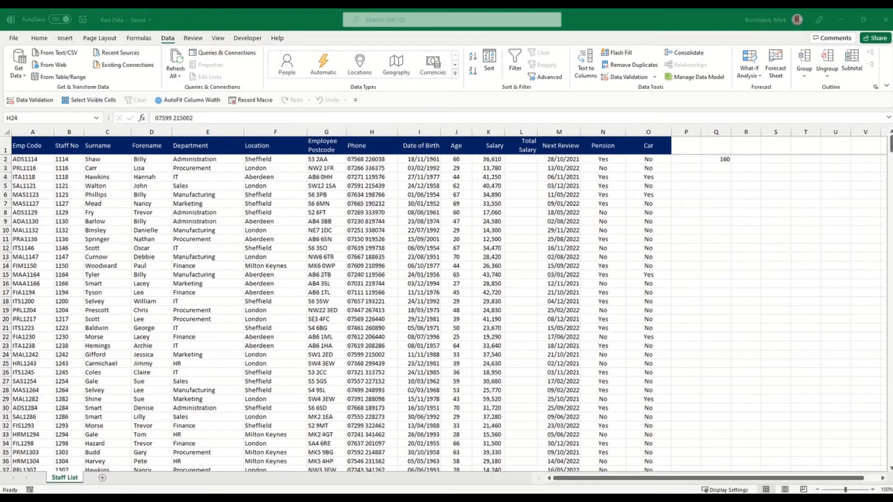
{"action": "left_click", "coordinate": [300, 473]}
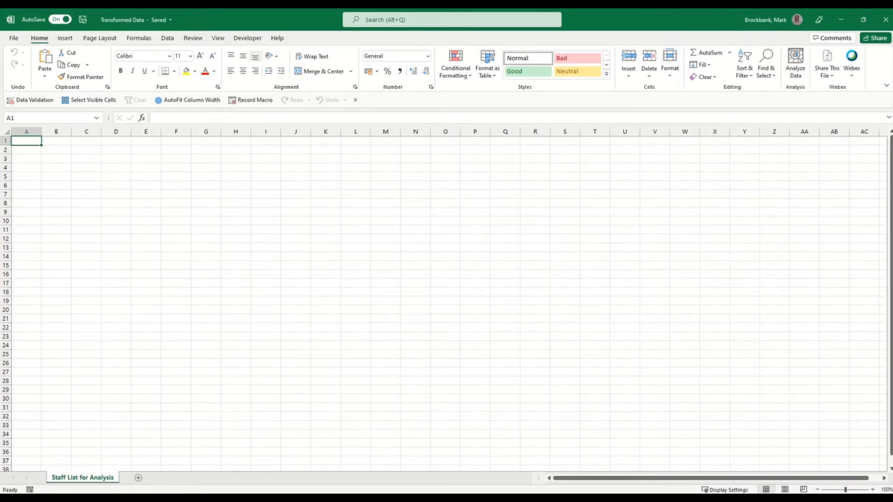
{"action": "mouse_move", "coordinate": [263, 499]}
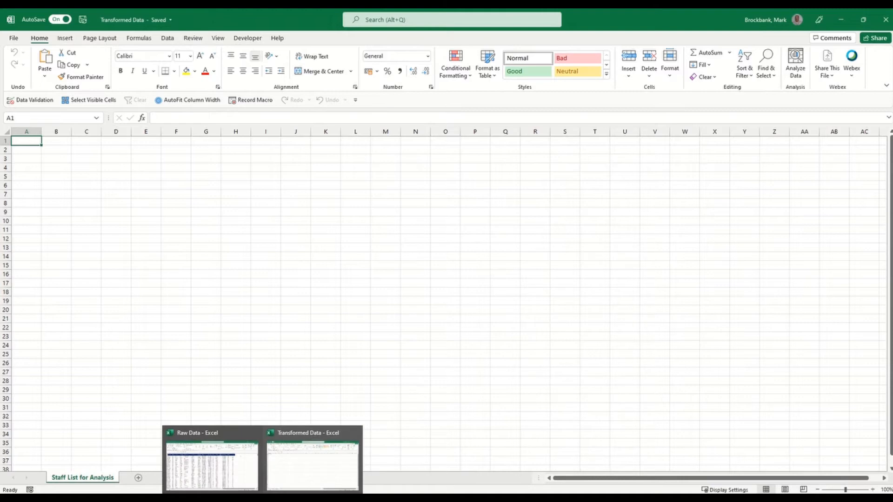
{"action": "left_click", "coordinate": [205, 463]}
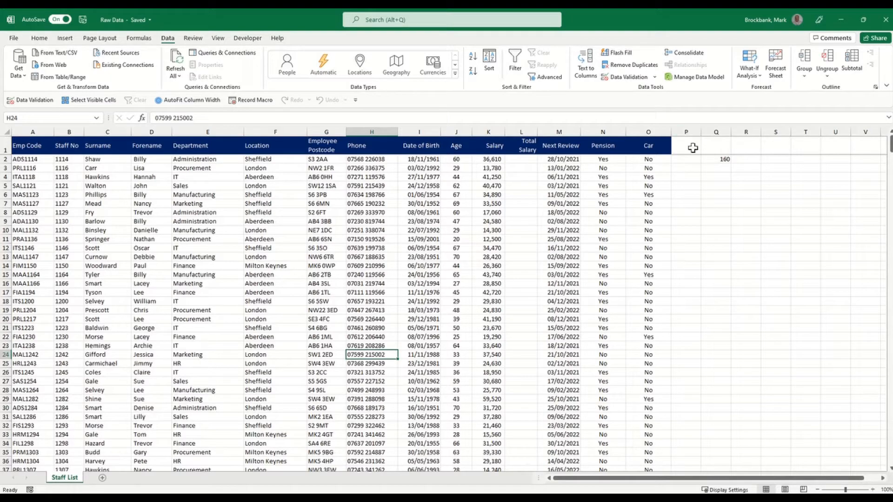
Jump from the Department column to the end of the staff list (row 153), then inspect the Forename in D119.
{"action": "left_click", "coordinate": [237, 334]}
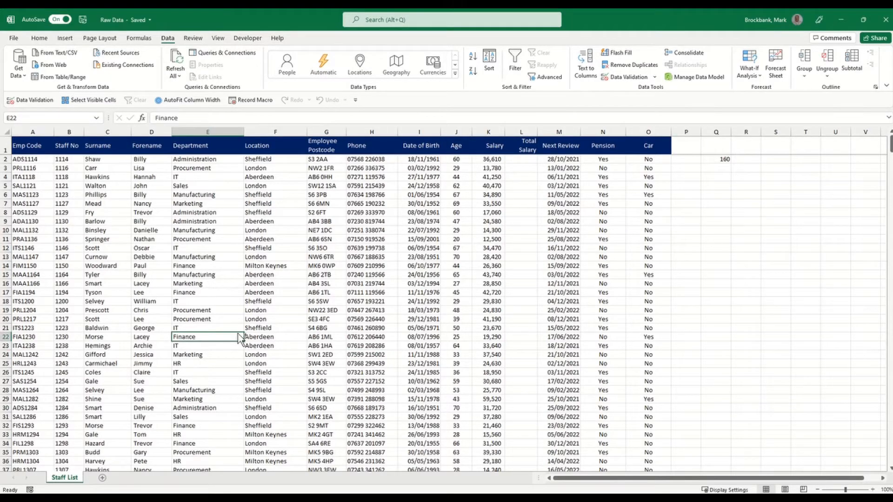
{"action": "key", "text": "ctrl+Down"}
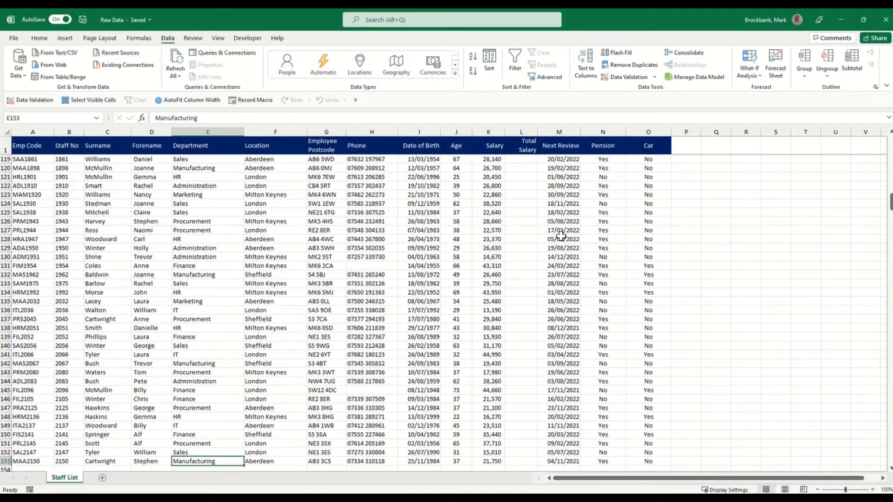
{"action": "left_click", "coordinate": [140, 160]}
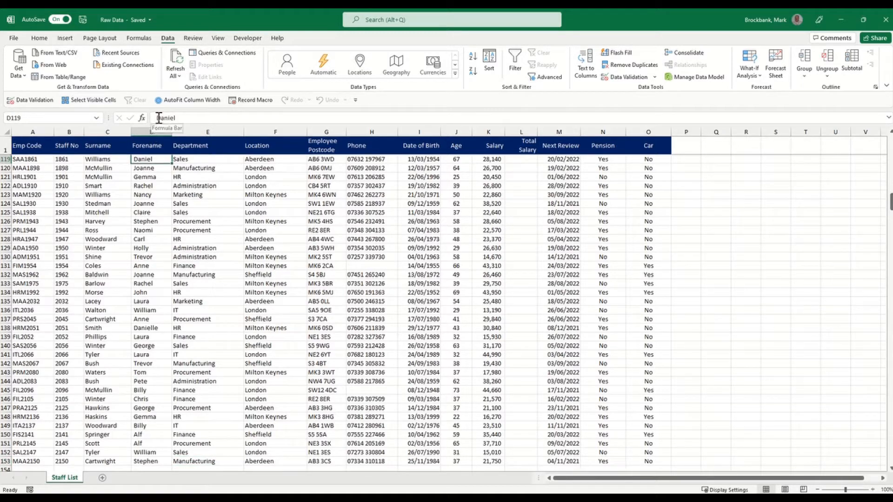
{"action": "left_click", "coordinate": [157, 118]}
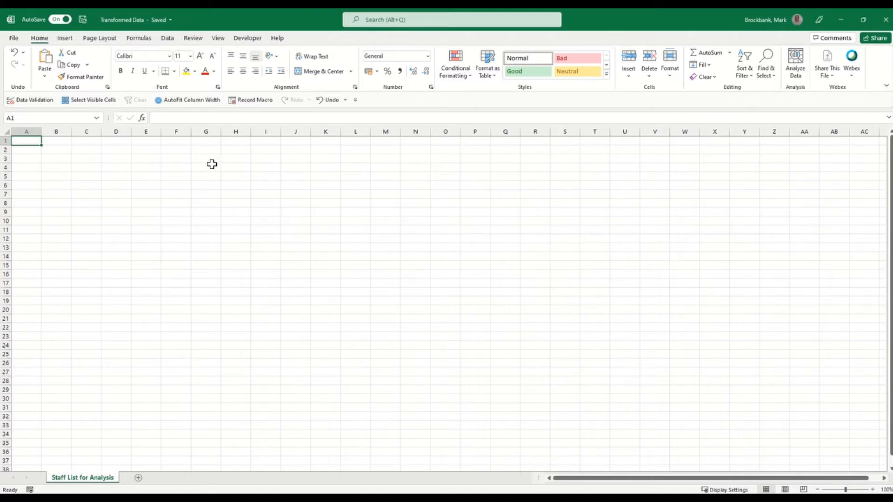
Open the Get Data source list on the Data tab of Transformed Data.
{"action": "left_click", "coordinate": [168, 38]}
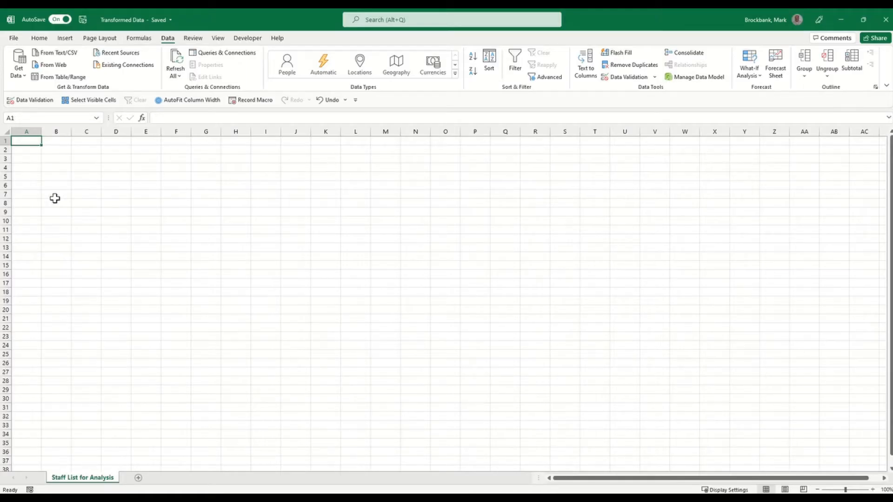
{"action": "left_click", "coordinate": [20, 74]}
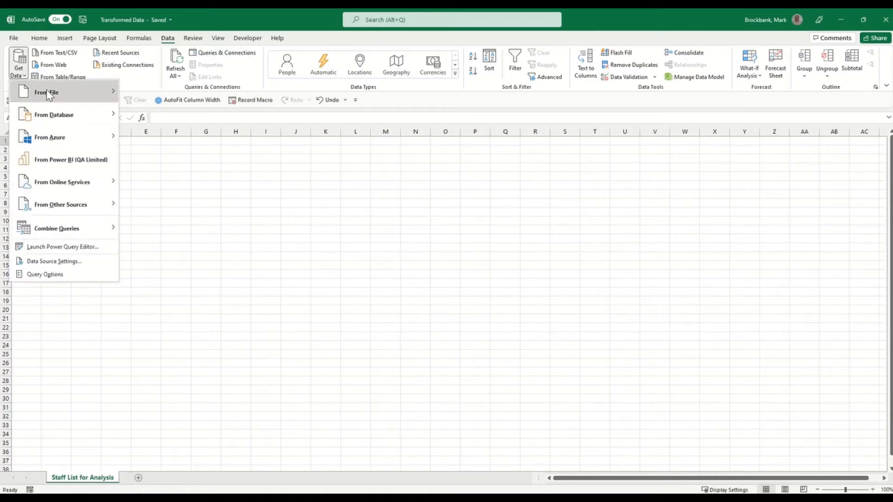
{"action": "mouse_move", "coordinate": [50, 95]}
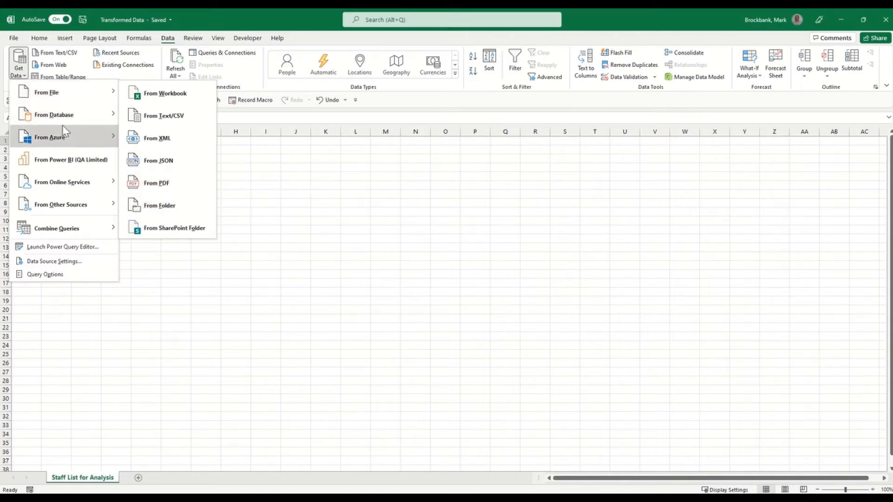
{"action": "mouse_move", "coordinate": [70, 119]}
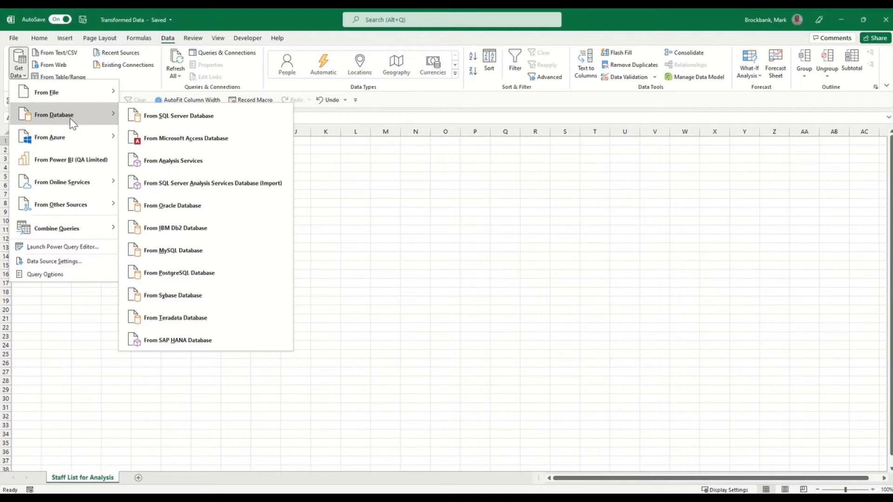
{"action": "mouse_move", "coordinate": [71, 142]}
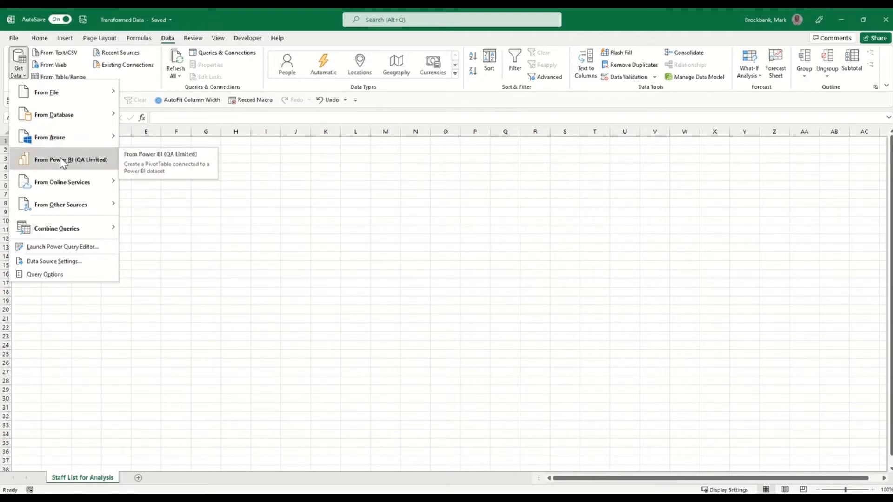
{"action": "mouse_move", "coordinate": [66, 183]}
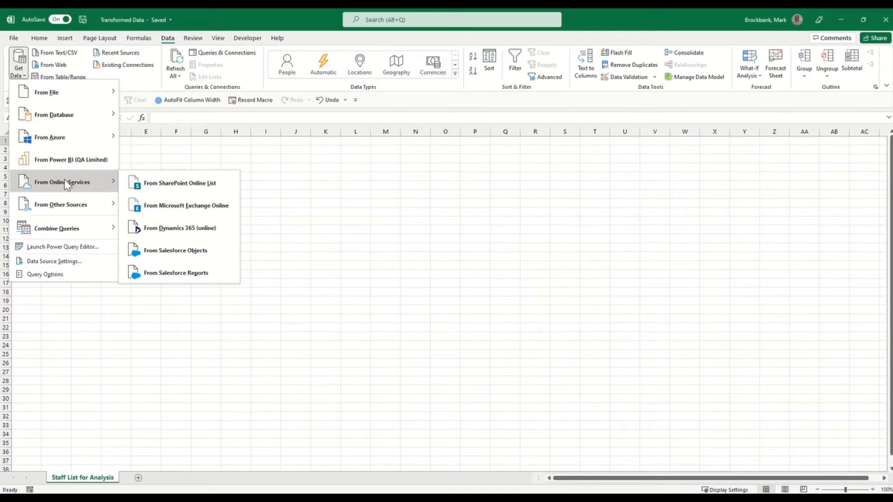
{"action": "mouse_move", "coordinate": [72, 210]}
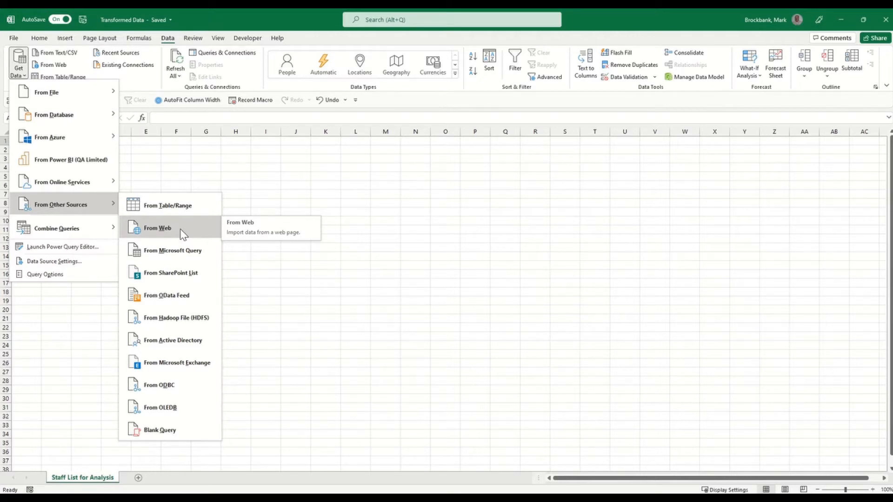
{"action": "mouse_move", "coordinate": [58, 228]}
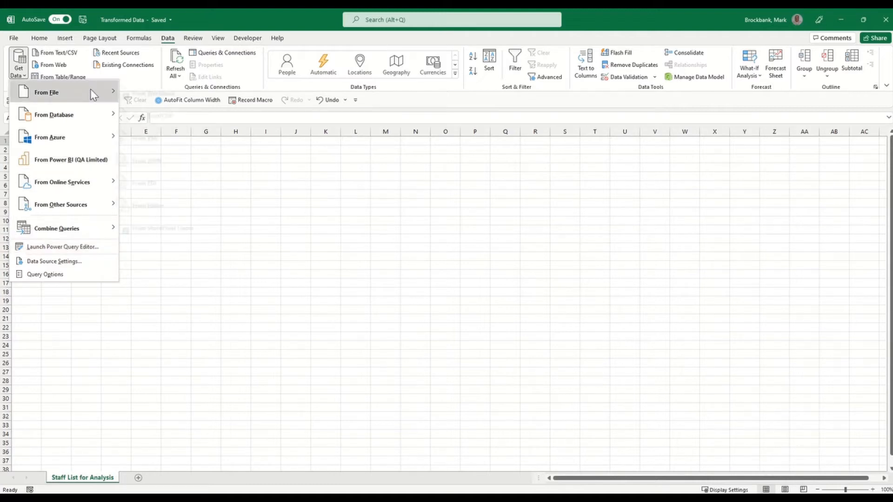
Start a Get Data > From File > From Workbook import.
{"action": "mouse_move", "coordinate": [93, 96]}
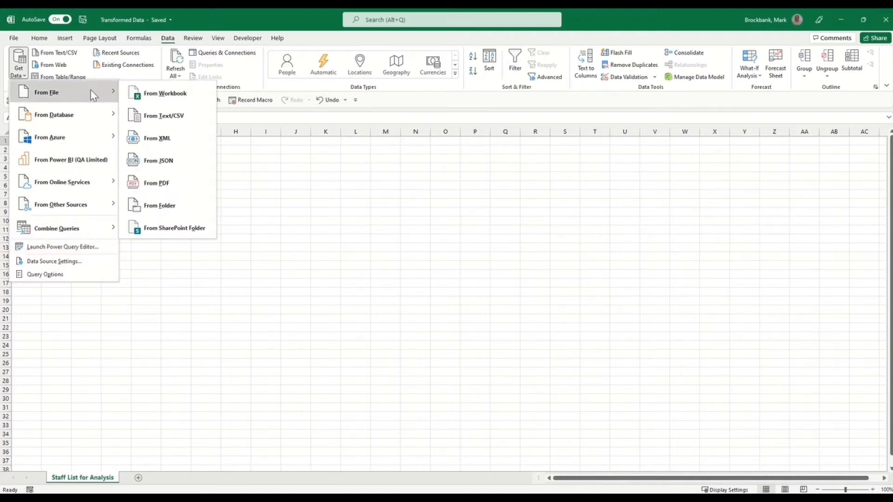
{"action": "left_click", "coordinate": [157, 98]}
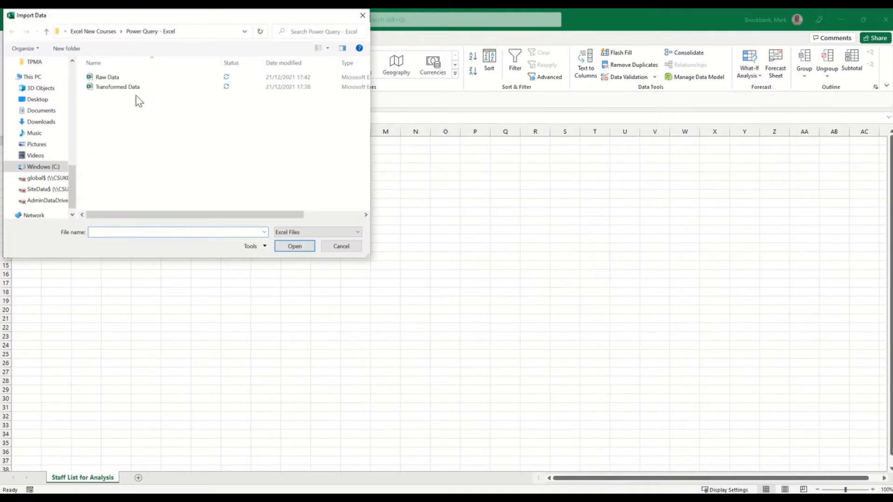
Select Raw Data.xlsx in the Import Data dialog and import it.
{"action": "left_click", "coordinate": [108, 77]}
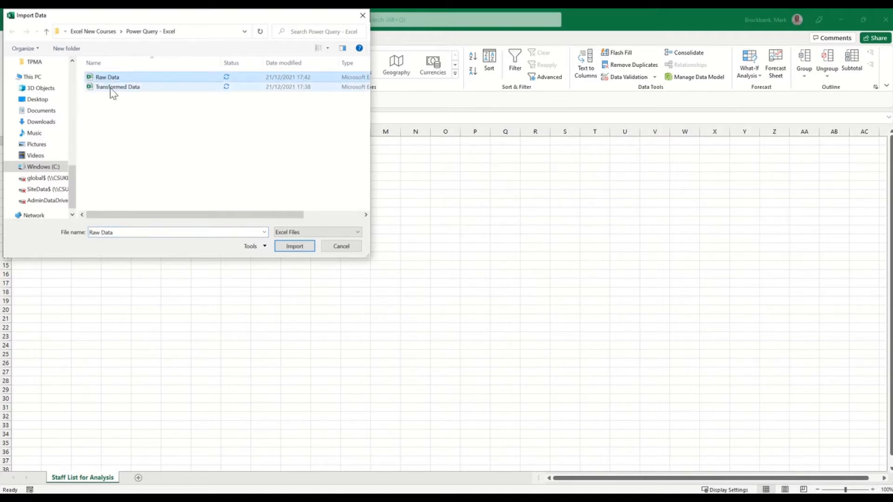
{"action": "left_click", "coordinate": [294, 247]}
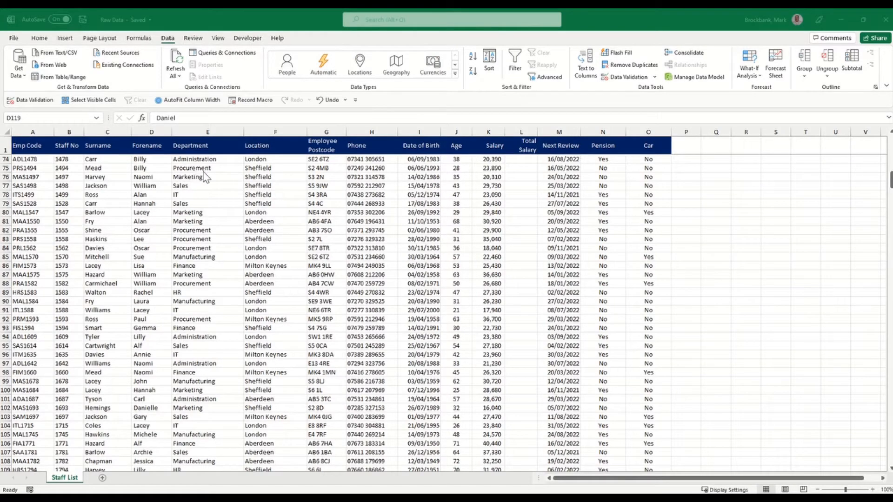
Insert a table over $A$1:$O$153 with 'My table has headers' ticked.
{"action": "scroll", "coordinate": [288, 211], "scroll_direction": "up", "scroll_amount": 20}
{"action": "scroll", "coordinate": [288, 211], "scroll_direction": "up", "scroll_amount": 1}
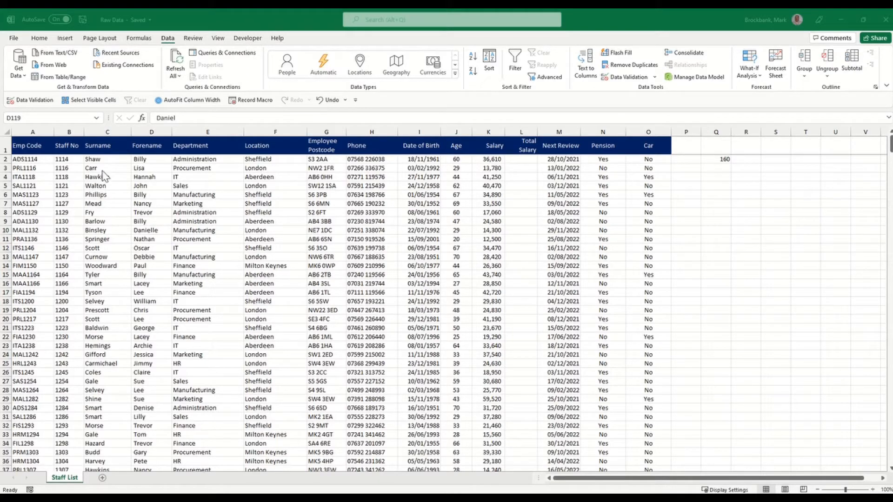
{"action": "key", "text": "F2"}
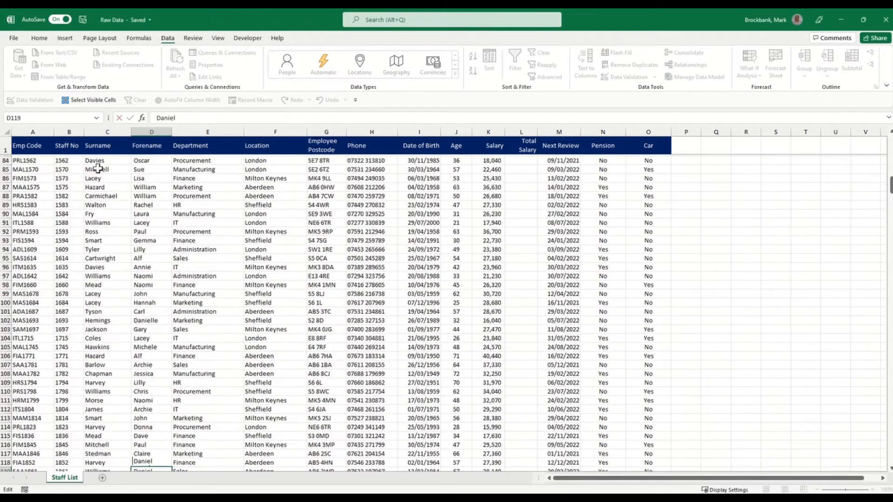
{"action": "left_click", "coordinate": [95, 168]}
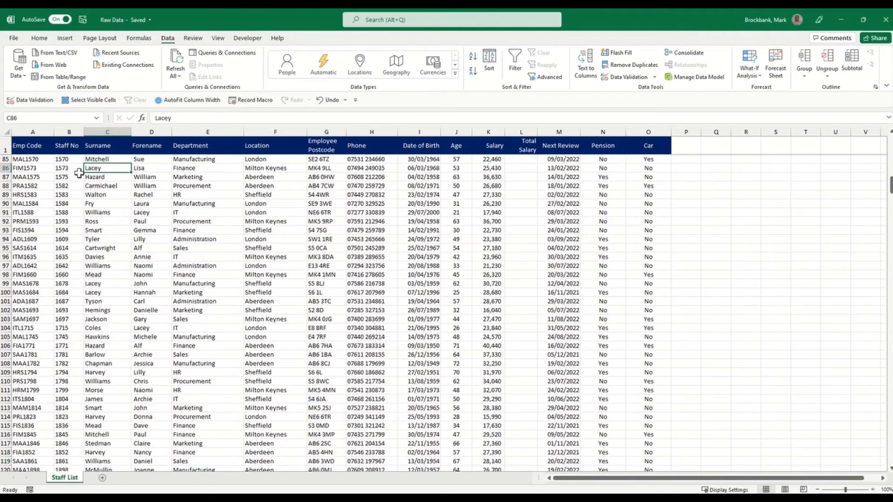
{"action": "left_click", "coordinate": [66, 40]}
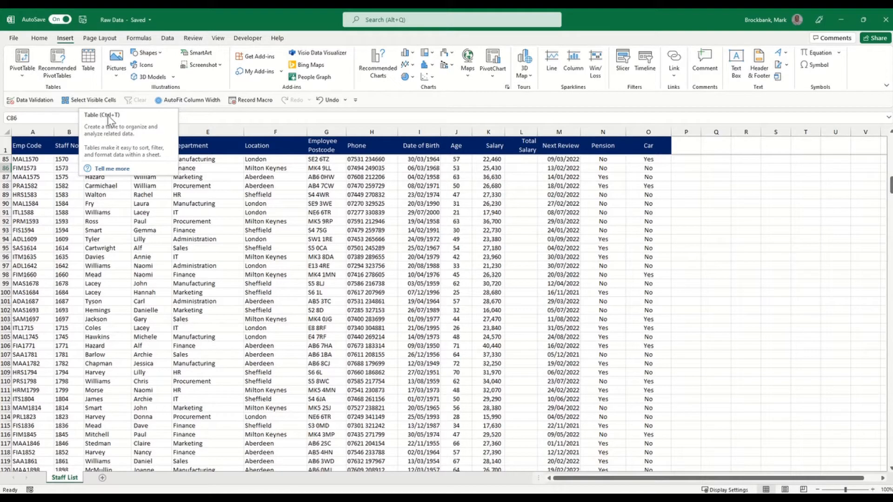
{"action": "left_click", "coordinate": [93, 73]}
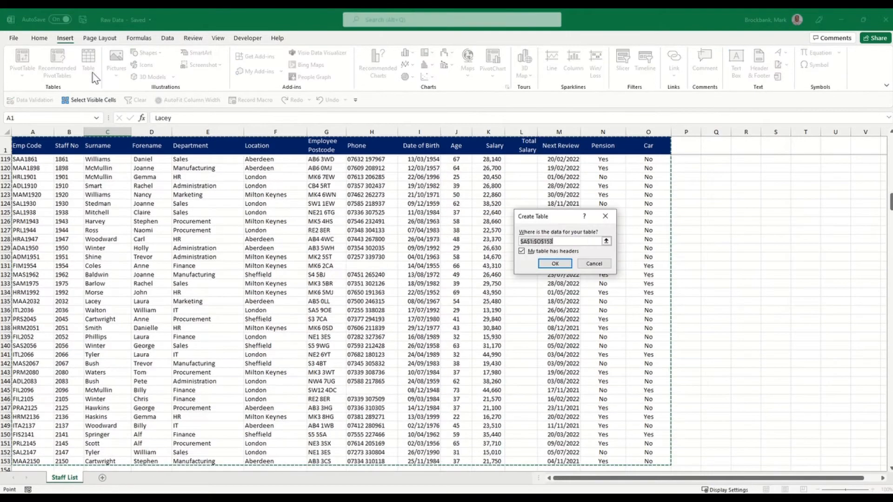
{"action": "left_click_drag", "start_coordinate": [513, 220], "coordinate": [275, 191]}
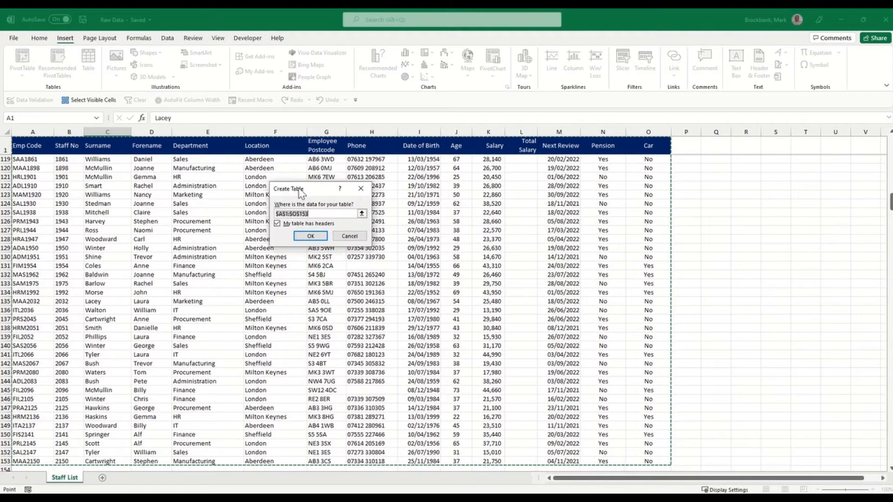
{"action": "left_click", "coordinate": [315, 236]}
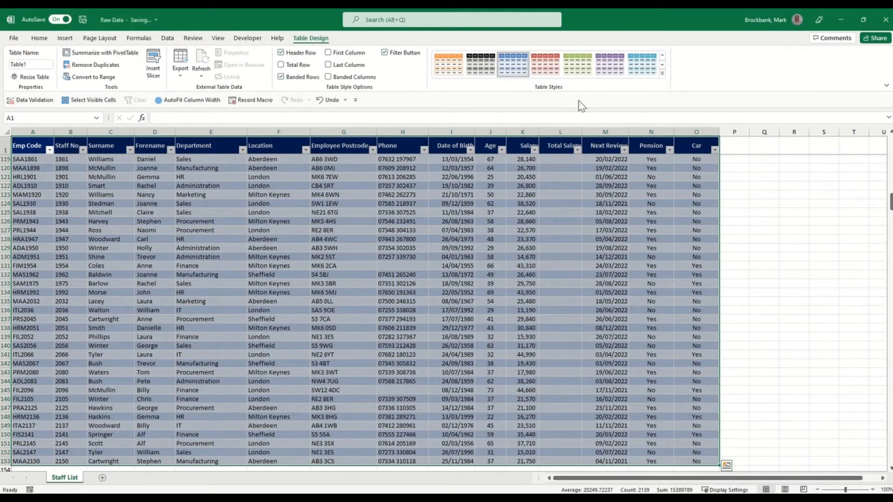
Apply the second Light table style to Table1 and untick Banded Rows.
{"action": "left_click", "coordinate": [663, 75]}
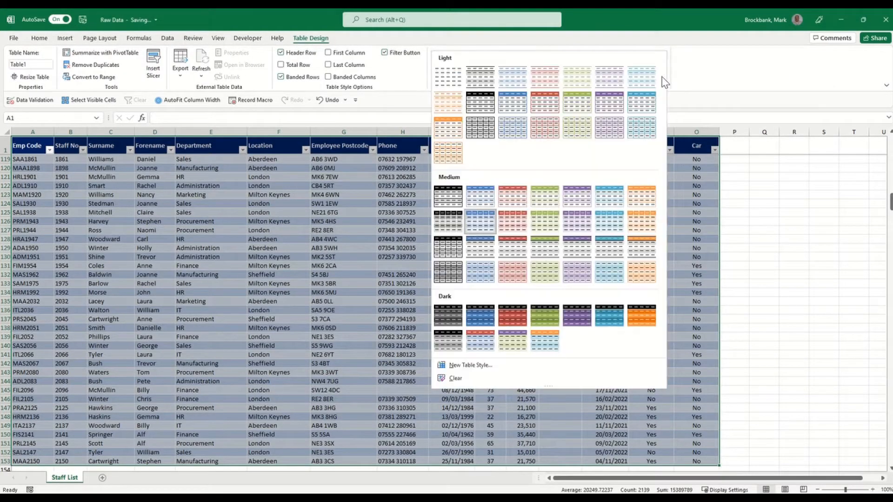
{"action": "left_click", "coordinate": [488, 105]}
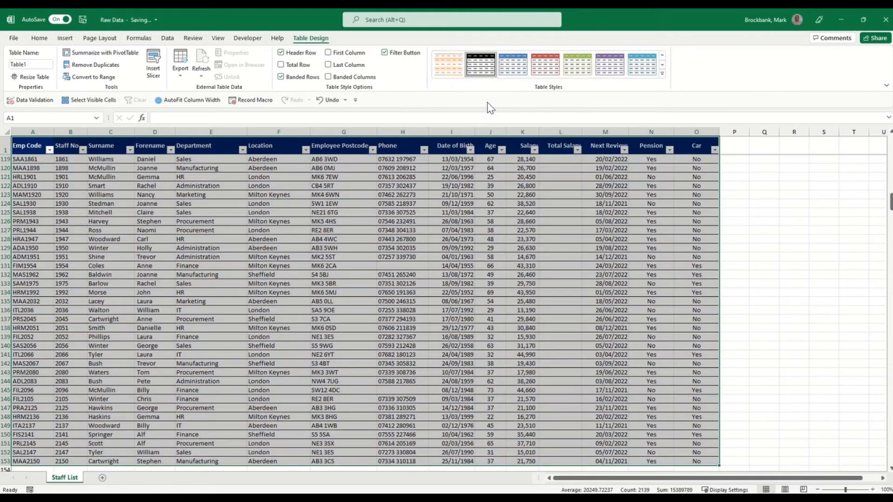
{"action": "left_click", "coordinate": [293, 78]}
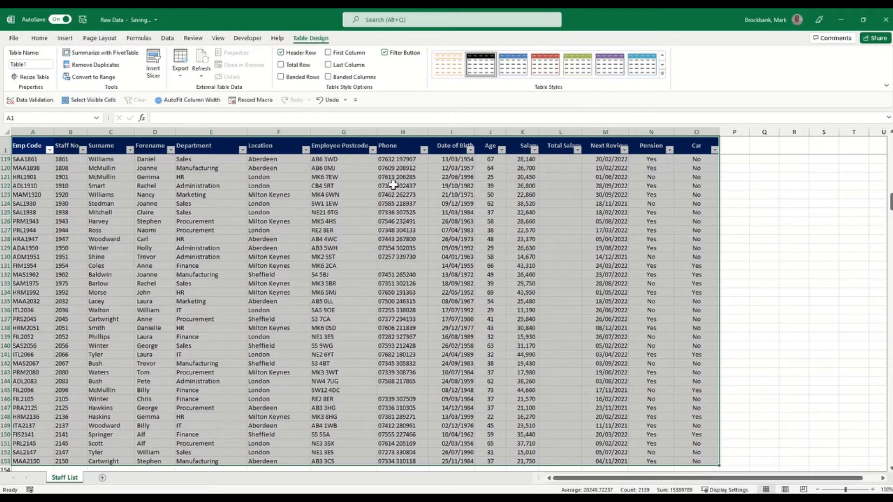
{"action": "left_click", "coordinate": [332, 192]}
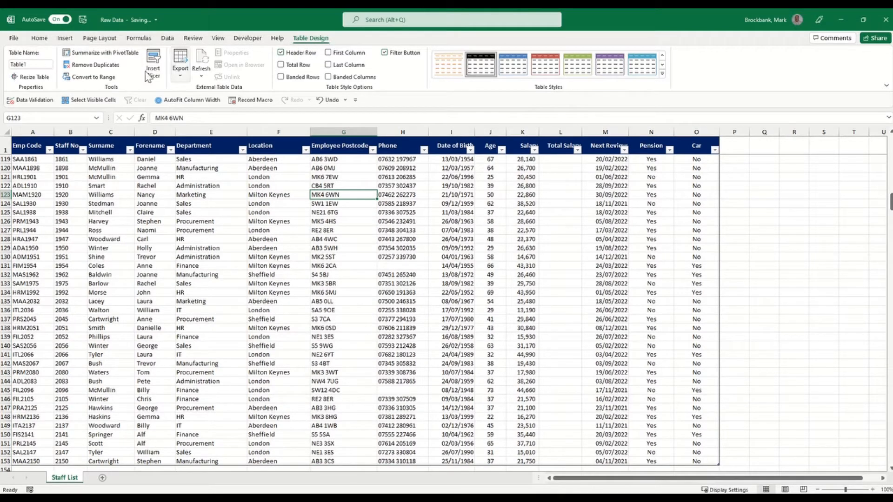
Change the table name from Table1 to tblStaff, then close Raw Data.xlsx.
{"action": "left_click", "coordinate": [31, 63]}
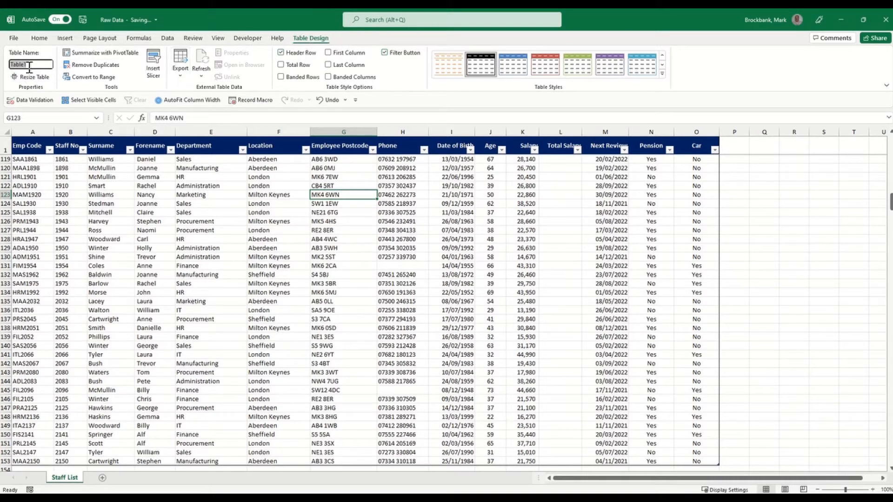
{"action": "type", "text": "tblStaff"}
{"action": "key", "text": "Return"}
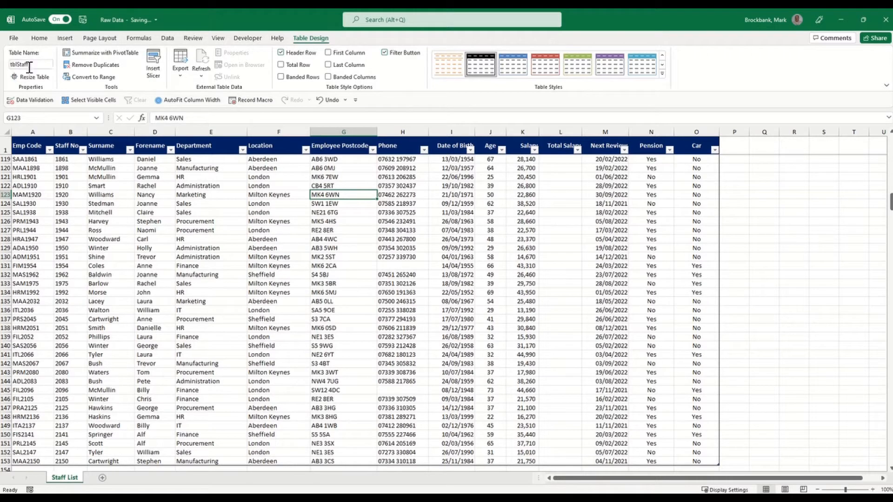
{"action": "left_click", "coordinate": [75, 193]}
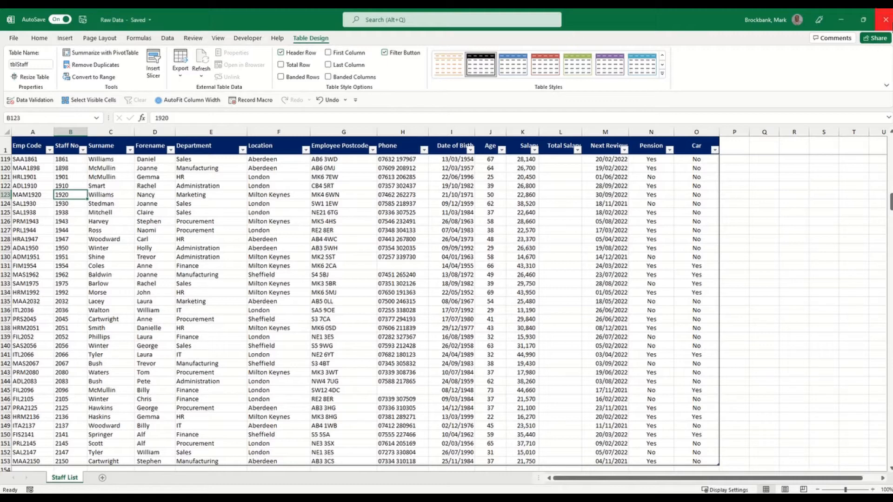
{"action": "left_click", "coordinate": [883, 22]}
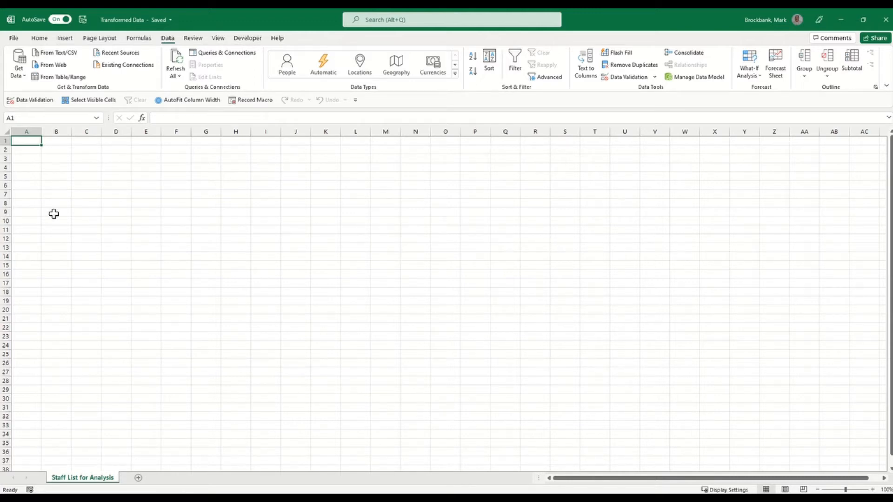
Import Raw Data.xlsx via Get Data > From File > From Workbook to reach the Navigator.
{"action": "left_click", "coordinate": [18, 70]}
{"action": "mouse_move", "coordinate": [46, 102]}
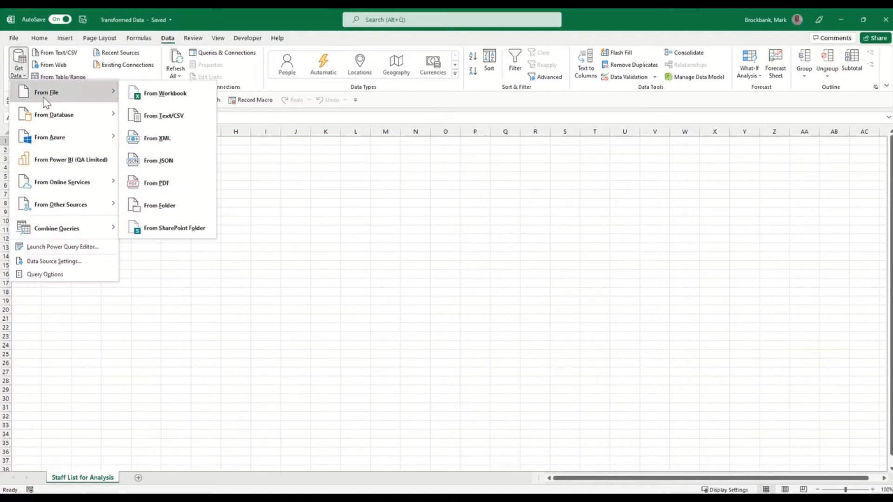
{"action": "left_click", "coordinate": [168, 101]}
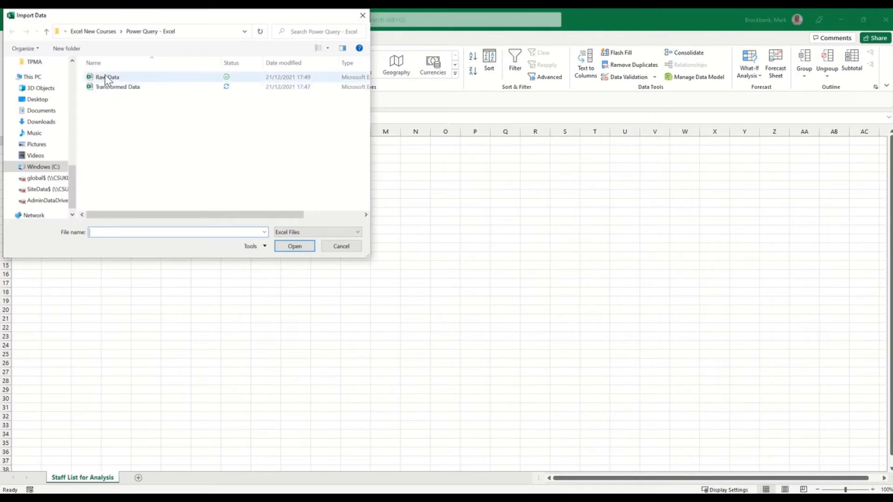
{"action": "left_click", "coordinate": [106, 78]}
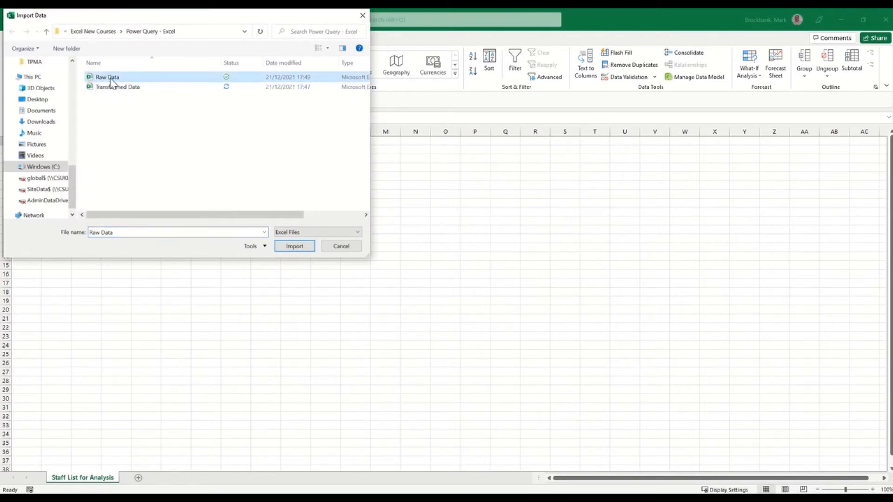
{"action": "left_click", "coordinate": [291, 246]}
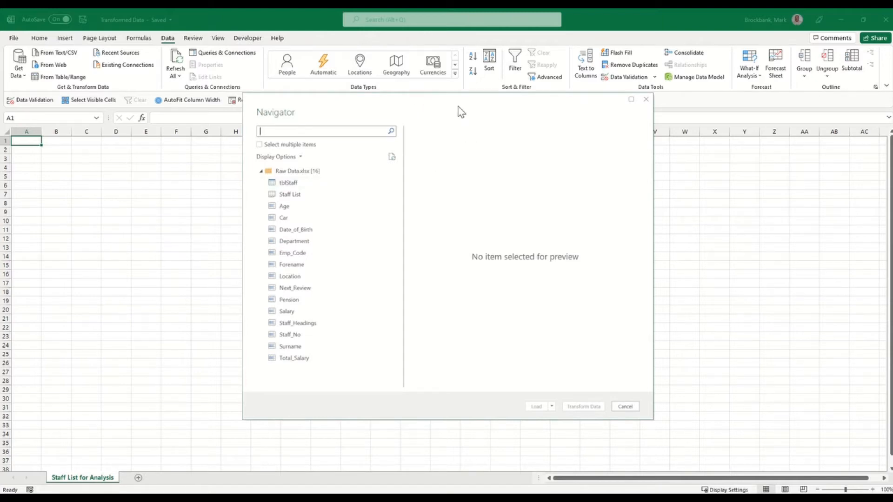
Preview tblStaff in the Navigator and choose Transform Data to load it into Power Query.
{"action": "left_click_drag", "start_coordinate": [462, 115], "coordinate": [361, 108]}
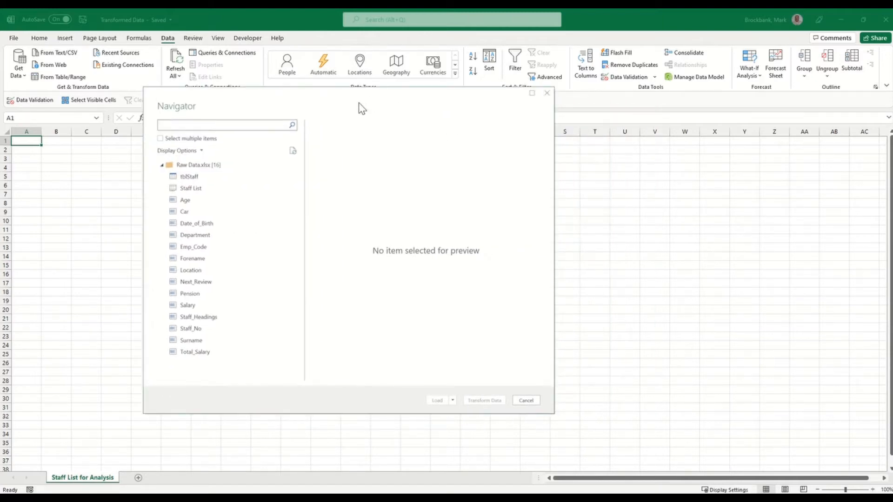
{"action": "left_click", "coordinate": [196, 180]}
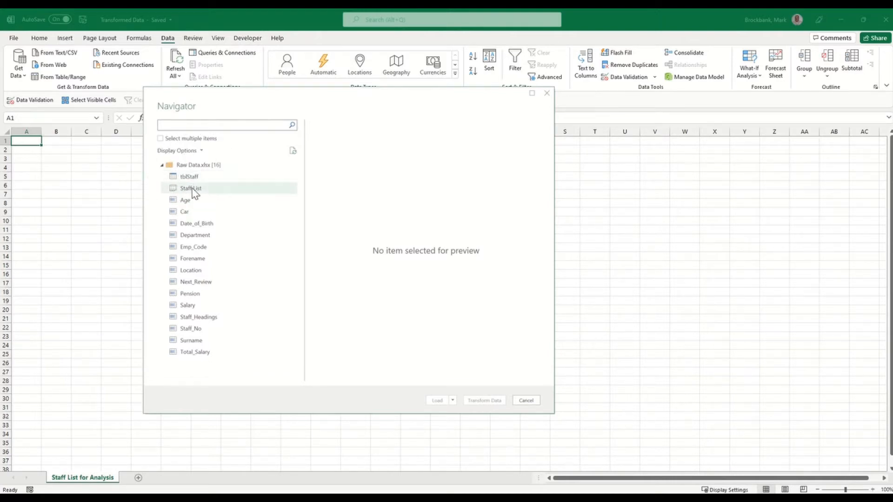
{"action": "left_click", "coordinate": [192, 189]}
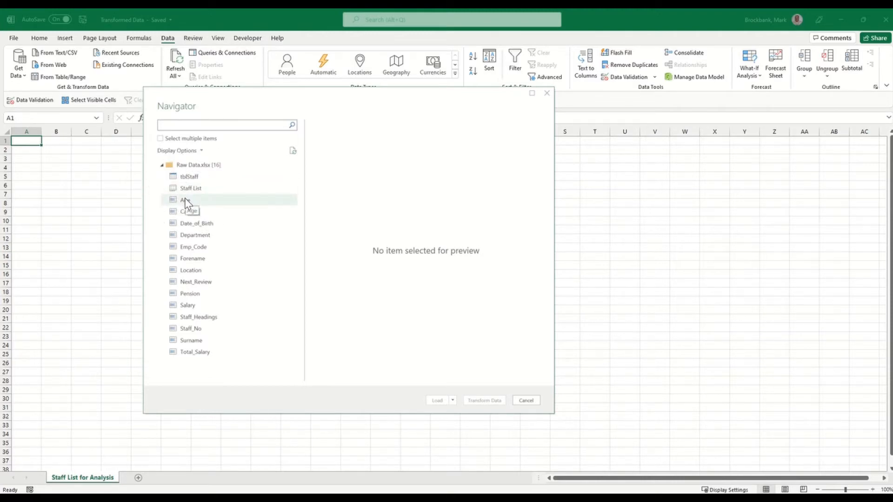
{"action": "left_click", "coordinate": [185, 198]}
{"action": "left_click", "coordinate": [184, 212]}
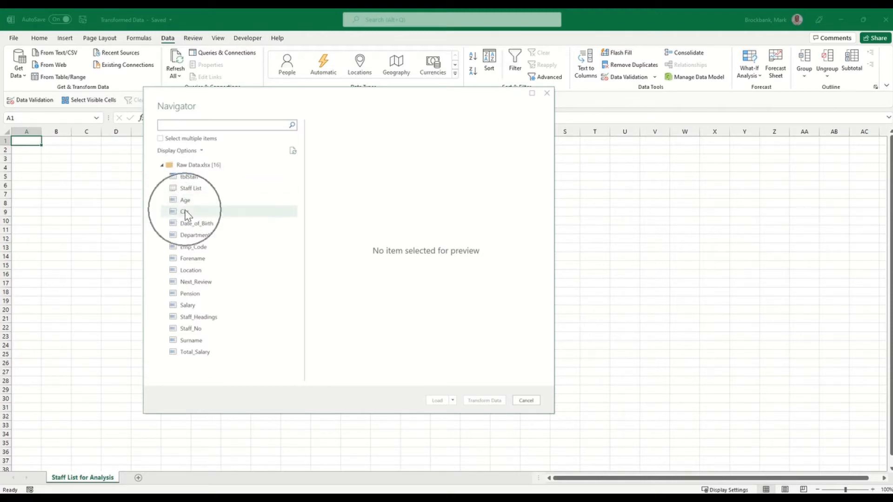
{"action": "left_click", "coordinate": [184, 212]}
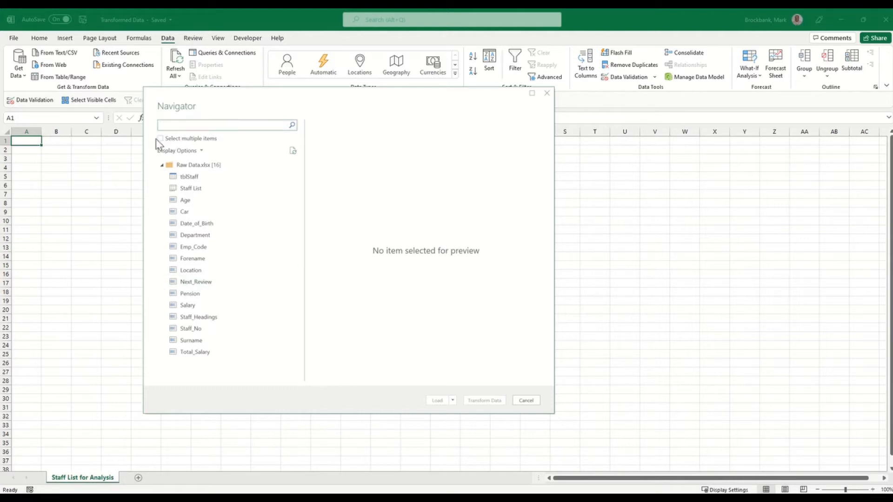
{"action": "left_click", "coordinate": [180, 177]}
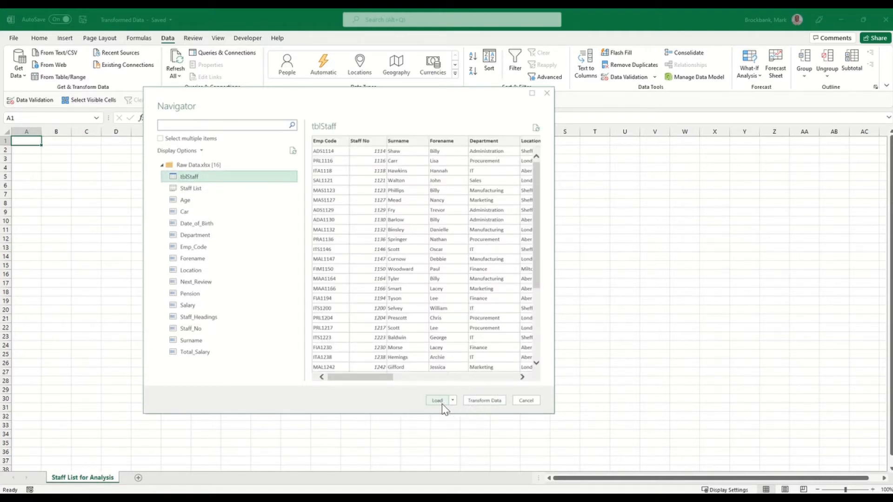
{"action": "left_click", "coordinate": [495, 402]}
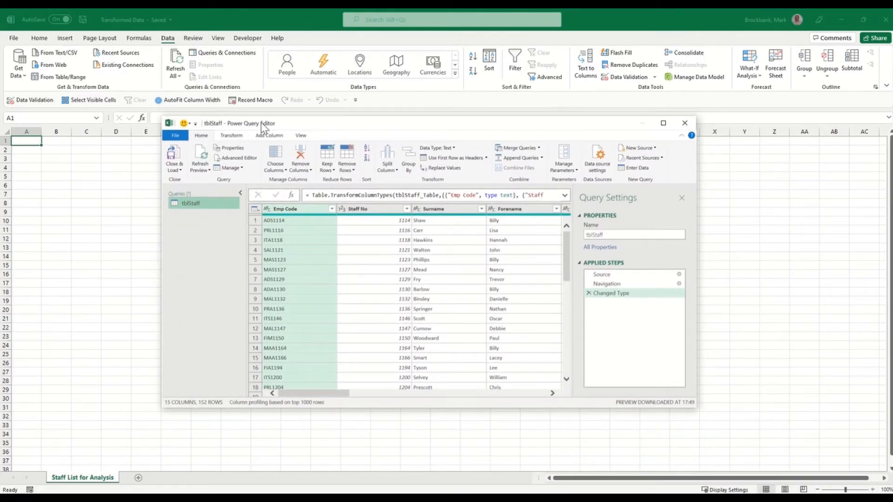
Maximize the Power Query Editor showing tblStaff and advance to the TRANSFORM DATA slide.
{"action": "left_click", "coordinate": [663, 123]}
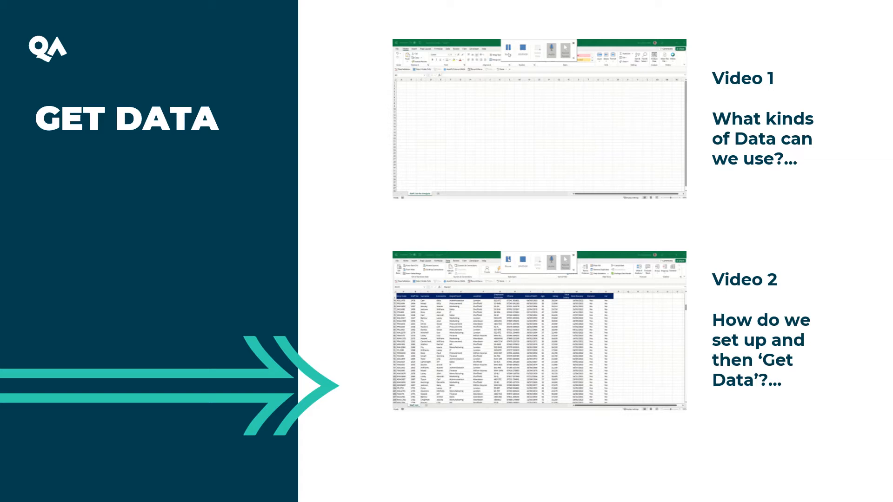
{"action": "key", "text": "Right"}
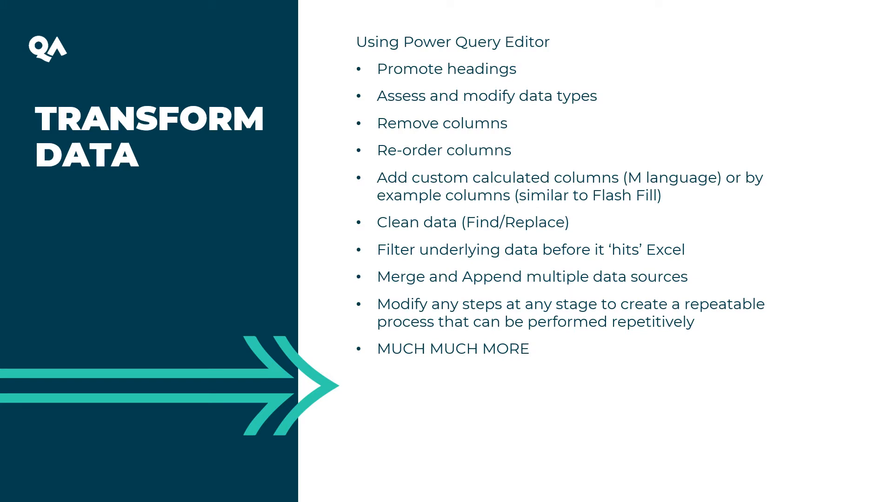
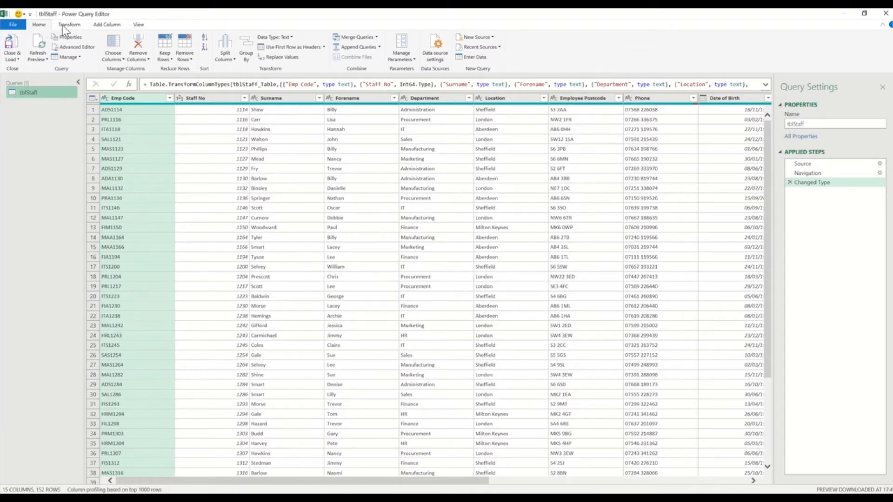
Switch the Power Query Editor ribbon to the Transform commands for the tblStaff query.
{"action": "left_click", "coordinate": [65, 26]}
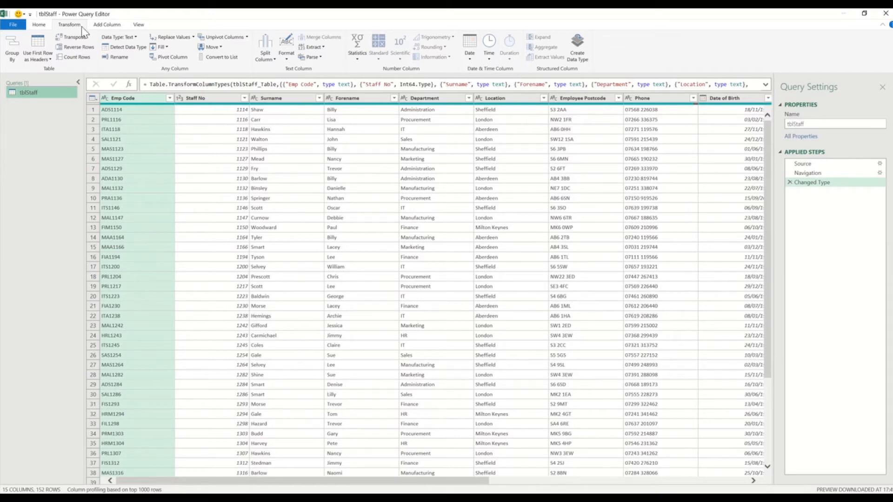
Look through the Add Column and View ribbon commands, then go back to Home.
{"action": "left_click", "coordinate": [107, 25]}
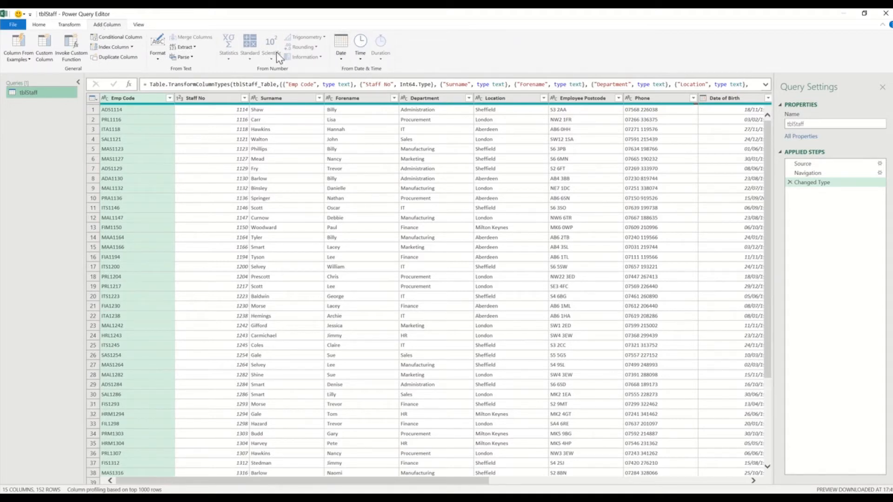
{"action": "left_click", "coordinate": [141, 24]}
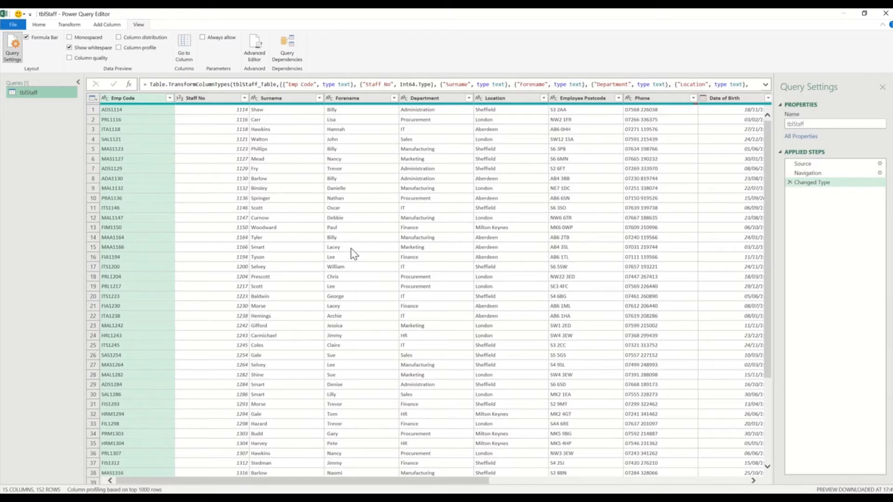
{"action": "left_click", "coordinate": [39, 24]}
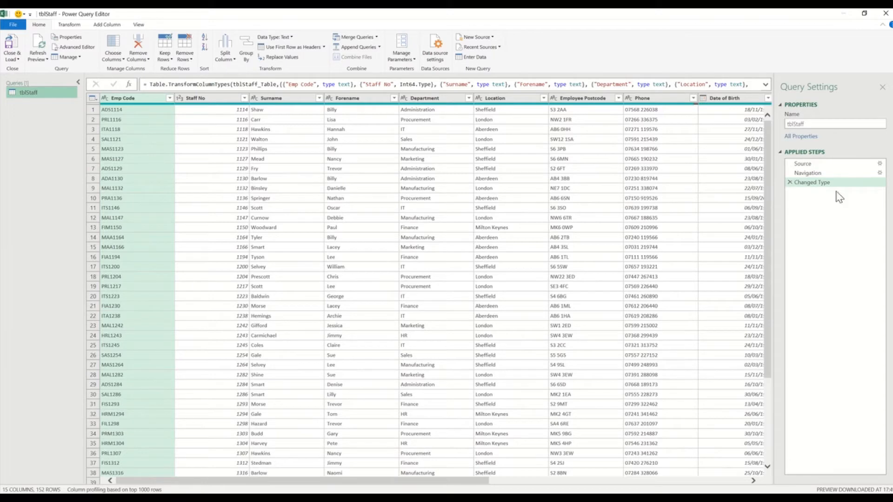
Inspect the Source (Raw Data.xlsx) and Navigation (tblStaff) step settings without changes, ending on Navigation.
{"action": "left_click", "coordinate": [810, 163]}
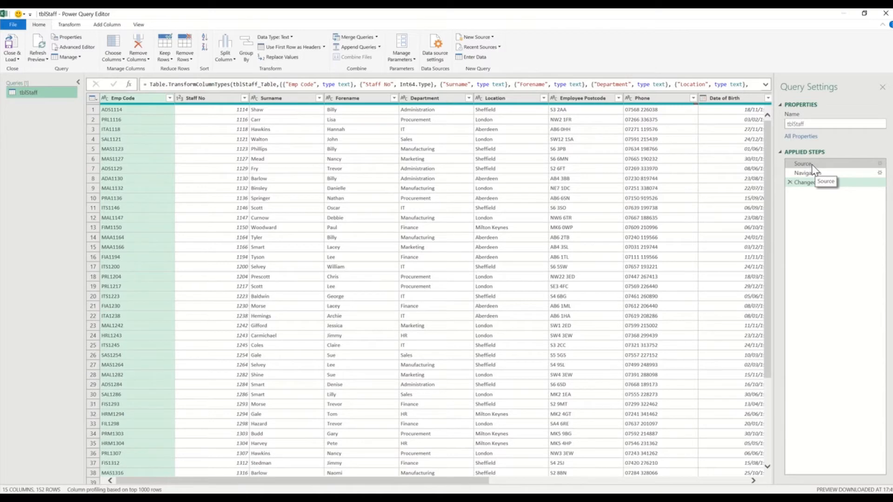
{"action": "left_click", "coordinate": [879, 166]}
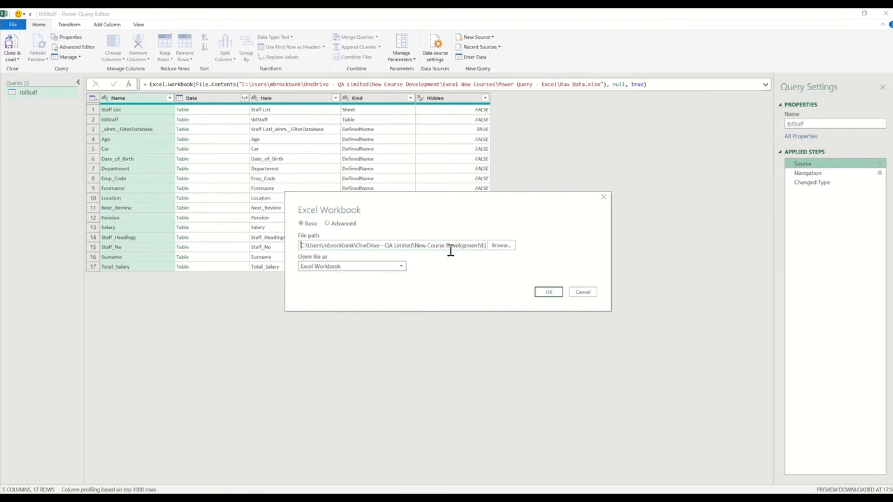
{"action": "left_click", "coordinate": [585, 294]}
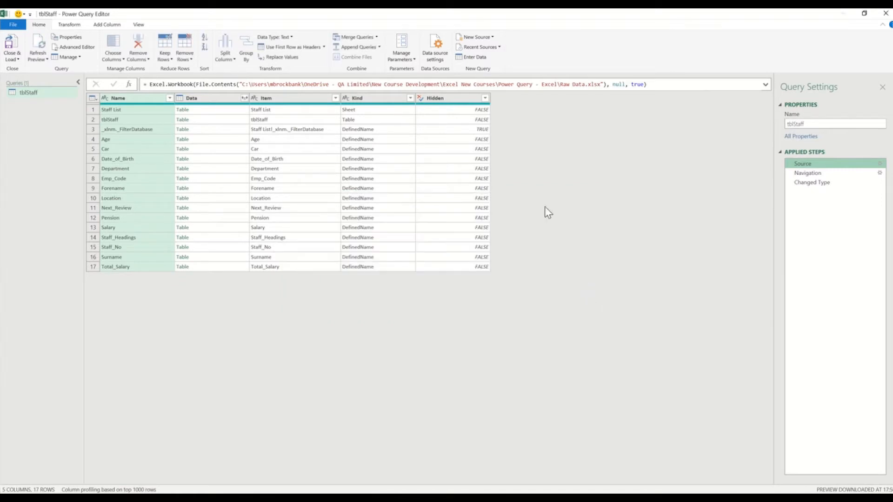
{"action": "left_click", "coordinate": [805, 174]}
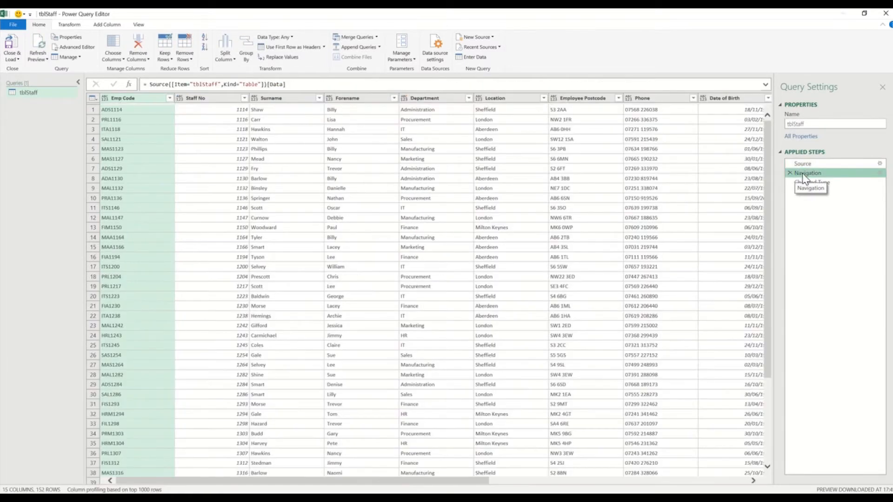
{"action": "left_click", "coordinate": [879, 173]}
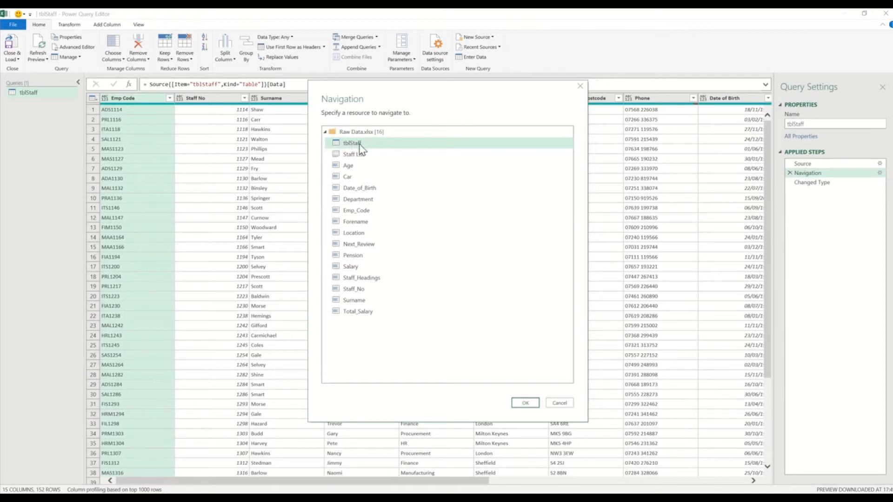
{"action": "left_click", "coordinate": [561, 404]}
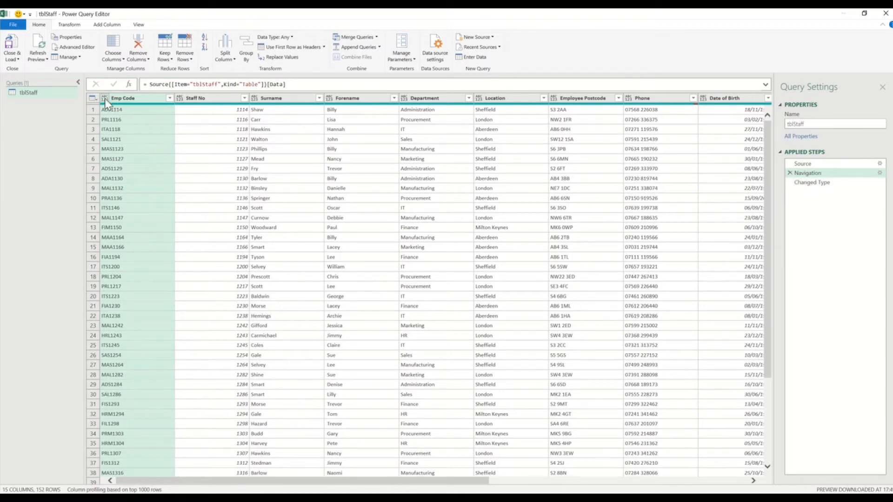
{"action": "key", "text": "ctrl"}
{"action": "key", "text": "ctrl"}
{"action": "key", "text": "ctrl"}
{"action": "left_click_drag", "start_coordinate": [479, 483], "coordinate": [587, 483]}
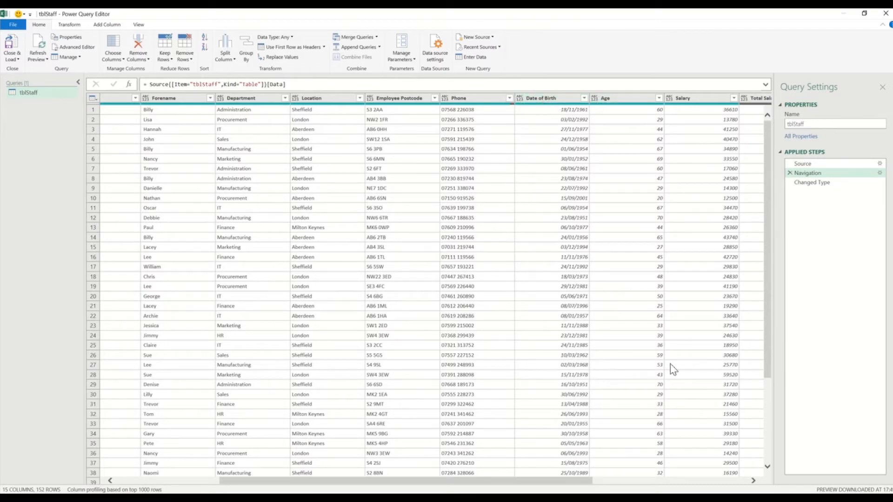
{"action": "left_click_drag", "start_coordinate": [562, 488], "coordinate": [723, 484]}
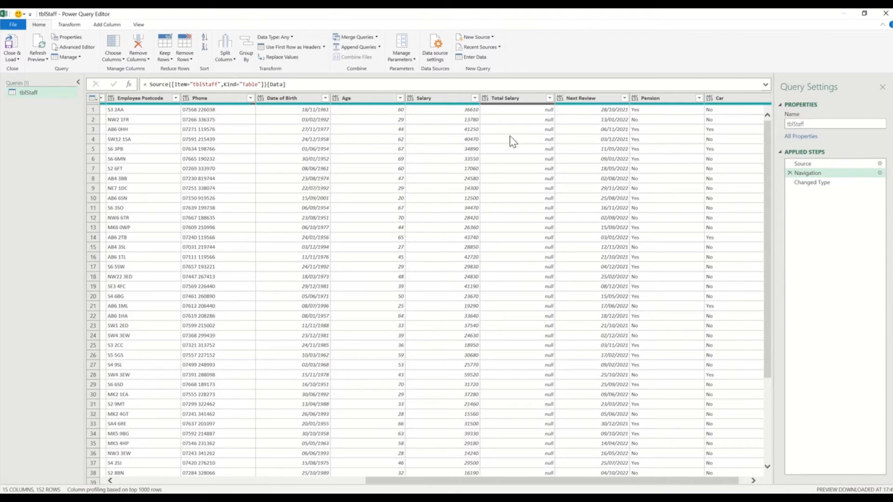
{"action": "left_click", "coordinate": [367, 480]}
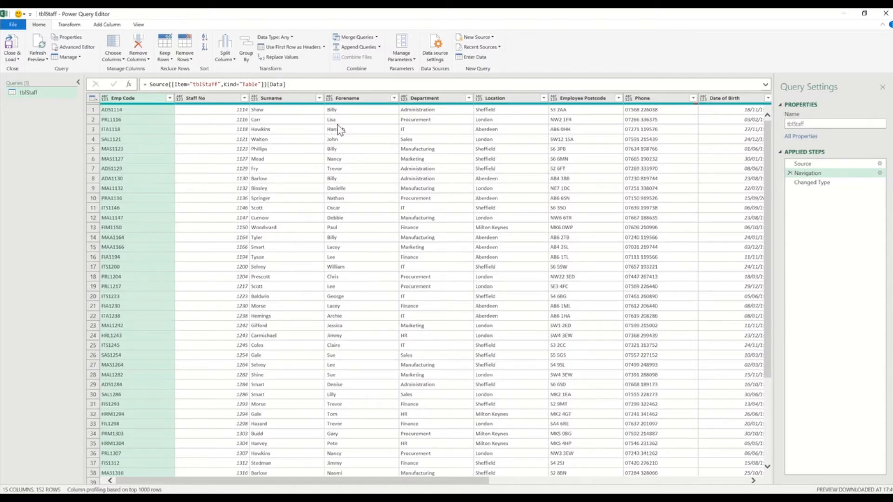
Cancel the Surname-to-Text type change and preview the query at the Changed Type step.
{"action": "left_click", "coordinate": [256, 99]}
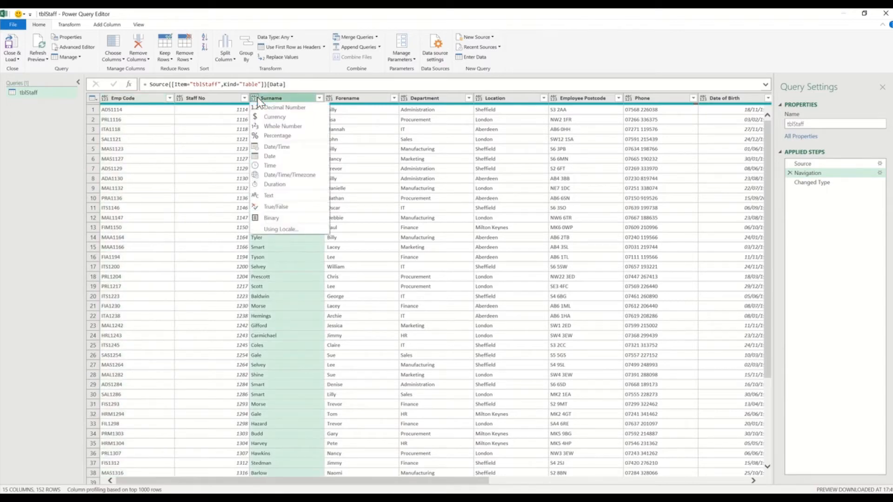
{"action": "left_click", "coordinate": [268, 199]}
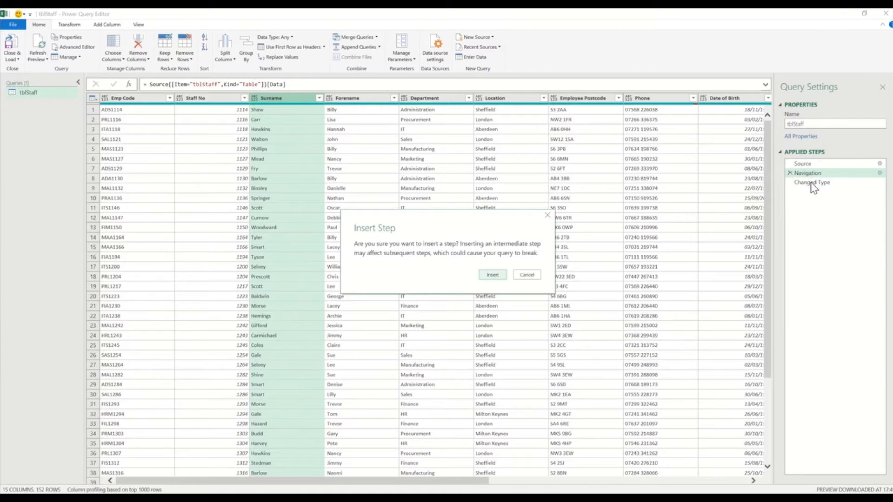
{"action": "left_click", "coordinate": [526, 275]}
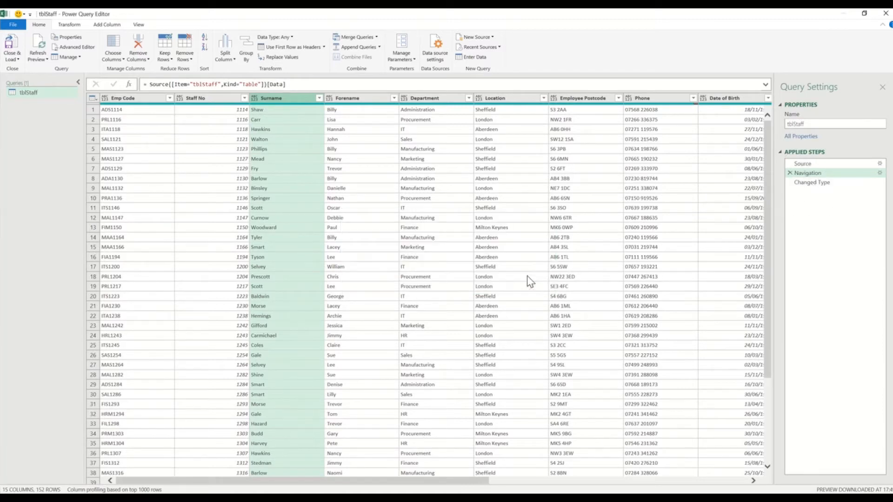
{"action": "left_click", "coordinate": [820, 183]}
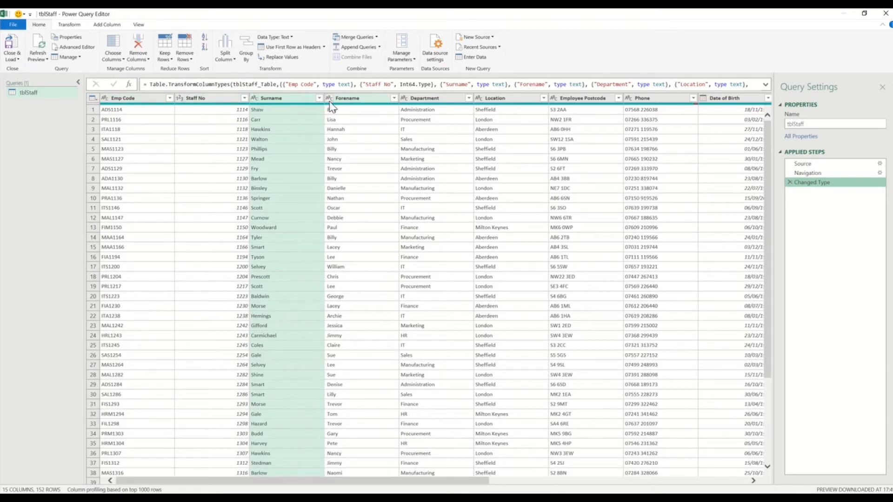
{"action": "left_click", "coordinate": [803, 174]}
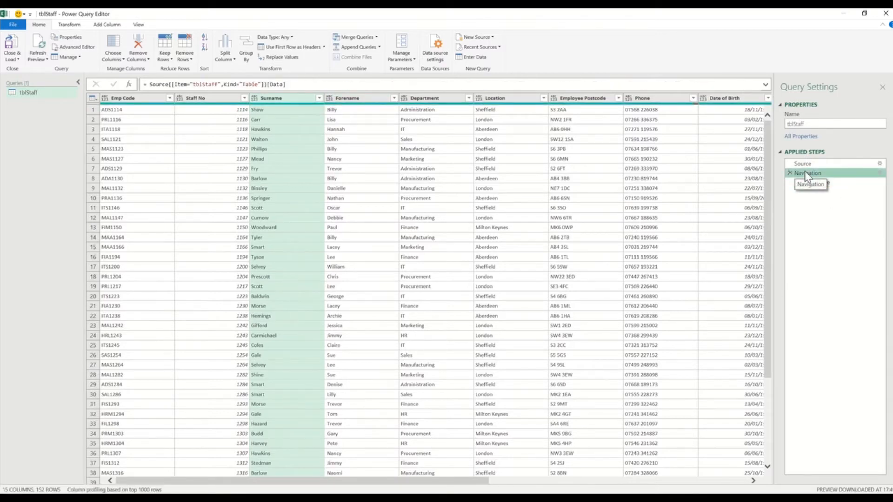
{"action": "left_click", "coordinate": [802, 183]}
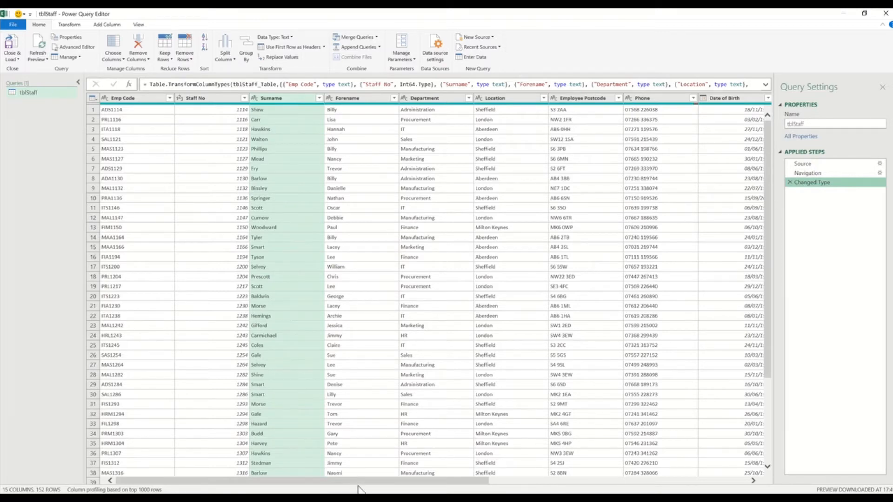
{"action": "left_click_drag", "start_coordinate": [359, 482], "coordinate": [462, 488]}
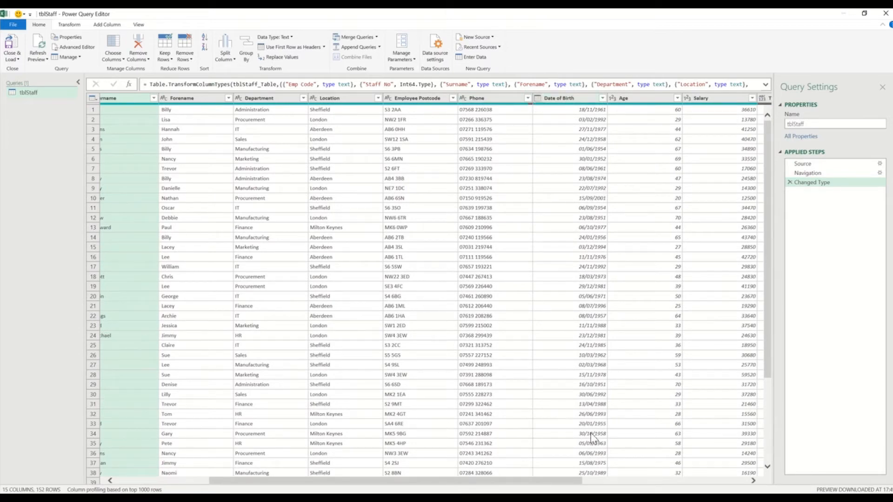
{"action": "left_click_drag", "start_coordinate": [565, 486], "coordinate": [682, 473]}
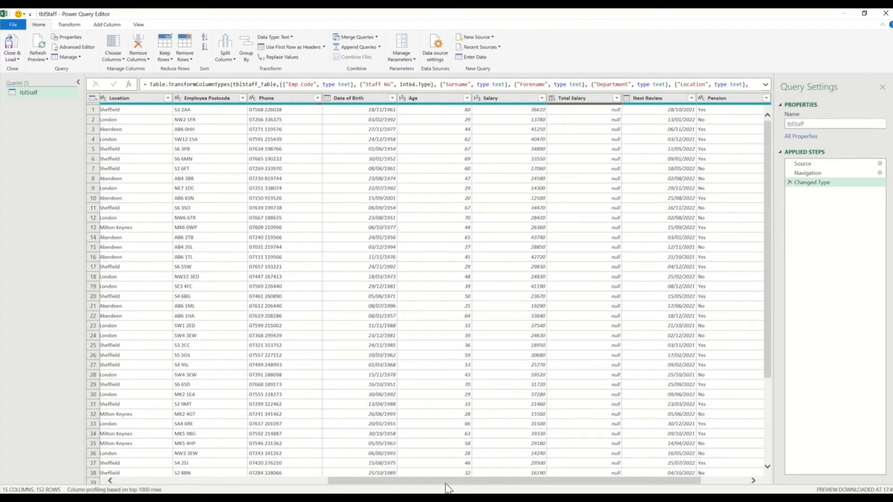
{"action": "left_click_drag", "start_coordinate": [445, 482], "coordinate": [232, 483]}
{"action": "left_click", "coordinate": [274, 98]}
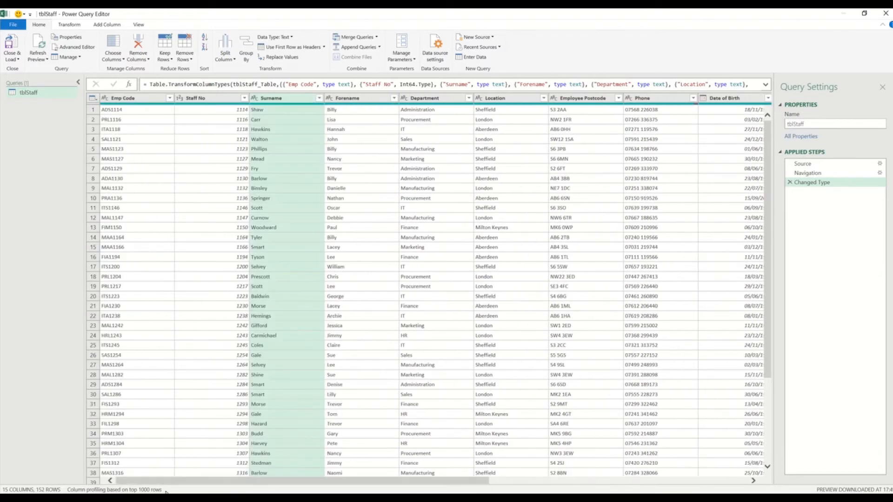
{"action": "left_click", "coordinate": [138, 99]}
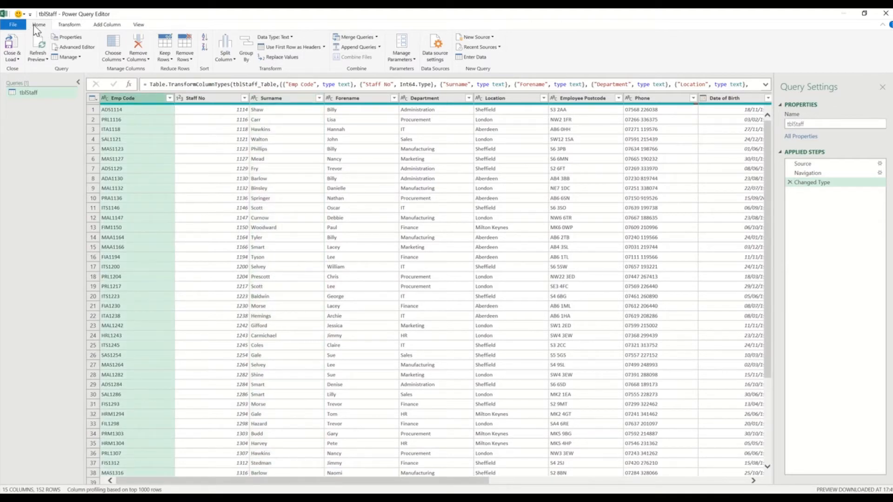
Remove the Emp Code, Phone and Total Salary columns from tblStaff.
{"action": "left_click", "coordinate": [139, 59]}
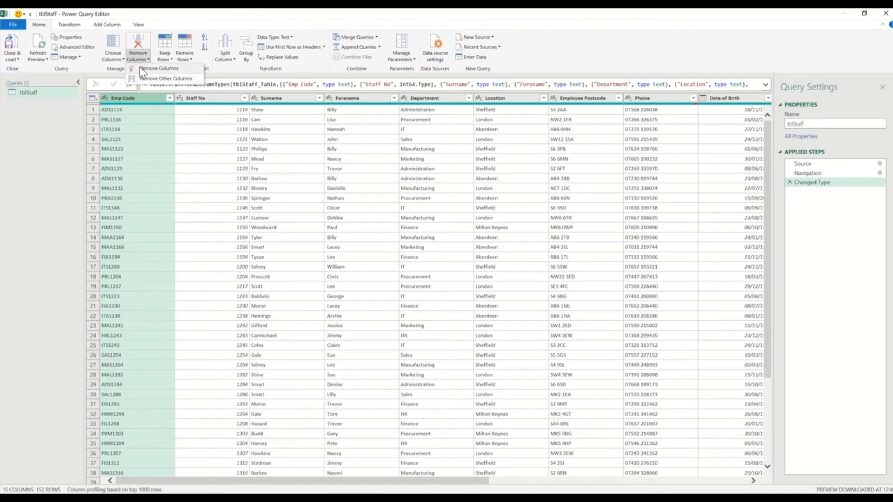
{"action": "left_click", "coordinate": [141, 68]}
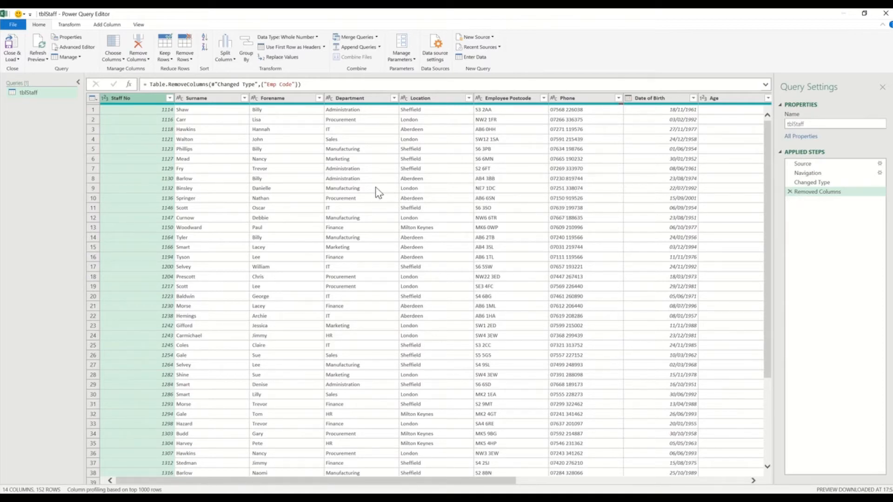
{"action": "left_click", "coordinate": [573, 98]}
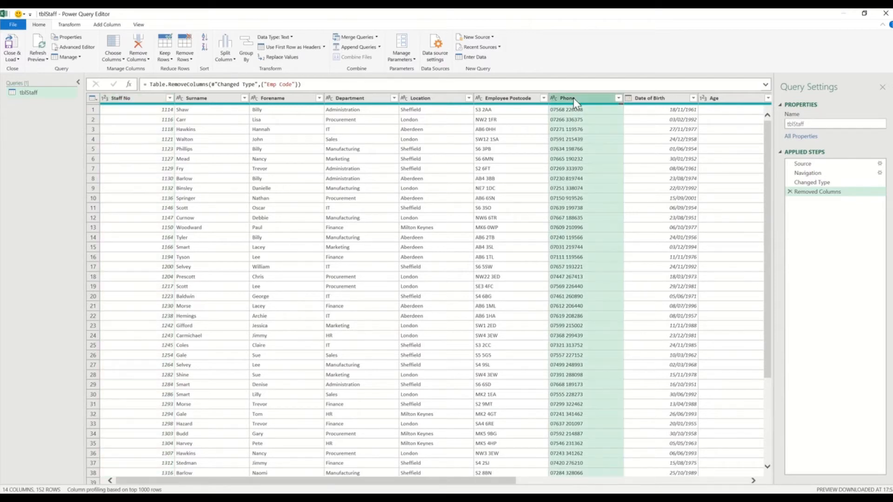
{"action": "left_click", "coordinate": [141, 61]}
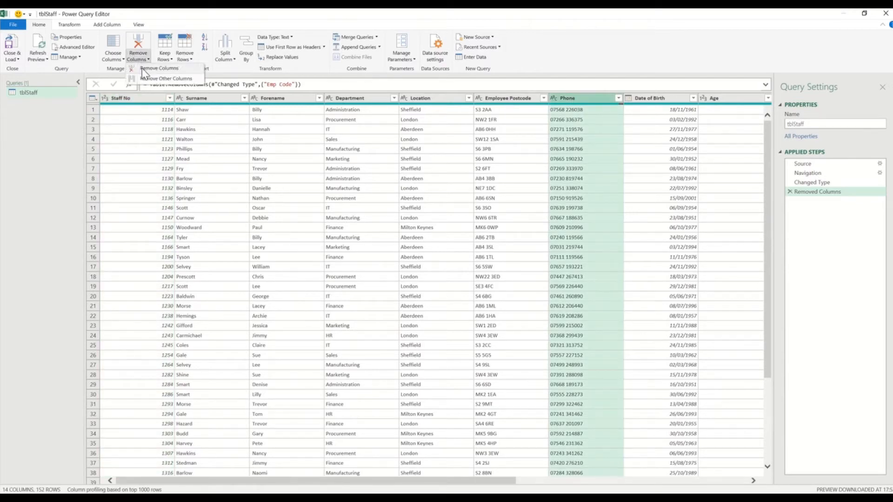
{"action": "left_click", "coordinate": [142, 70]}
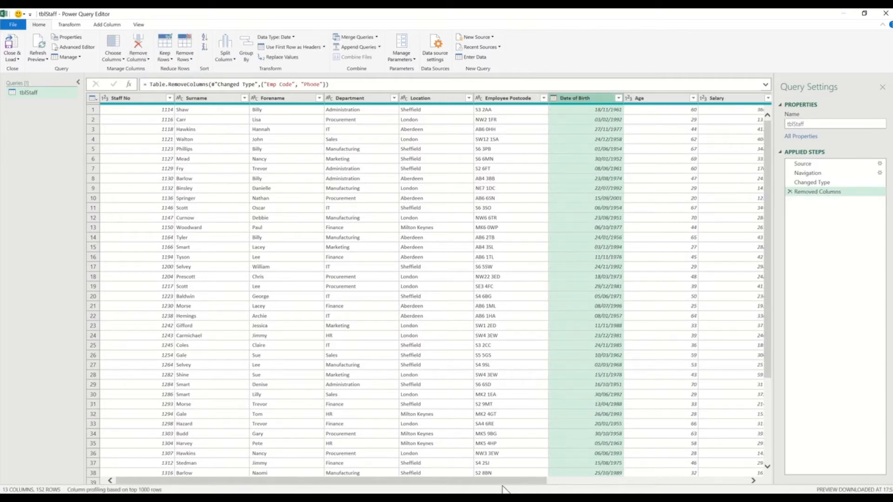
{"action": "left_click_drag", "start_coordinate": [508, 484], "coordinate": [713, 468]}
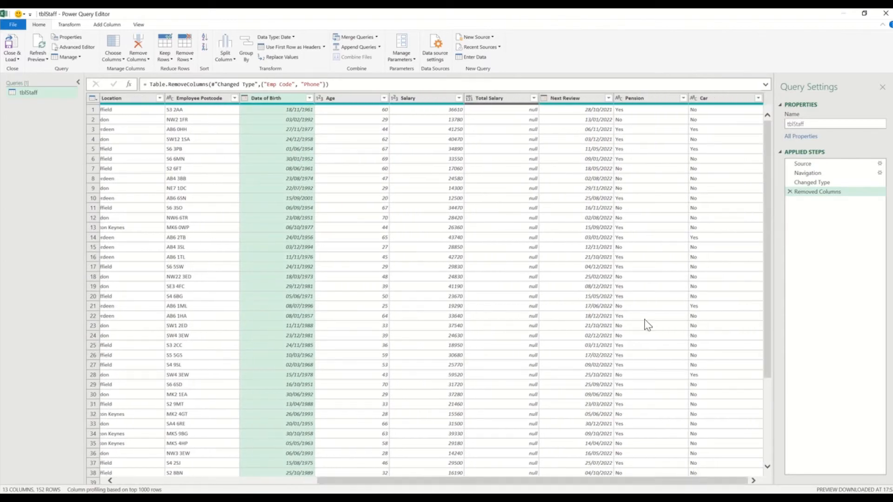
{"action": "left_click", "coordinate": [504, 99]}
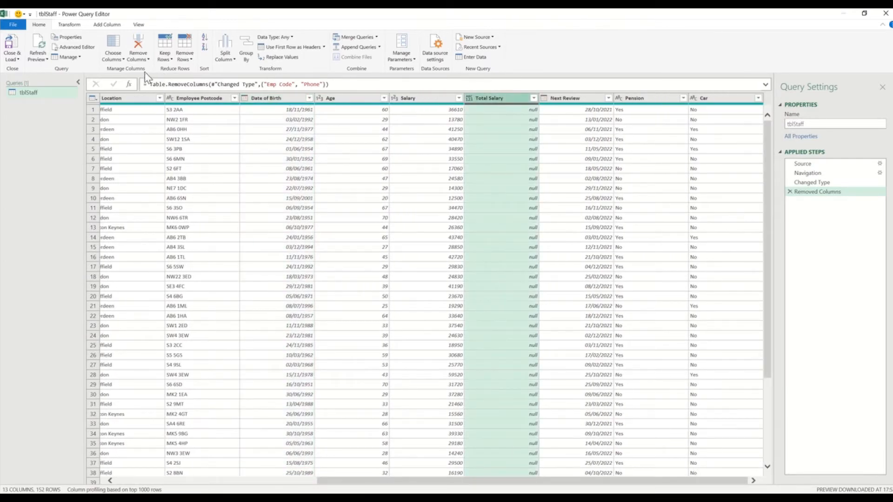
{"action": "left_click", "coordinate": [139, 57]}
{"action": "left_click", "coordinate": [139, 70]}
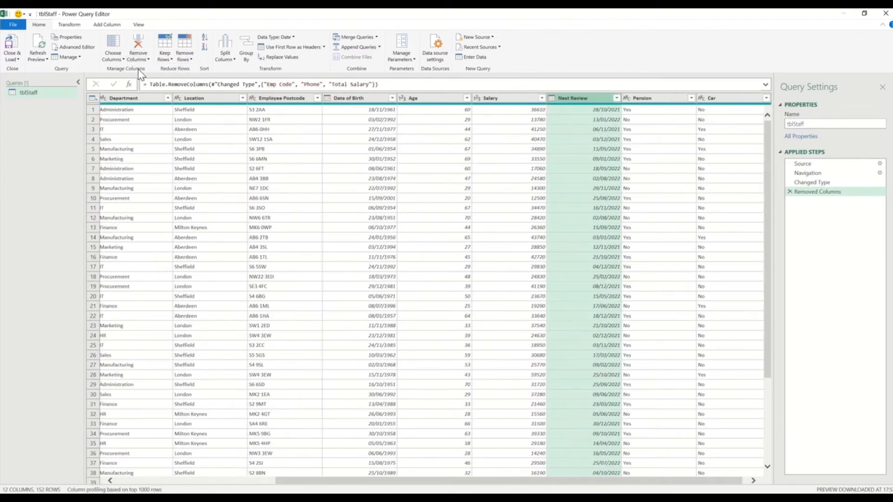
Remove the Car column as well, leaving tblStaff with 11 columns.
{"action": "left_click", "coordinate": [754, 480]}
{"action": "left_click", "coordinate": [708, 99]}
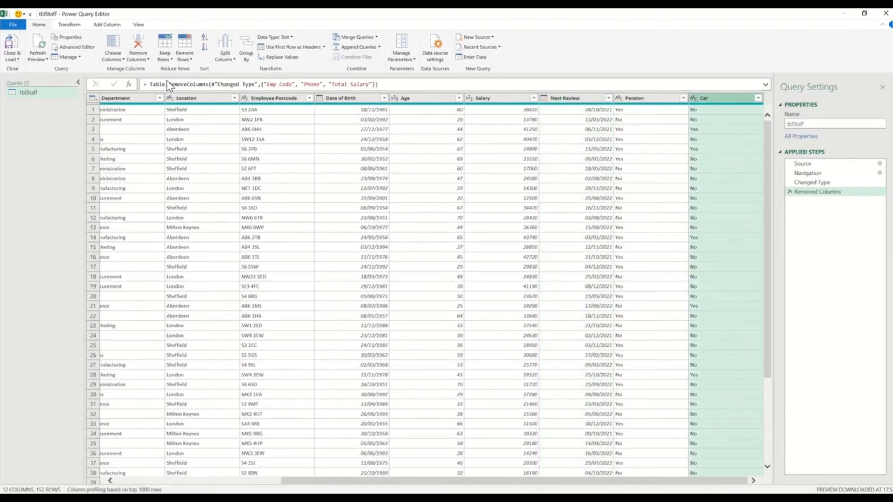
{"action": "left_click", "coordinate": [138, 60]}
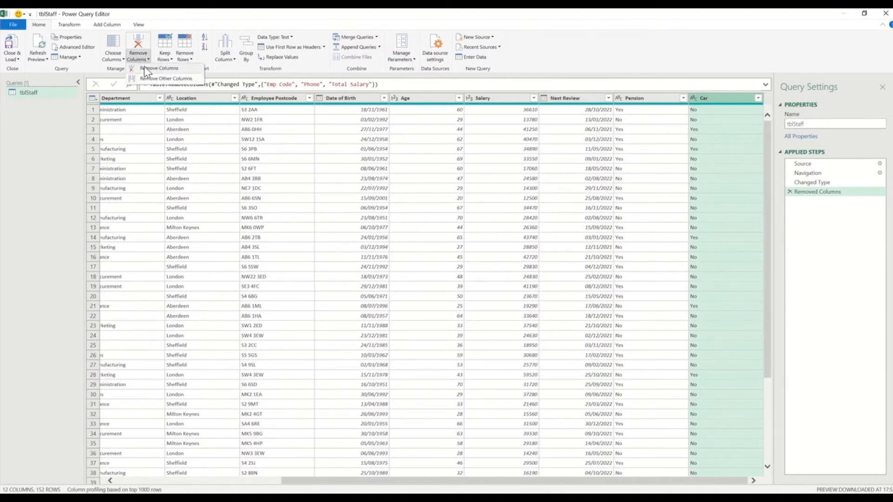
{"action": "left_click", "coordinate": [144, 67]}
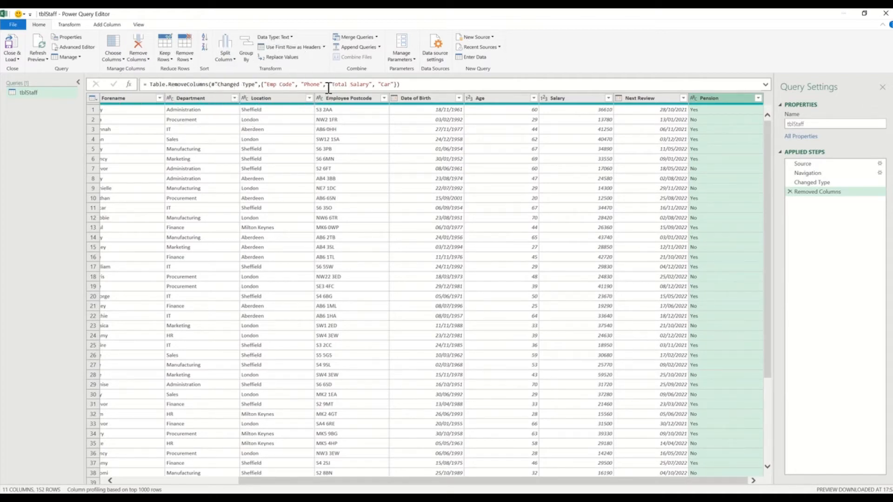
{"action": "key", "text": "ctrl"}
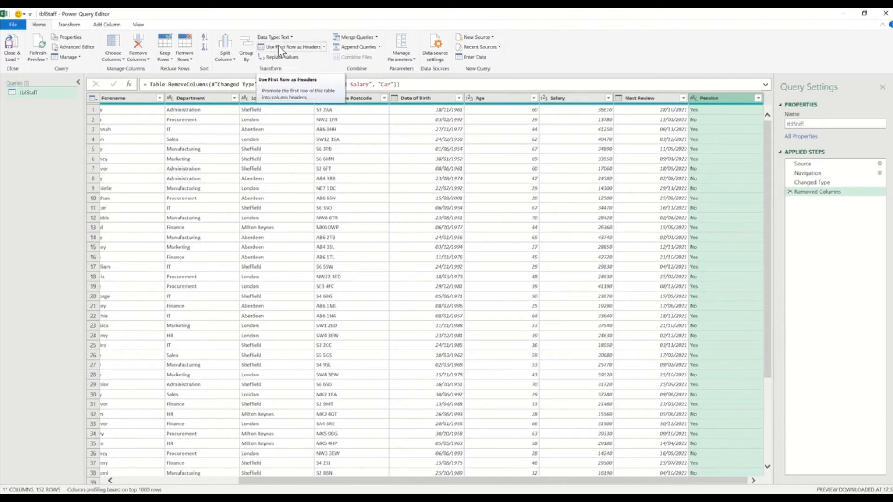
{"action": "left_click", "coordinate": [158, 482]}
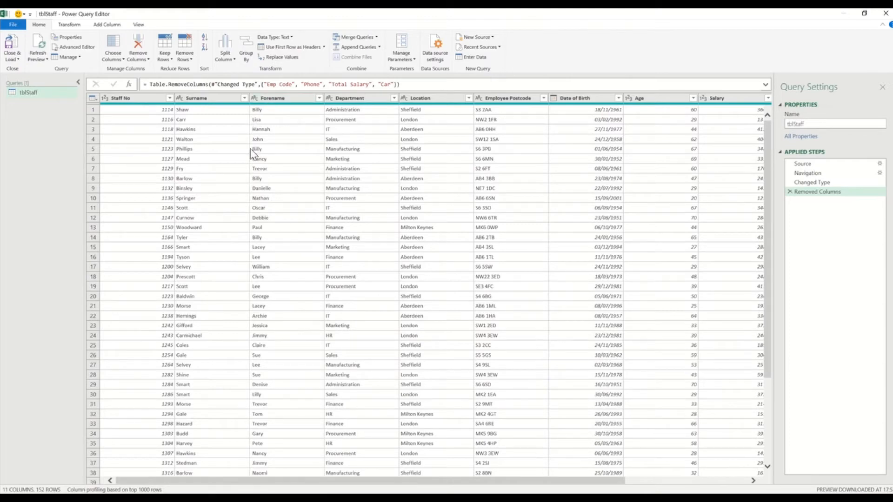
{"action": "mouse_move", "coordinate": [264, 104]}
Replace every space in the Forename column with nothing.
{"action": "left_click", "coordinate": [274, 98]}
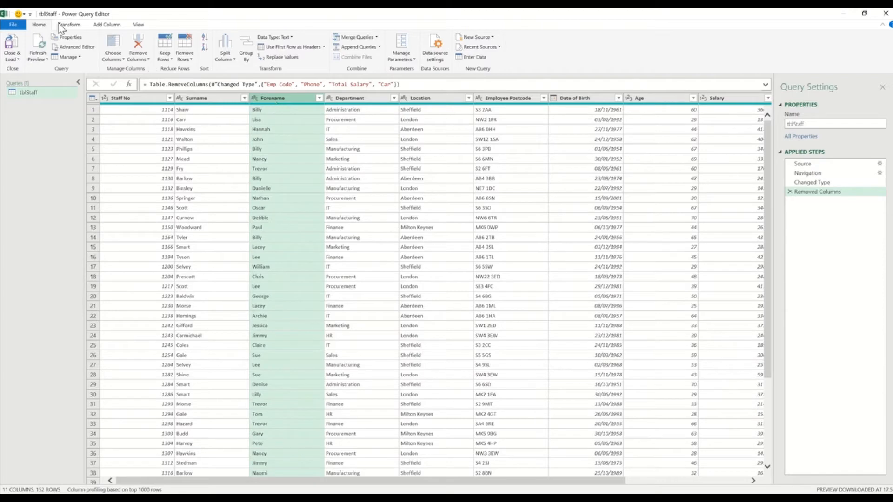
{"action": "left_click", "coordinate": [272, 61]}
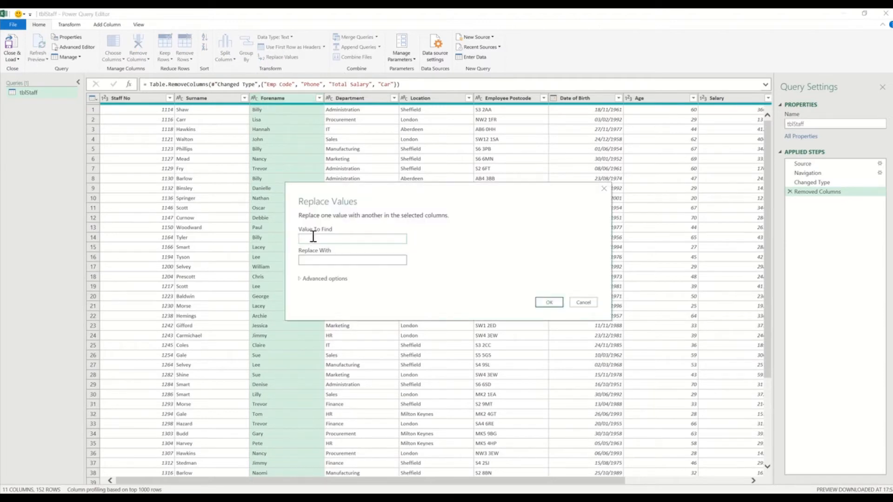
{"action": "left_click", "coordinate": [313, 262]}
{"action": "left_click", "coordinate": [301, 279]}
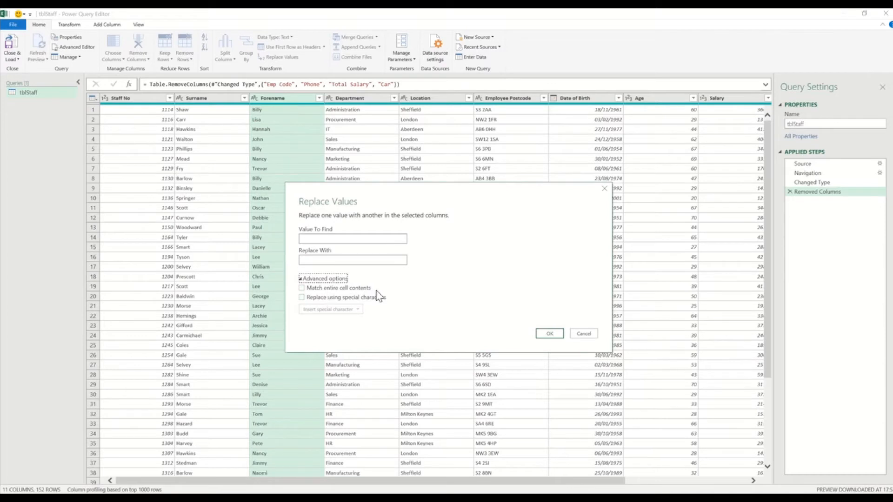
{"action": "left_click", "coordinate": [550, 335]}
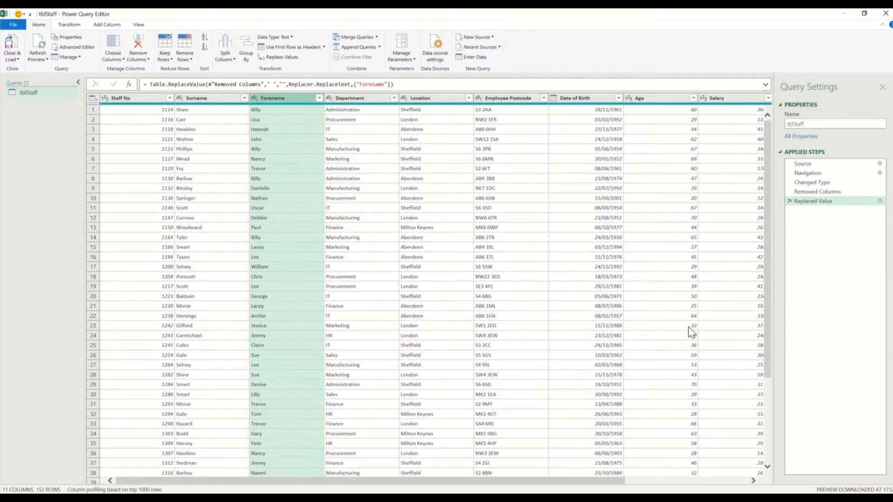
Build a Text Before Delimiter column from Employee Postcode by giving the example S3.
{"action": "left_click", "coordinate": [511, 100]}
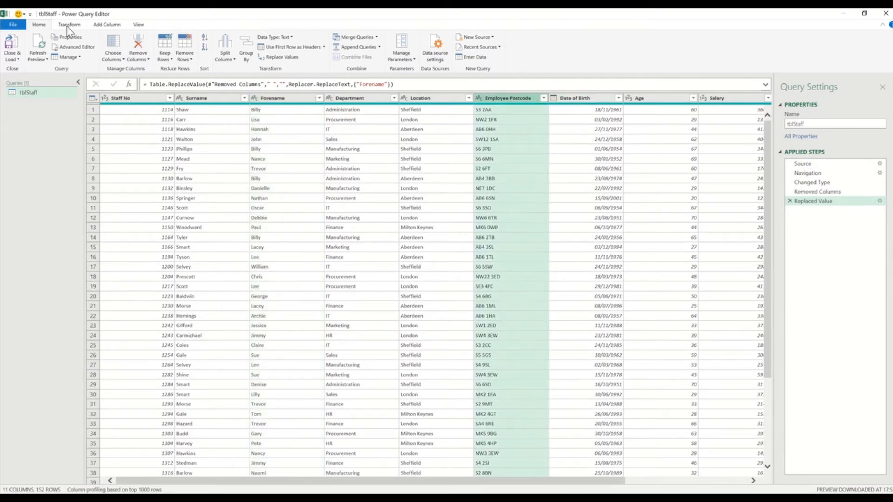
{"action": "left_click", "coordinate": [109, 26]}
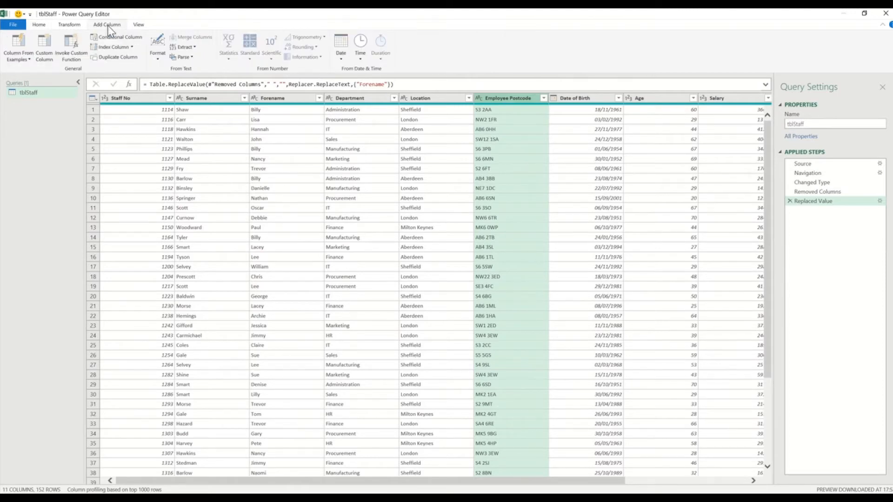
{"action": "left_click", "coordinate": [26, 61]}
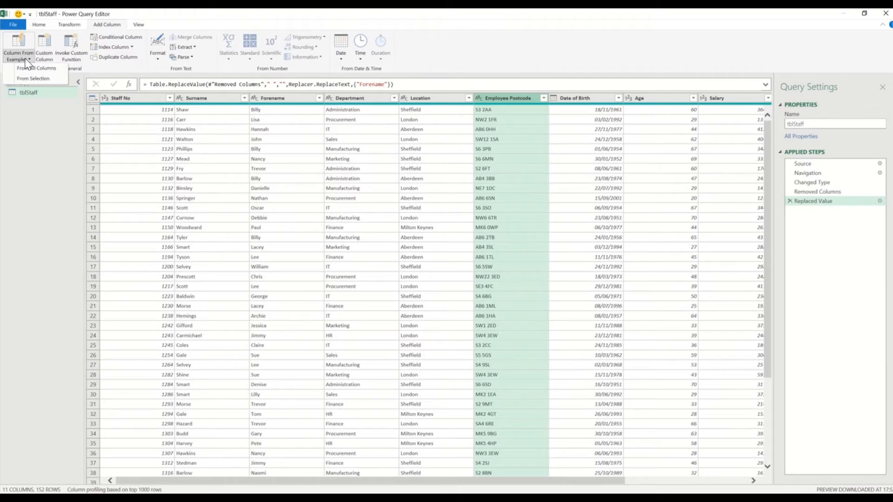
{"action": "left_click", "coordinate": [31, 81]}
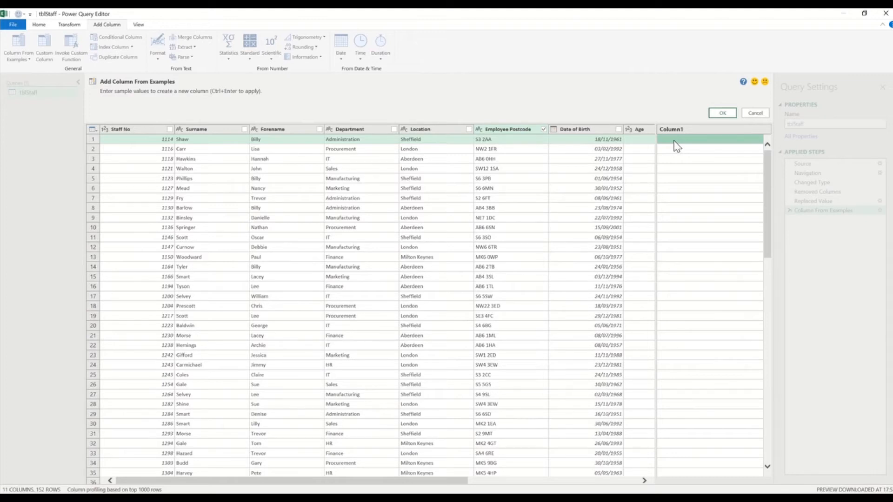
{"action": "type", "text": "S3"}
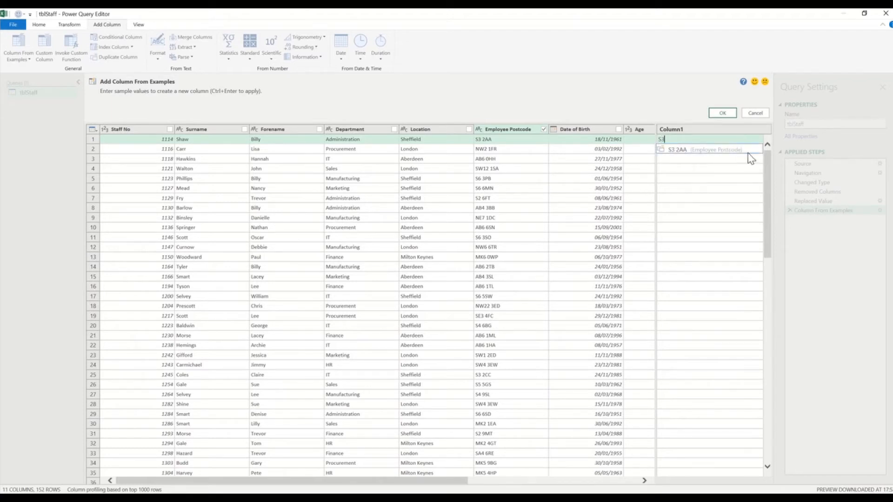
{"action": "key", "text": "Return"}
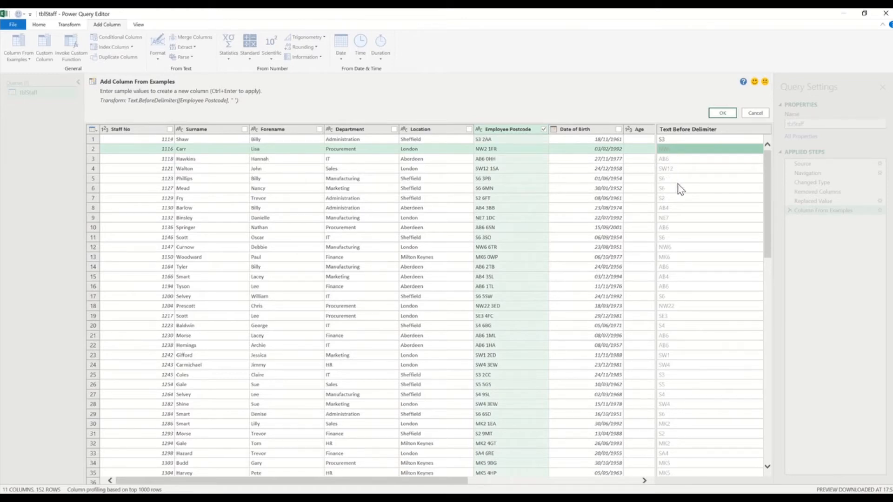
{"action": "scroll", "coordinate": [688, 206], "scroll_direction": "down", "scroll_amount": 9}
{"action": "scroll", "coordinate": [688, 205], "scroll_direction": "down", "scroll_amount": 13}
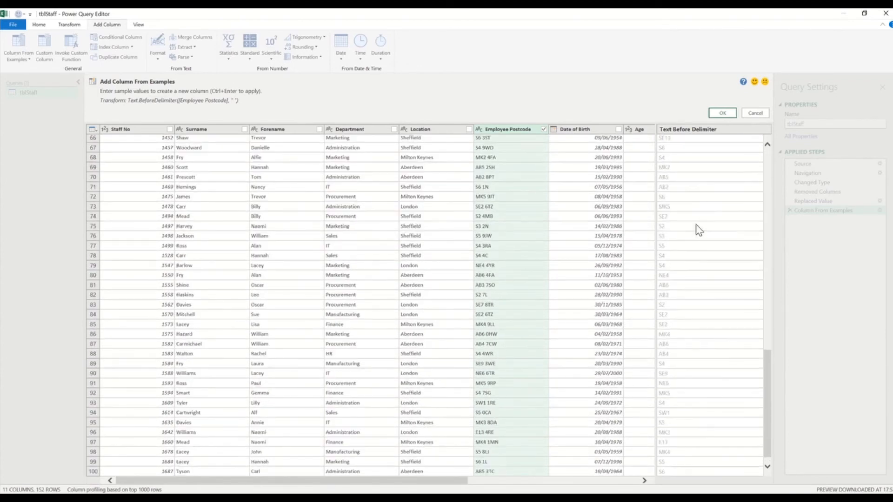
{"action": "scroll", "coordinate": [697, 216], "scroll_direction": "up", "scroll_amount": 20}
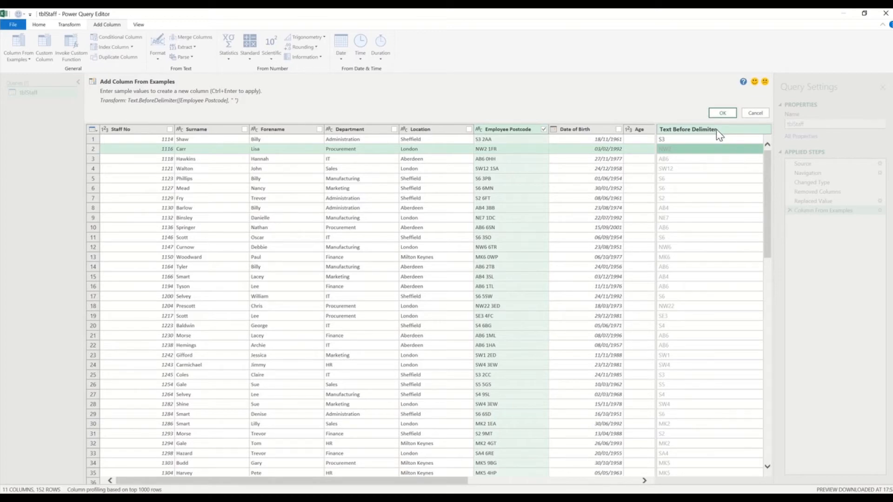
{"action": "left_click", "coordinate": [724, 113]}
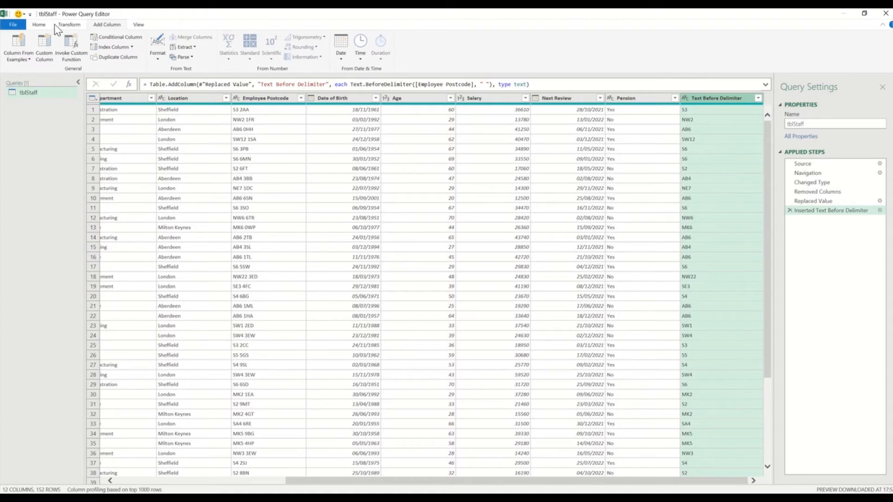
Change the new Text Before Delimiter column's header to 'PostCode Prefix'.
{"action": "left_click", "coordinate": [39, 24]}
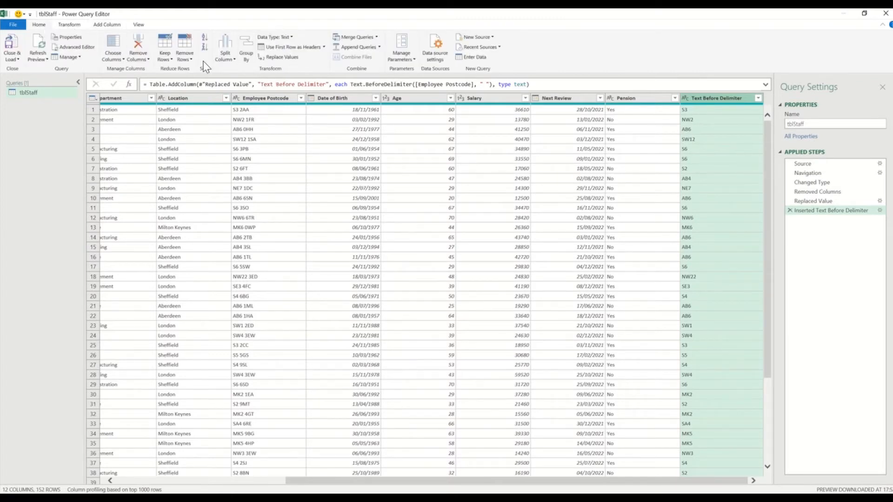
{"action": "left_click", "coordinate": [69, 25]}
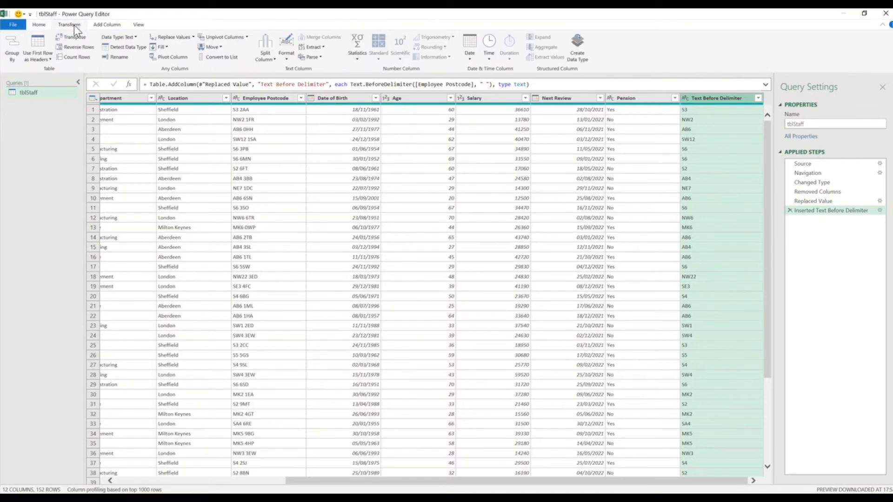
{"action": "left_click", "coordinate": [121, 57]}
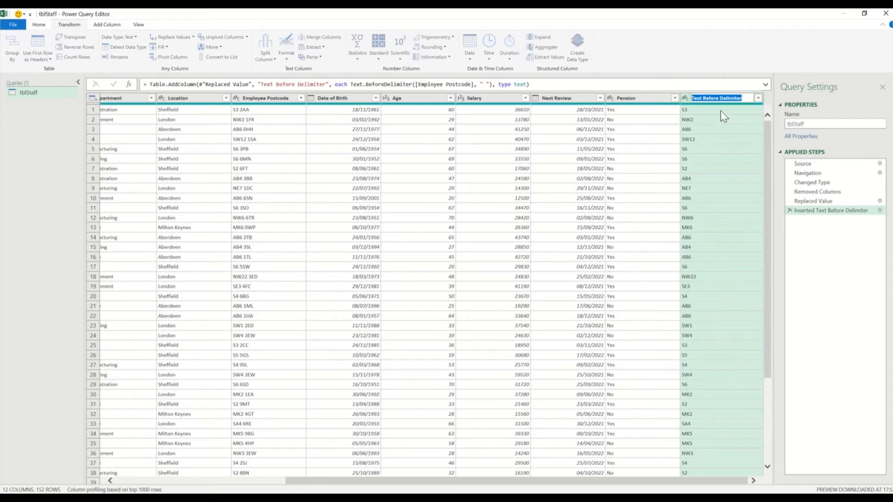
{"action": "type", "text": "PostCOde"}
{"action": "key", "text": "BackSpace"}
{"action": "key", "text": "BackSpace"}
{"action": "key", "text": "BackSpace"}
{"action": "type", "text": "ode Prefix"}
{"action": "key", "text": "Return"}
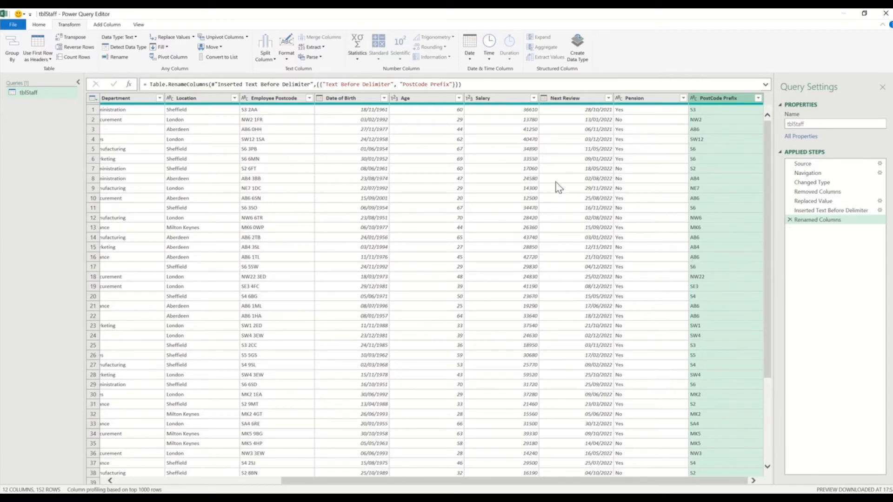
{"action": "left_click", "coordinate": [99, 26]}
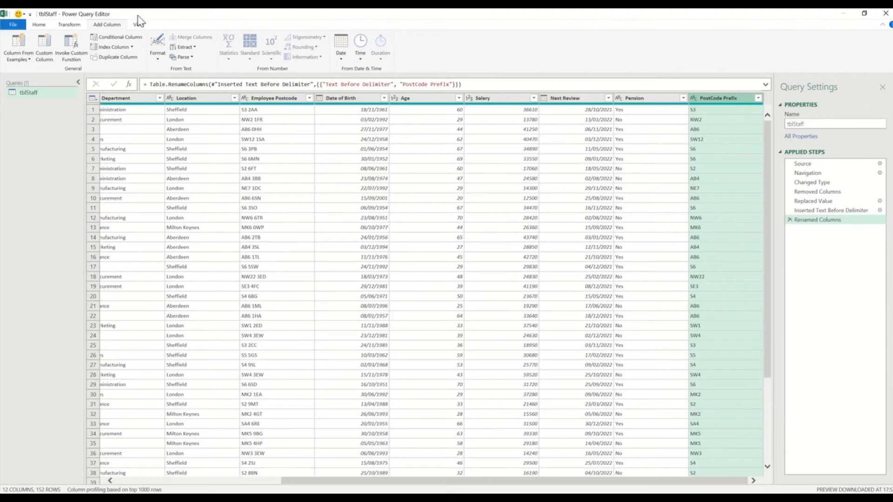
Duplicate PostCode Prefix and split the copy by non-digit to digit into letter and number columns.
{"action": "left_click", "coordinate": [109, 58]}
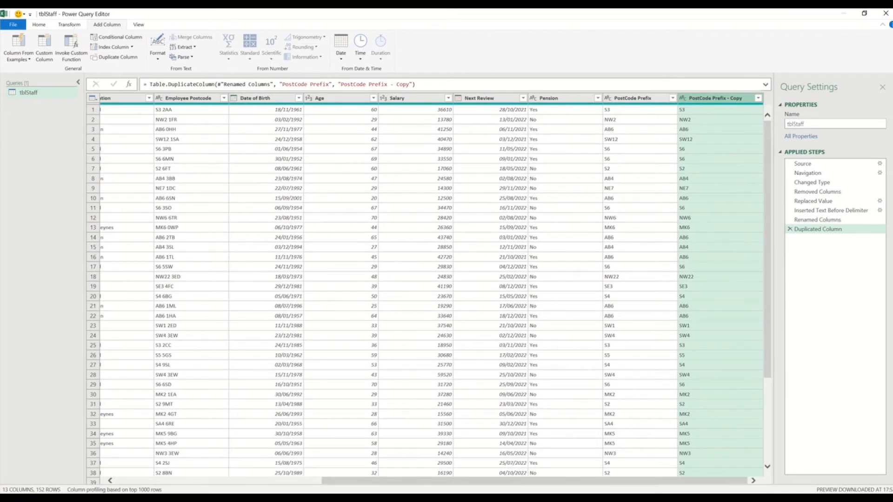
{"action": "left_click", "coordinate": [70, 25]}
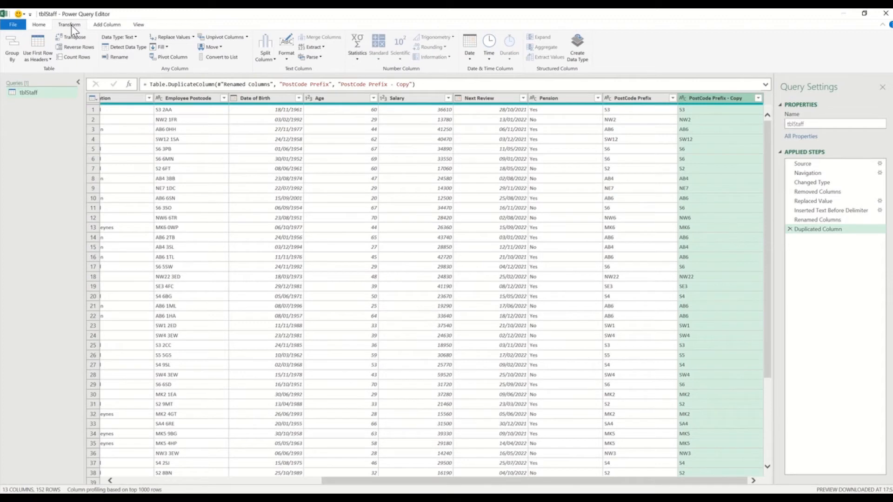
{"action": "left_click", "coordinate": [273, 58]}
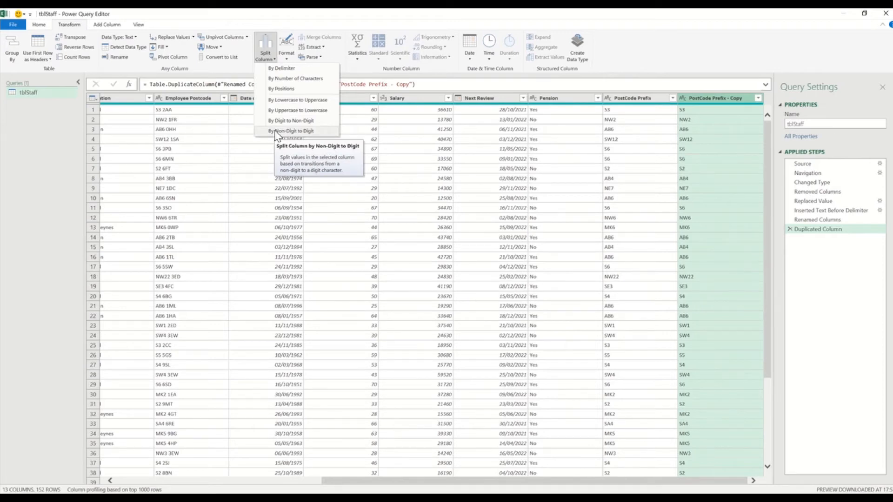
{"action": "left_click", "coordinate": [311, 132]}
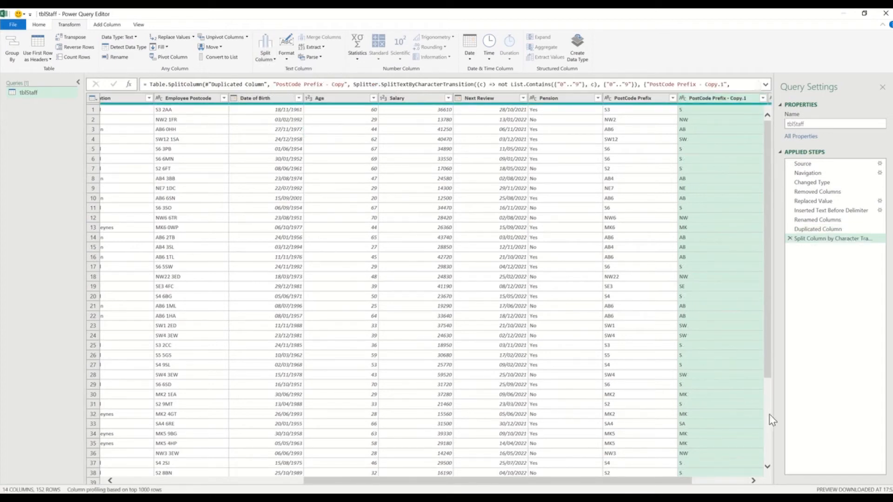
{"action": "left_click_drag", "start_coordinate": [683, 481], "coordinate": [786, 479]}
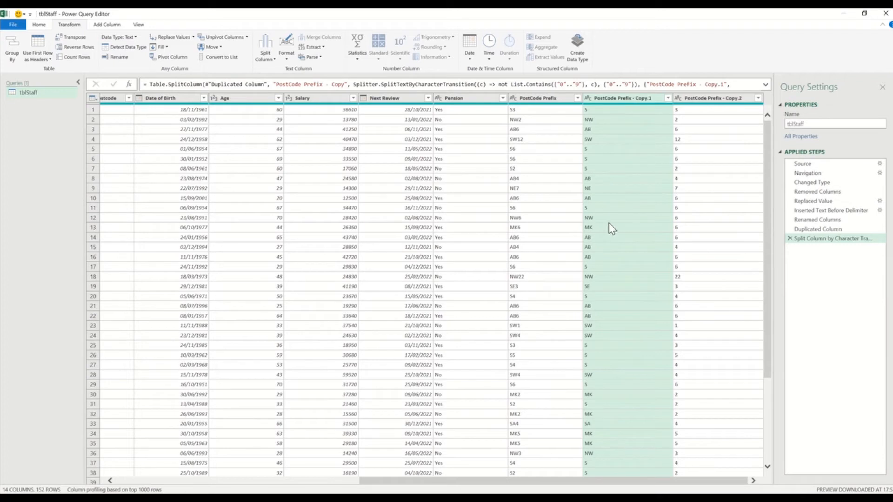
{"action": "left_click", "coordinate": [703, 99]}
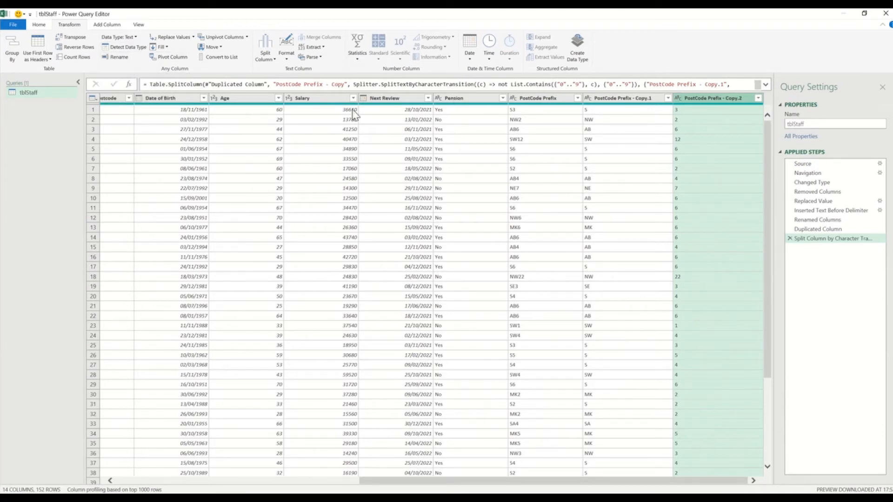
Remove the PostCode Prefix - Copy.2 digit column and rename Copy.1 to PostCode Town.
{"action": "right_click", "coordinate": [709, 96]}
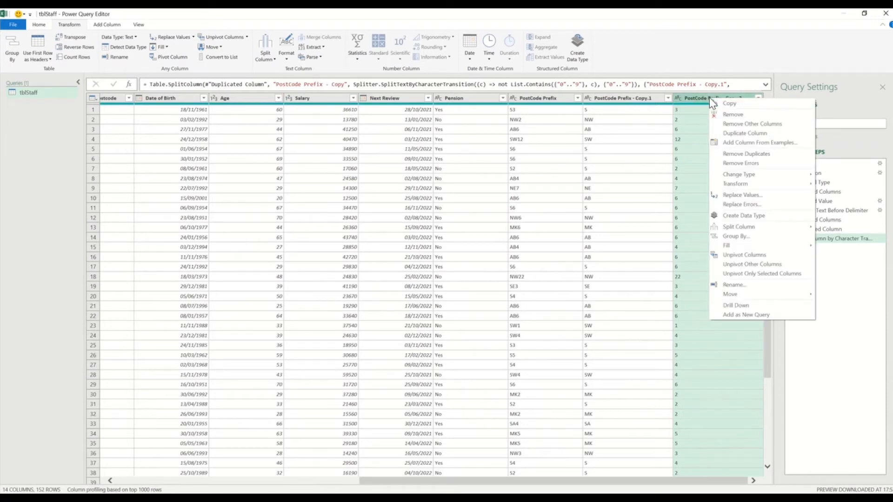
{"action": "left_click", "coordinate": [730, 115]}
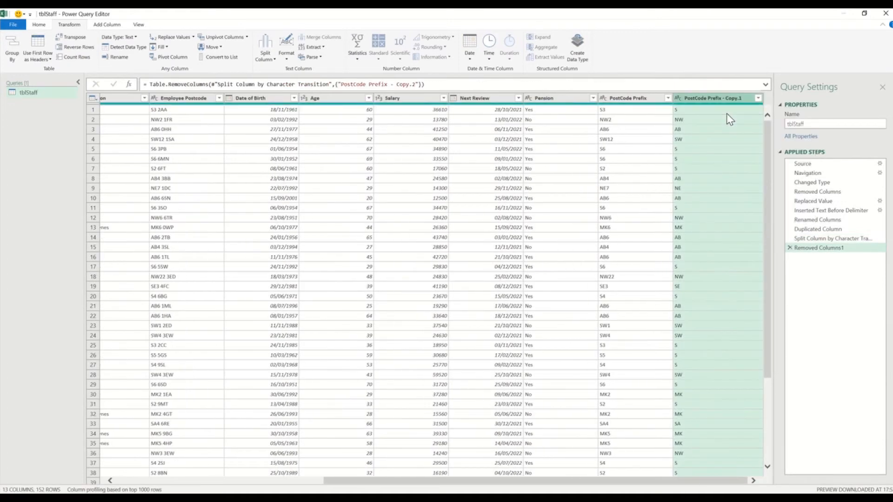
{"action": "right_click", "coordinate": [711, 98]}
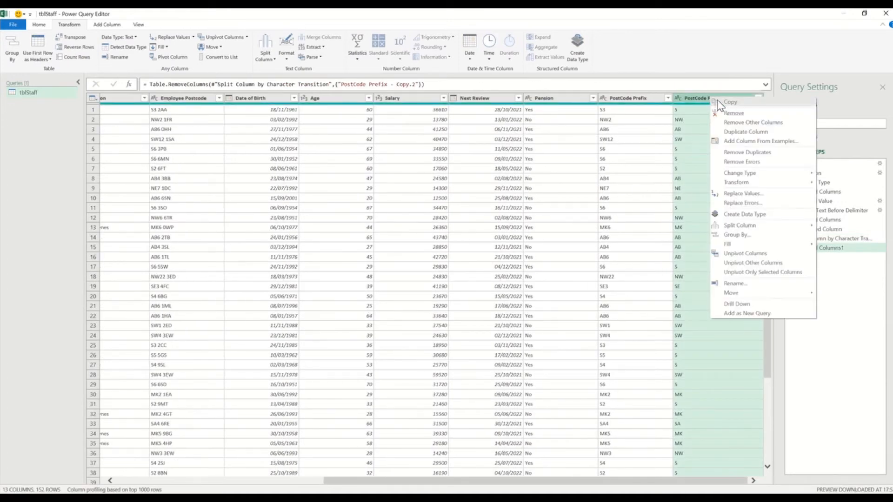
{"action": "left_click", "coordinate": [739, 283]}
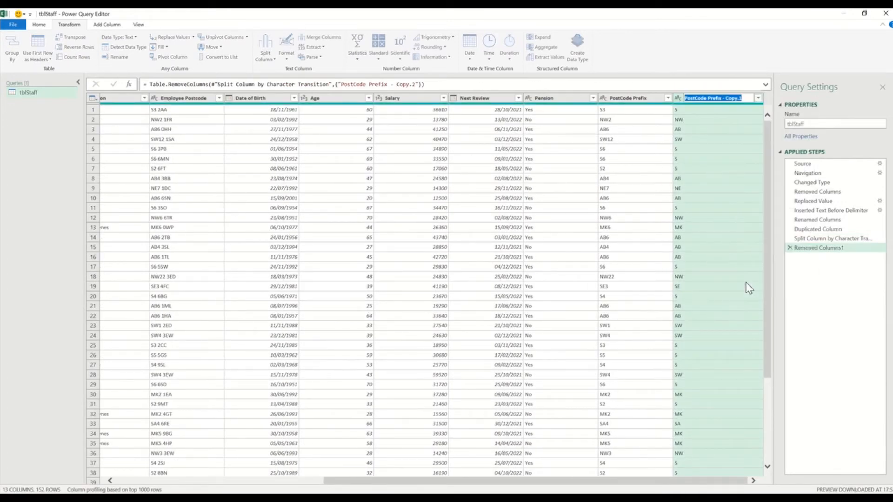
{"action": "left_click_drag", "start_coordinate": [709, 98], "coordinate": [766, 95]}
{"action": "type", "text": "Town"}
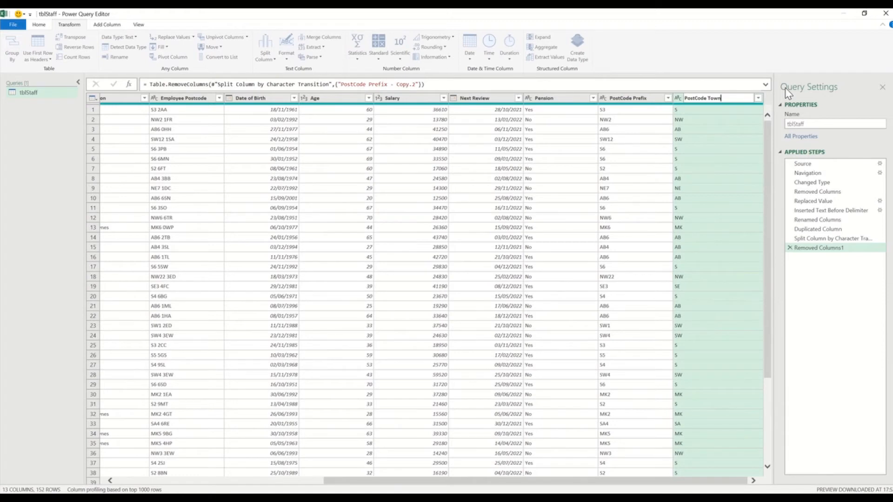
{"action": "key", "text": "Return"}
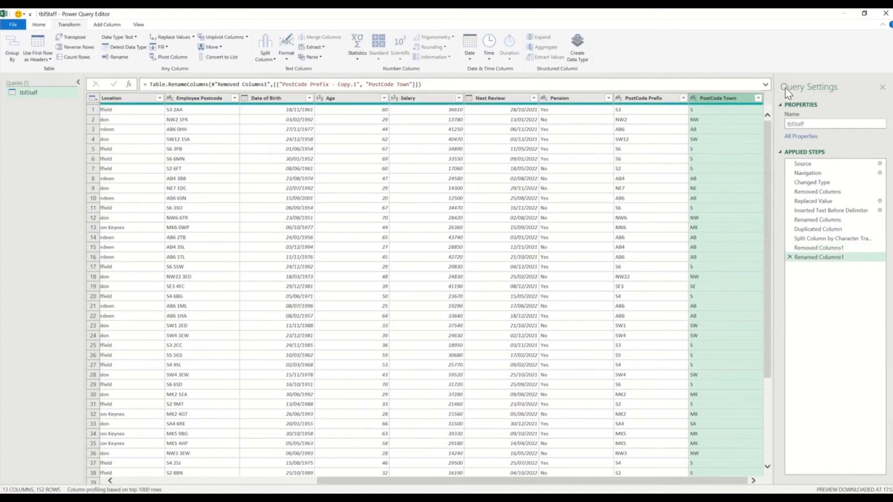
Duplicate the Next Review column to create Next Review - Copy, giving tblStaff 14 columns.
{"action": "left_click", "coordinate": [492, 100]}
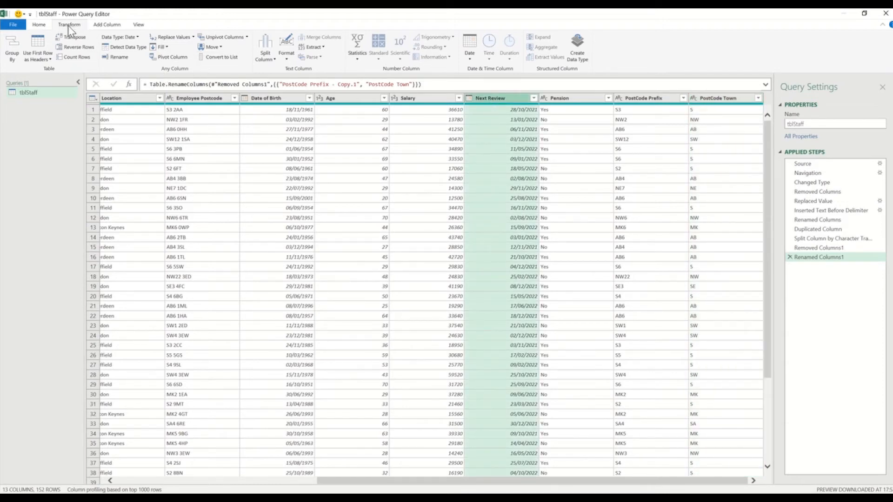
{"action": "left_click", "coordinate": [106, 26]}
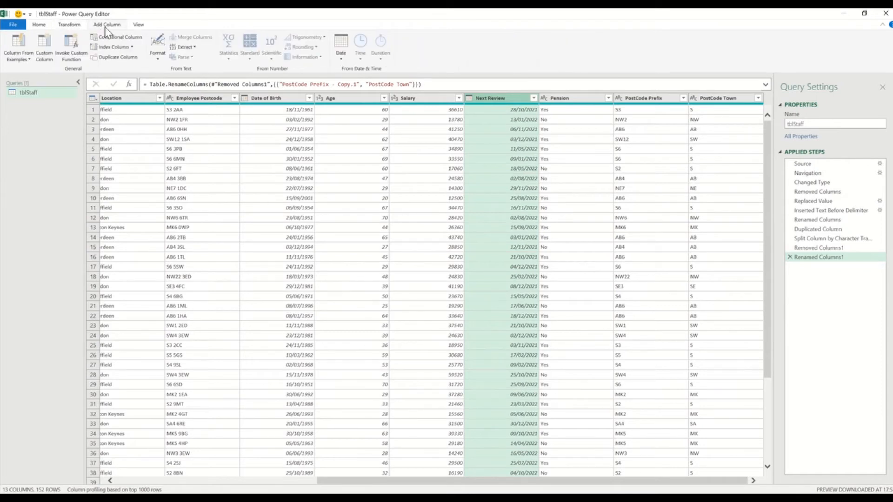
{"action": "left_click", "coordinate": [118, 57]}
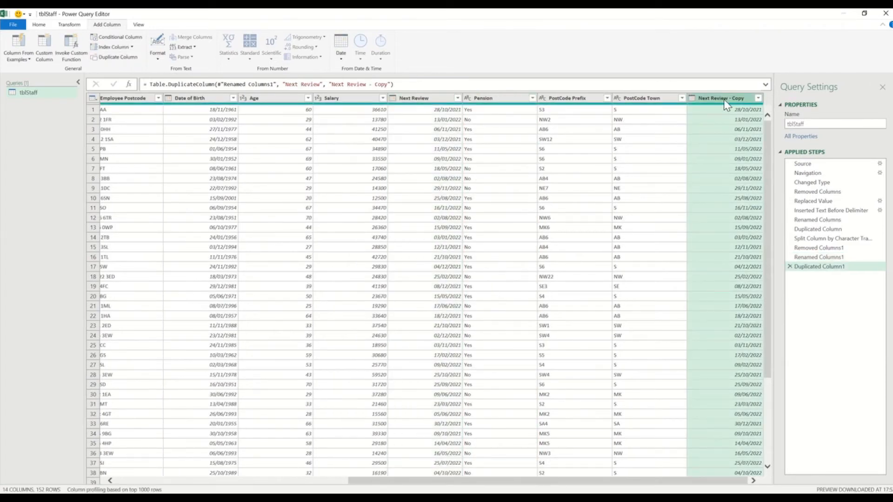
{"action": "left_click", "coordinate": [63, 24]}
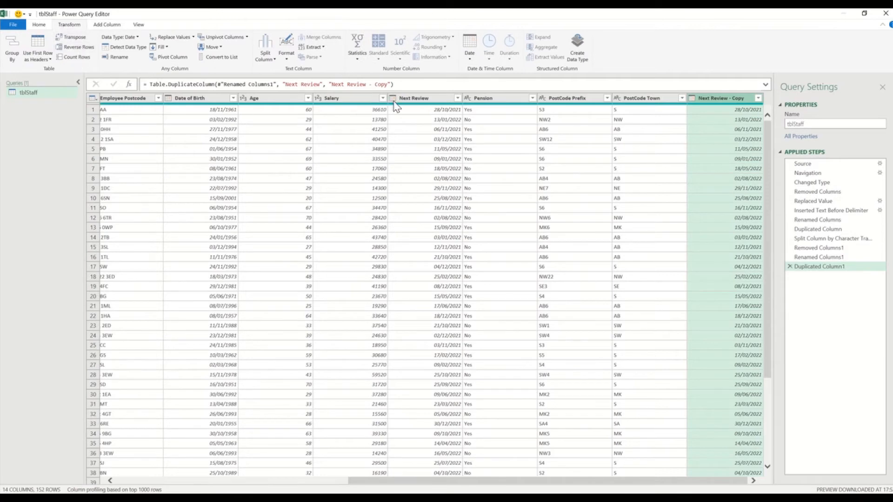
{"action": "left_click", "coordinate": [471, 60]}
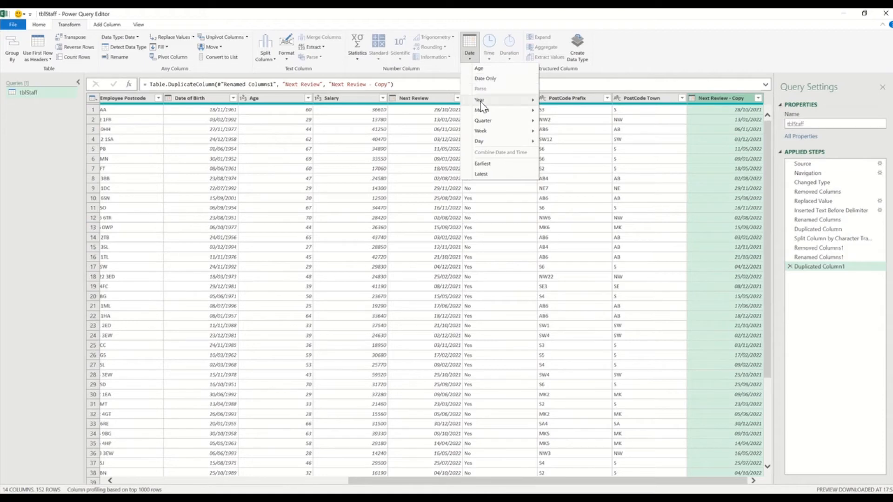
Turn the copied review dates into month names and rename the column Next Review - Month Name.
{"action": "mouse_move", "coordinate": [483, 106]}
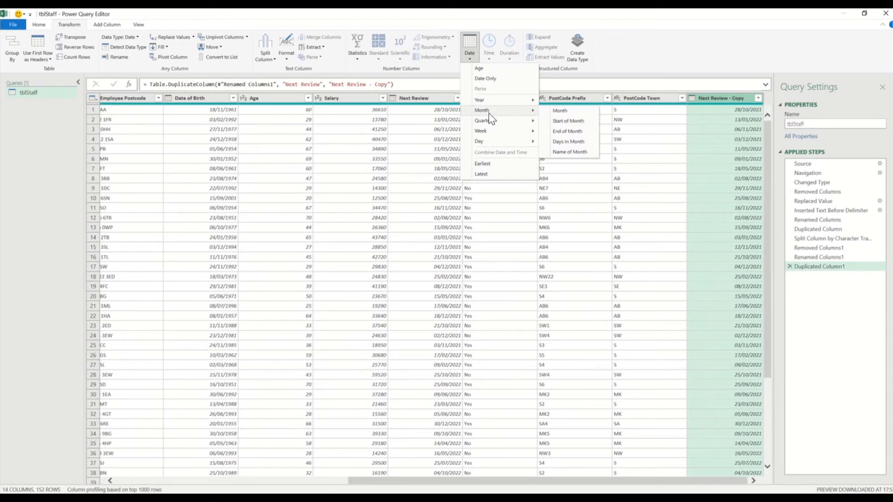
{"action": "left_click", "coordinate": [569, 155]}
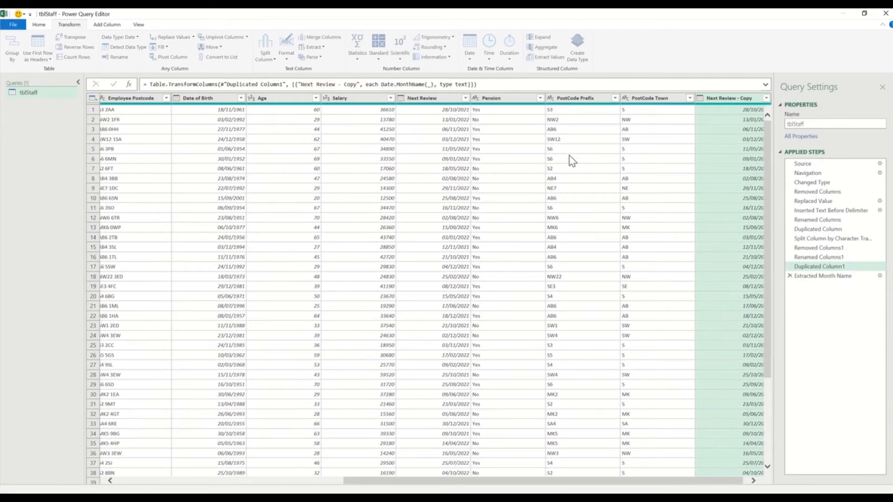
{"action": "right_click", "coordinate": [720, 99]}
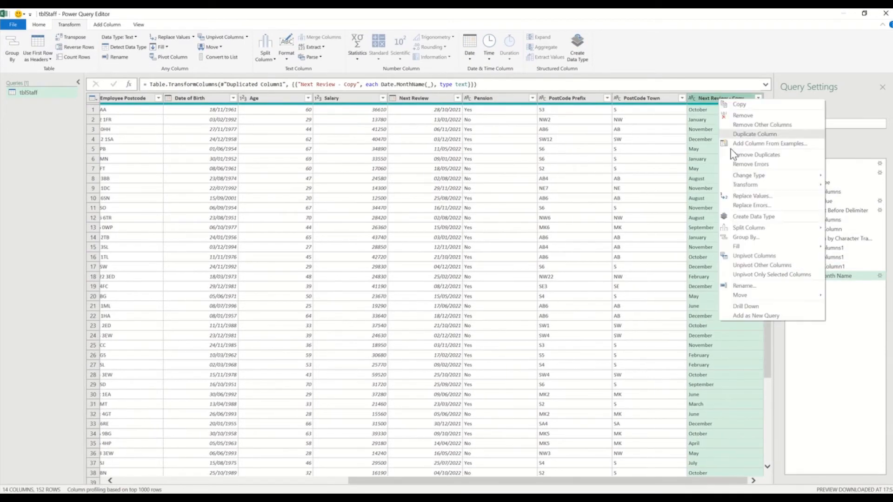
{"action": "left_click", "coordinate": [746, 290]}
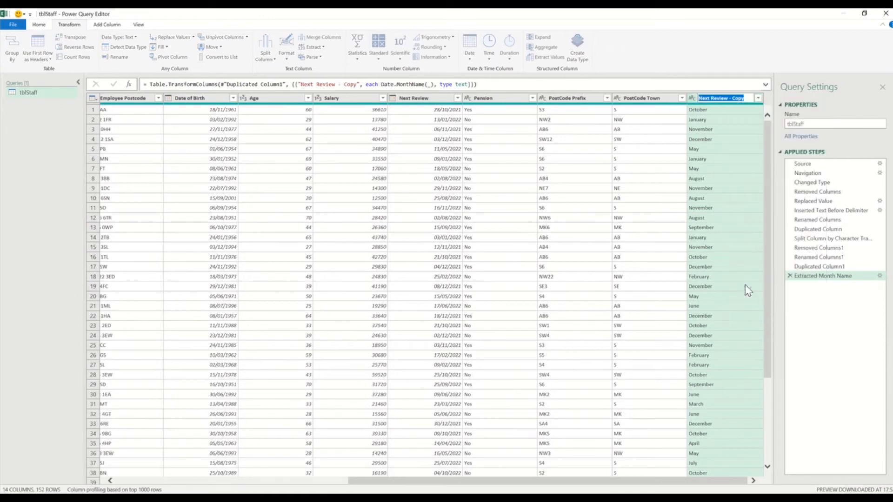
{"action": "left_click", "coordinate": [735, 98]}
{"action": "double_click", "coordinate": [737, 98]}
{"action": "type", "text": "Month Name"}
{"action": "key", "text": "Return"}
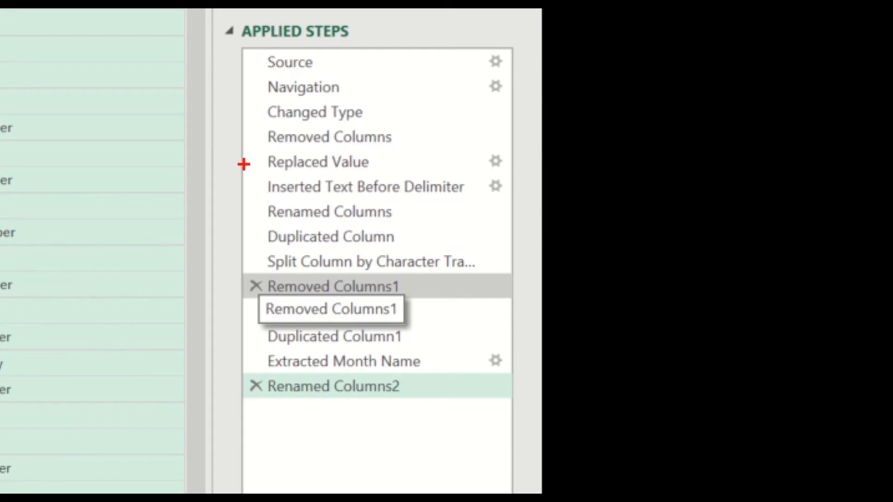
{"action": "left_click_drag", "start_coordinate": [247, 145], "coordinate": [431, 176]}
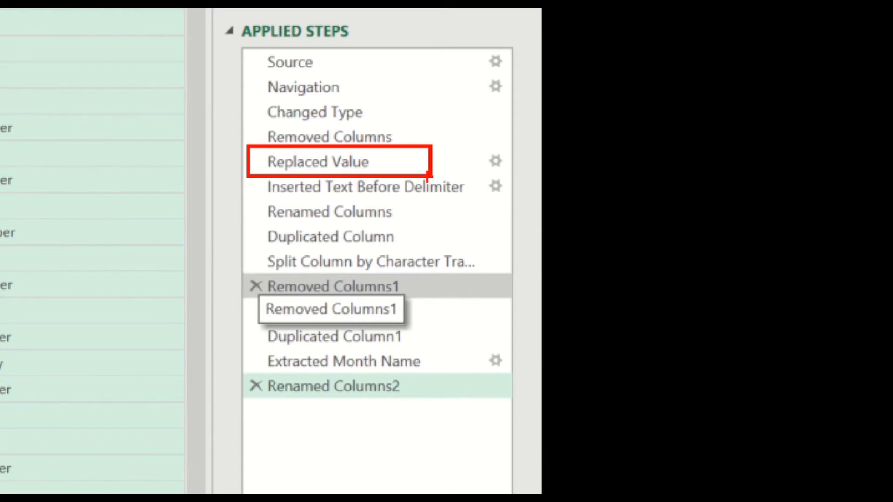
{"action": "key", "text": "e"}
{"action": "mouse_move", "coordinate": [245, 169]}
{"action": "left_mouse_down"}
{"action": "mouse_move", "coordinate": [309, 193]}
{"action": "mouse_move", "coordinate": [492, 422]}
{"action": "mouse_move", "coordinate": [528, 434]}
{"action": "left_mouse_up"}
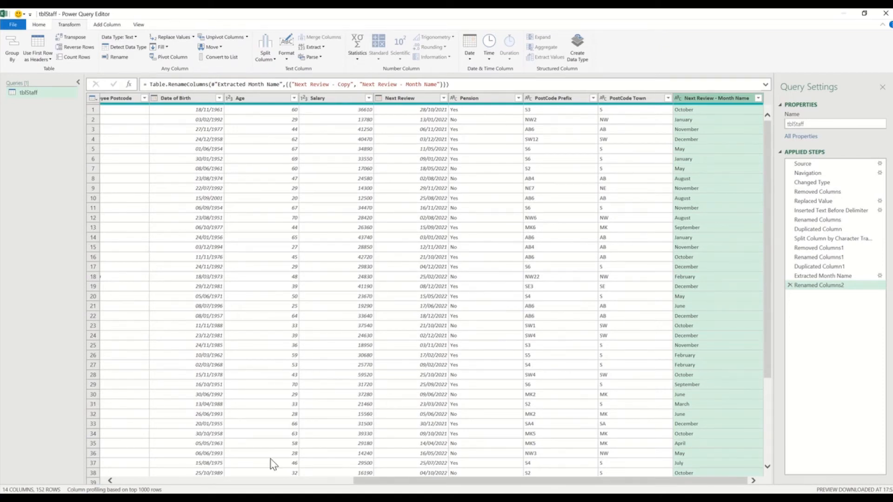
Move PostCode Prefix and PostCode Town beside Employee Postcode, and Next Review - Month Name after Next Review.
{"action": "left_click", "coordinate": [138, 484]}
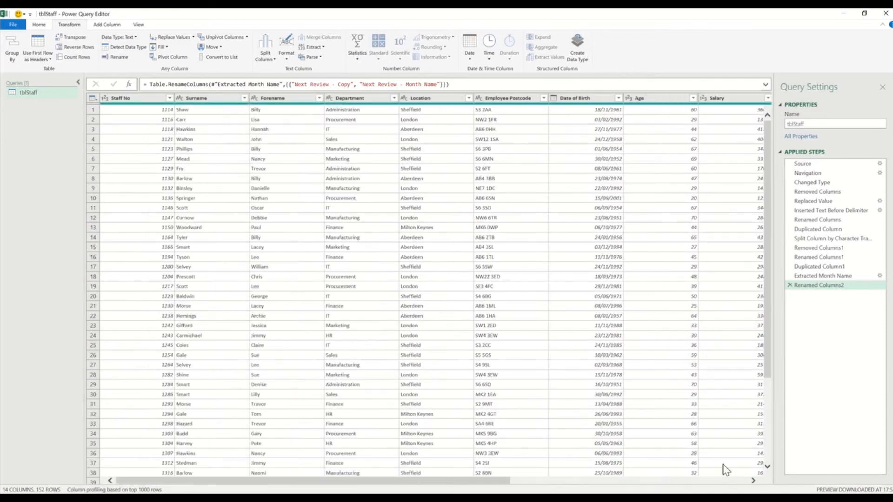
{"action": "left_click", "coordinate": [753, 482]}
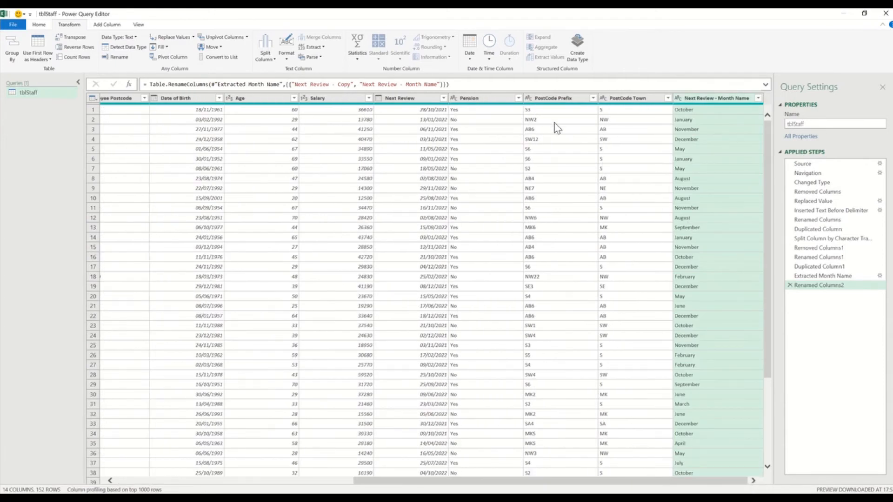
{"action": "left_click", "coordinate": [556, 98]}
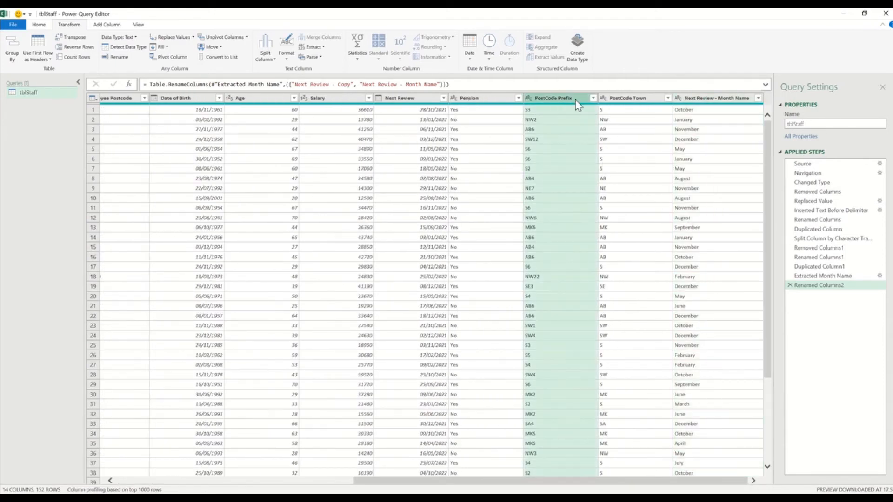
{"action": "left_click", "coordinate": [618, 99], "text": "ctrl"}
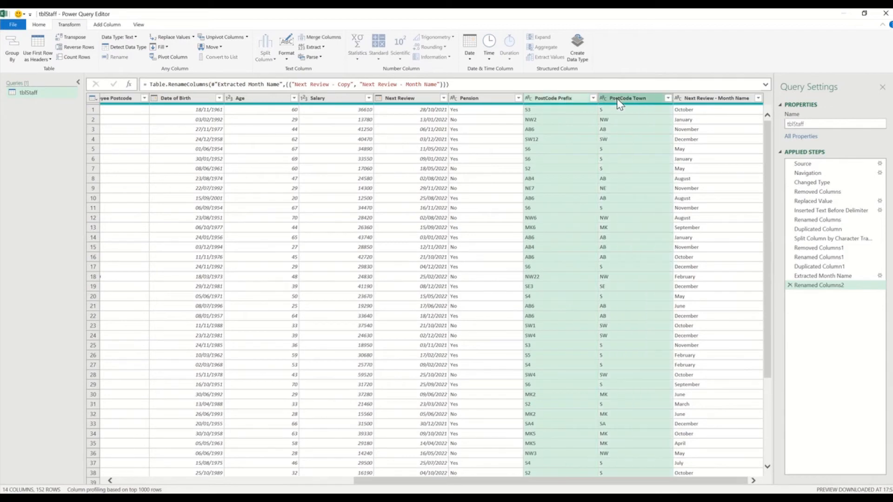
{"action": "left_click_drag", "start_coordinate": [564, 99], "coordinate": [199, 104]}
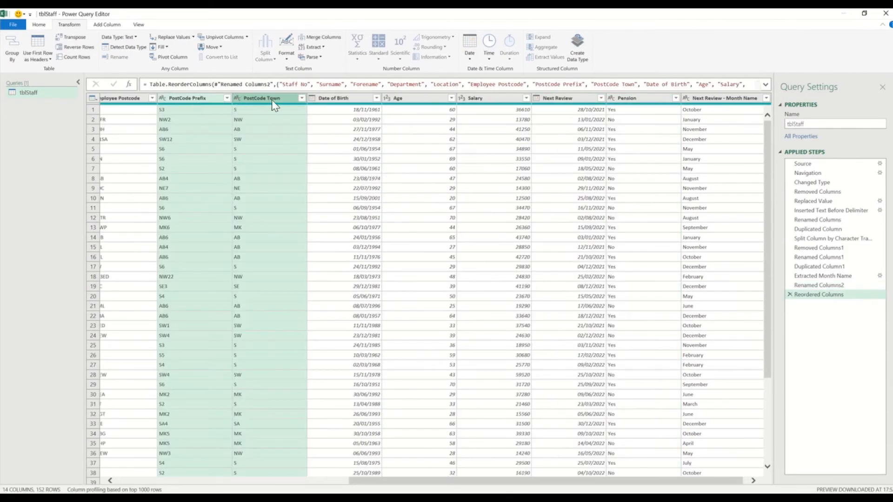
{"action": "left_click_drag", "start_coordinate": [704, 104], "coordinate": [620, 107]}
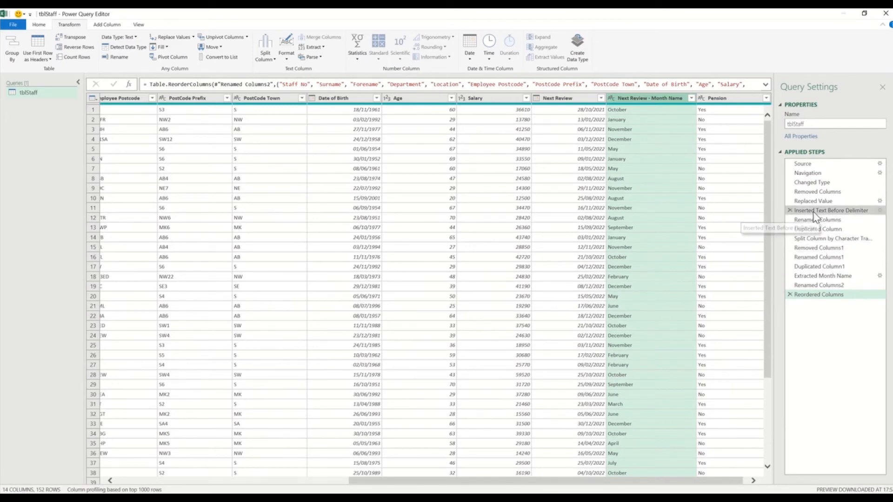
Rename the Replaced Value step to 'Remove Preceding Space on Forename', correcting the 'SPace' typo.
{"action": "right_click", "coordinate": [808, 202]}
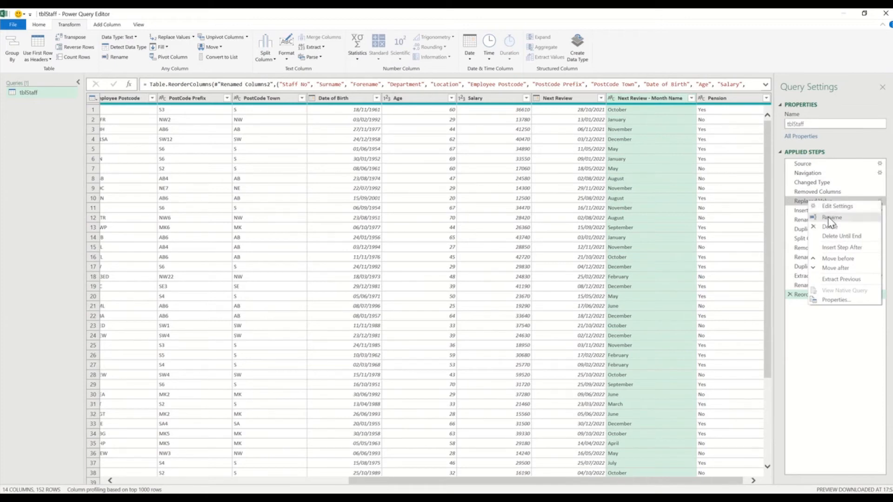
{"action": "left_click", "coordinate": [831, 217]}
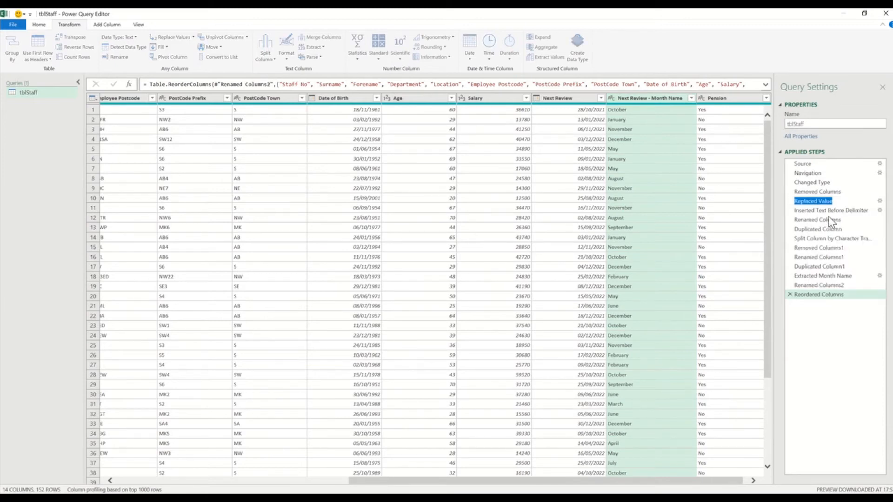
{"action": "type", "text": "Remo"}
{"action": "type", "text": "ve Preceding SPace on"}
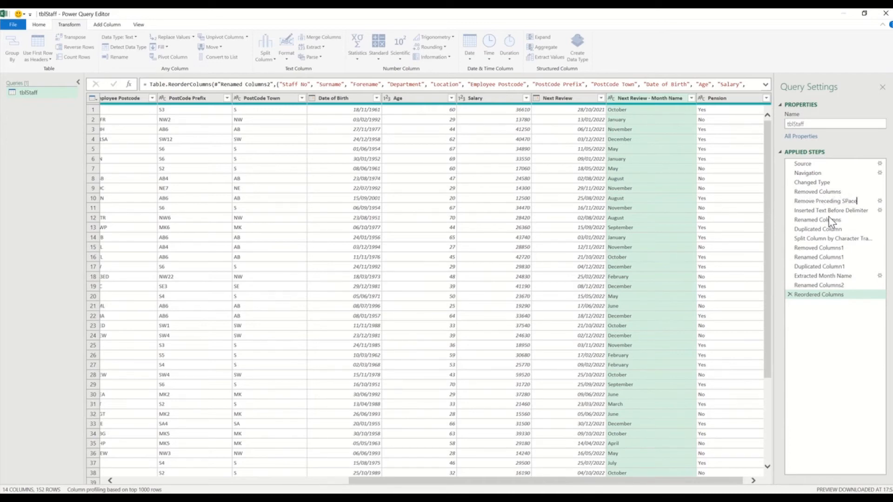
{"action": "type", "text": " Forename"}
{"action": "left_click", "coordinate": [831, 201]}
{"action": "type", "text": "p"}
{"action": "key", "text": "Return"}
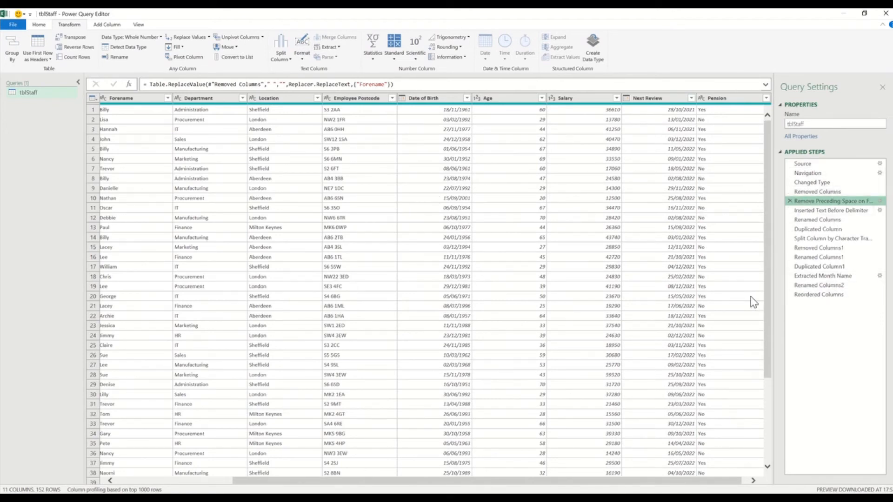
{"action": "left_click", "coordinate": [132, 481]}
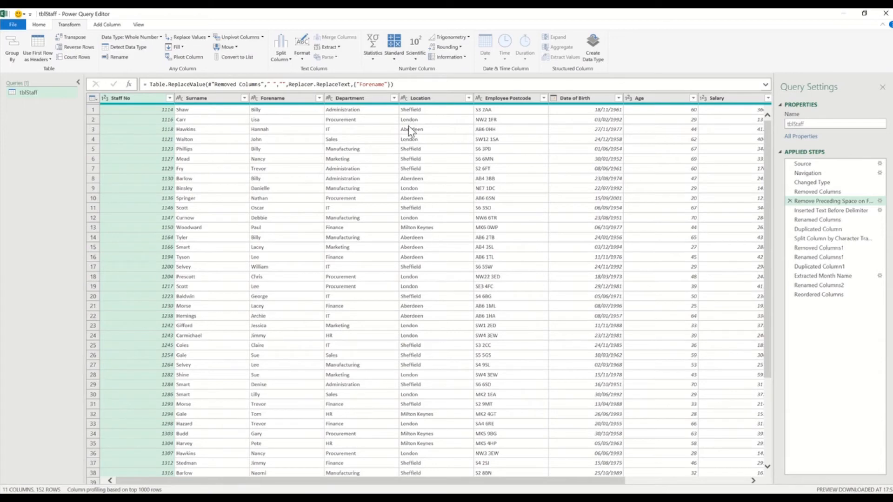
Uncheck Aberdeen in the Location filter so tblStaff drops to 120 rows.
{"action": "left_click", "coordinate": [469, 100]}
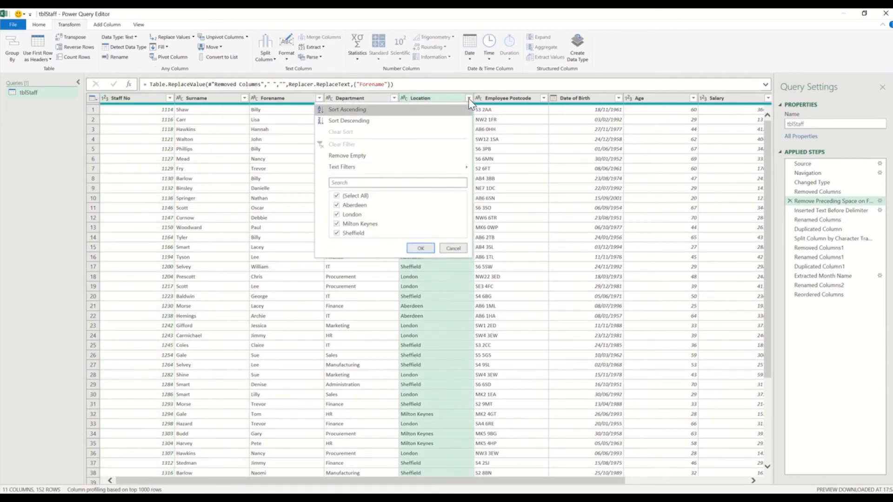
{"action": "left_click", "coordinate": [337, 205]}
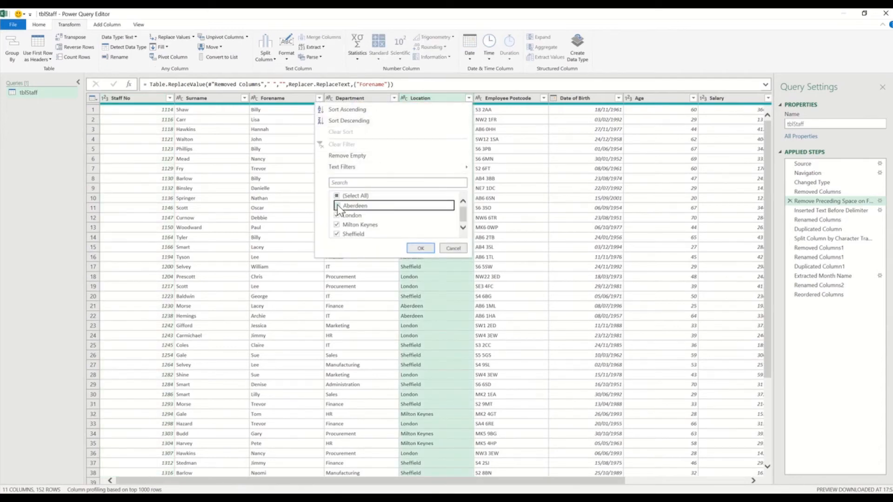
{"action": "left_click", "coordinate": [423, 250]}
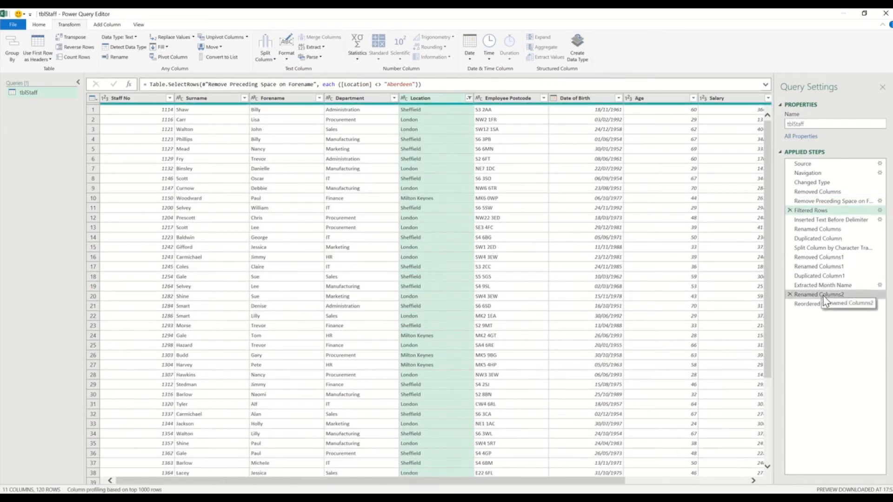
{"action": "mouse_move", "coordinate": [825, 301]}
{"action": "left_mouse_down"}
{"action": "mouse_move", "coordinate": [827, 216]}
{"action": "mouse_move", "coordinate": [833, 312]}
{"action": "left_mouse_up"}
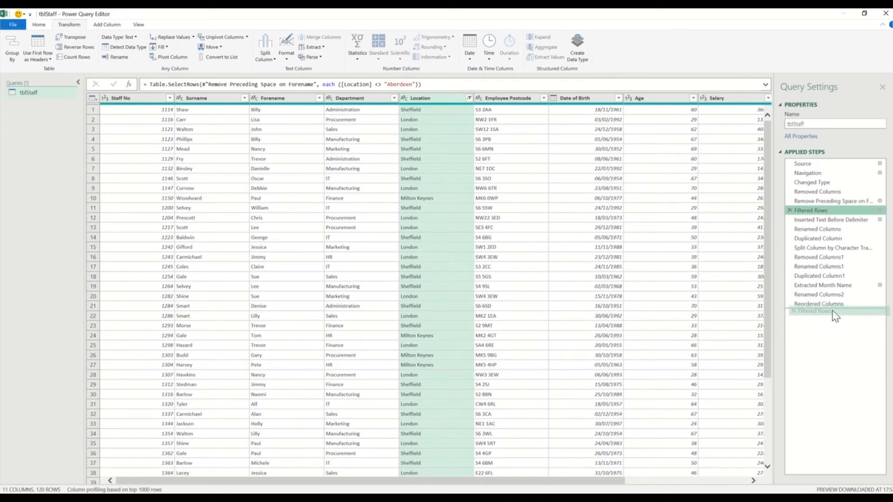
Move the Filtered Rows step below Reordered Columns and rename it Remove Aberdeen.
{"action": "left_click_drag", "start_coordinate": [835, 316], "coordinate": [833, 312]}
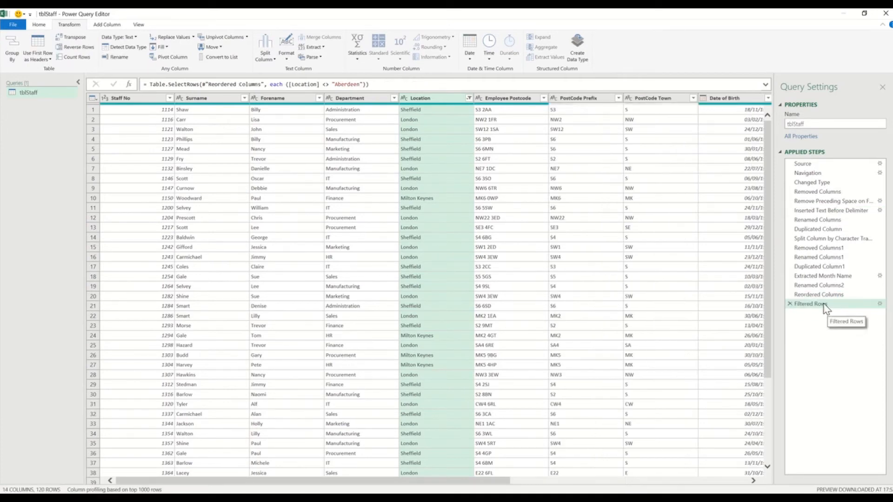
{"action": "right_click", "coordinate": [823, 303]}
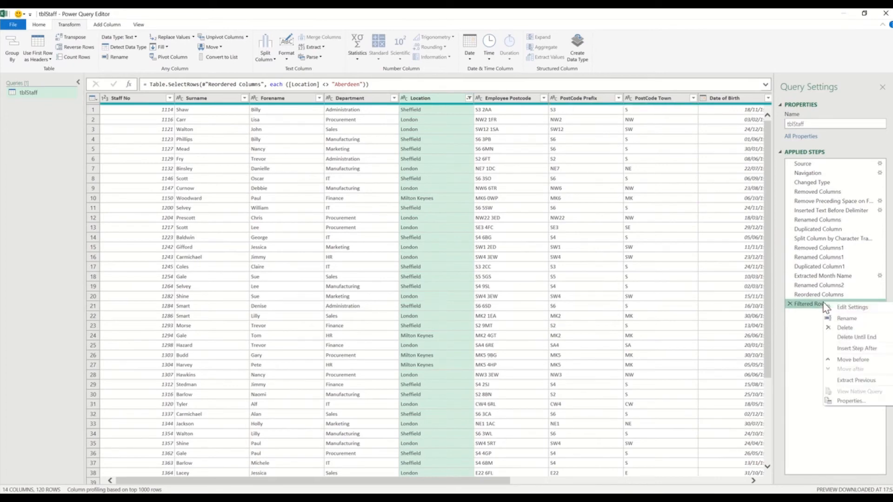
{"action": "left_click", "coordinate": [848, 318]}
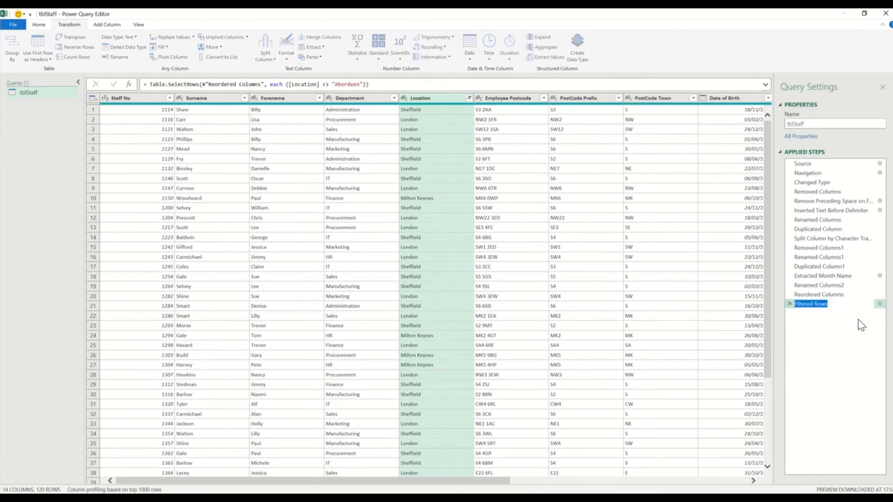
{"action": "type", "text": "Remove"}
{"action": "type", "text": " ABerr"}
{"action": "key", "text": "BackSpace"}
{"action": "key", "text": "BackSpace"}
{"action": "key", "text": "BackSpace"}
{"action": "key", "text": "BackSpace"}
{"action": "type", "text": "berdeen"}
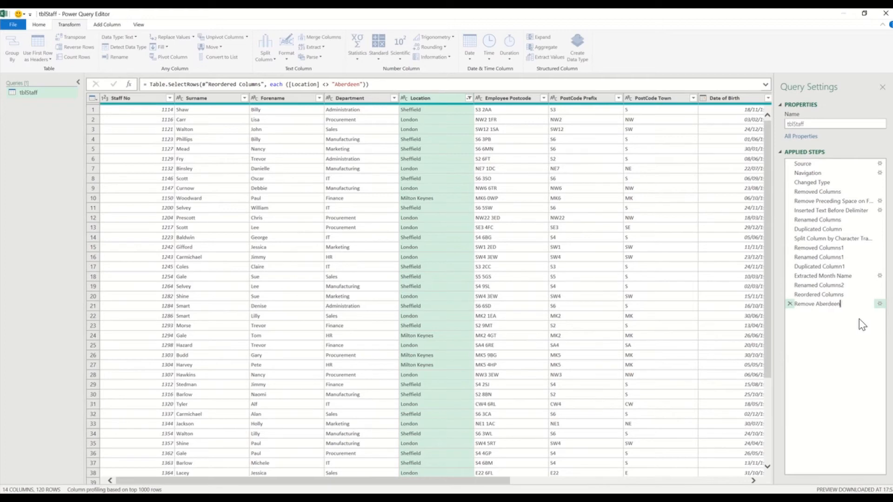
{"action": "key", "text": "Return"}
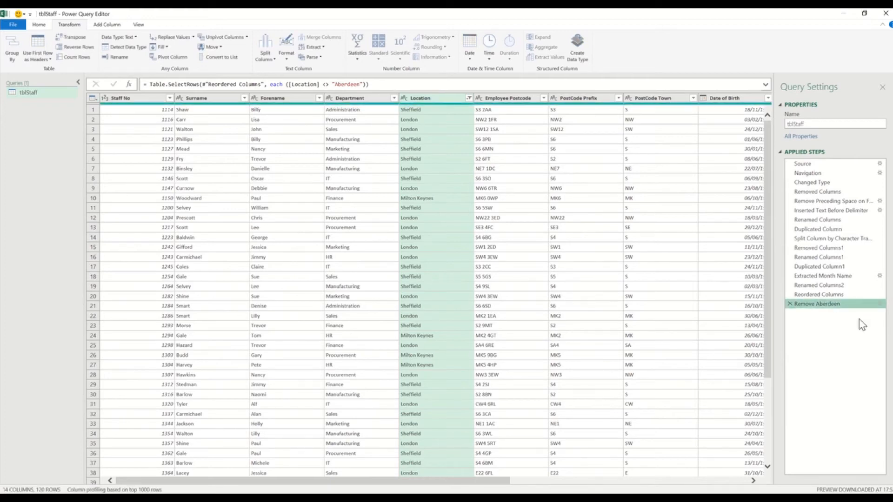
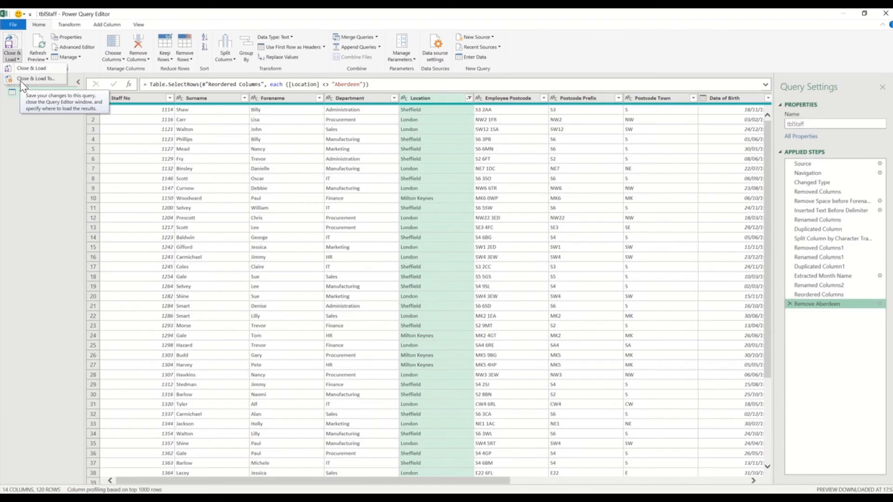
Load tblStaff as a table at $A$1 of the existing Staff List for Analysis sheet.
{"action": "left_click", "coordinate": [21, 80]}
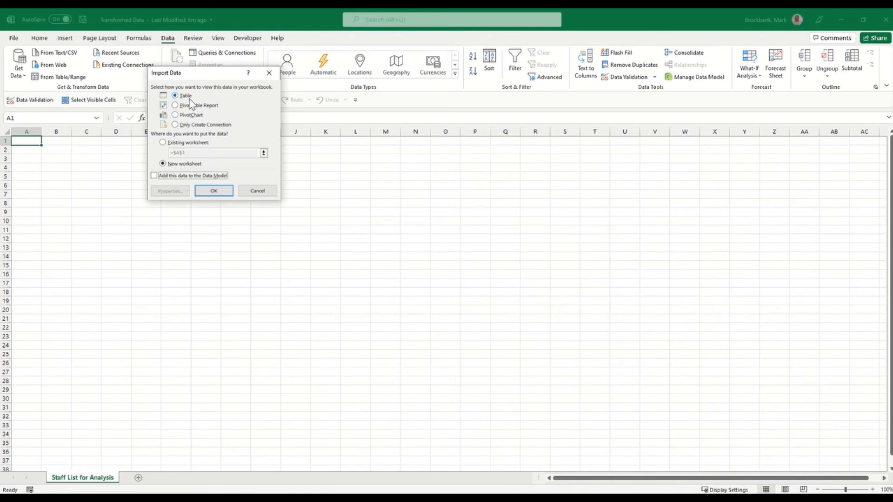
{"action": "left_click", "coordinate": [162, 142]}
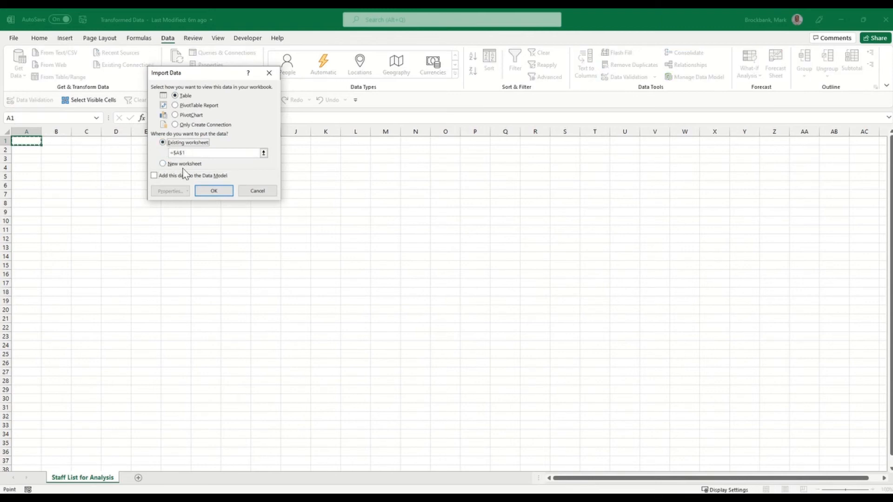
{"action": "left_click", "coordinate": [209, 190]}
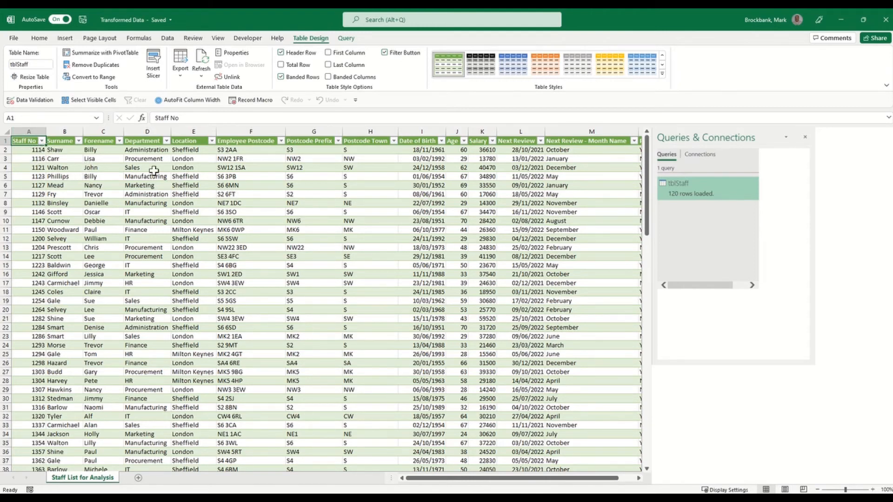
{"action": "left_click", "coordinate": [97, 149]}
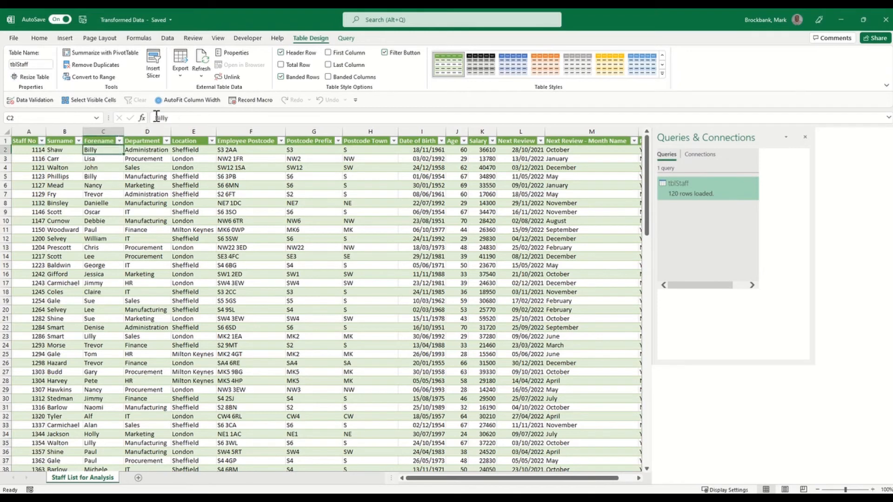
{"action": "left_click", "coordinate": [156, 118]}
{"action": "left_click", "coordinate": [234, 169]}
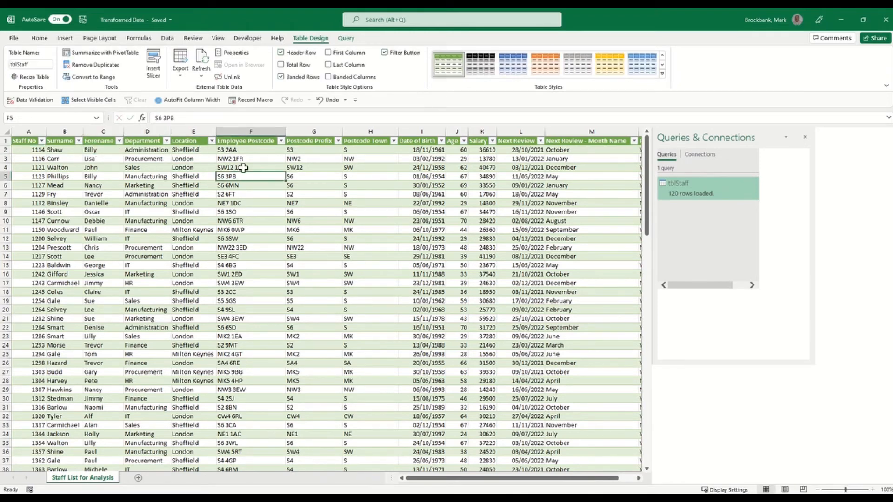
{"action": "left_click", "coordinate": [309, 131]}
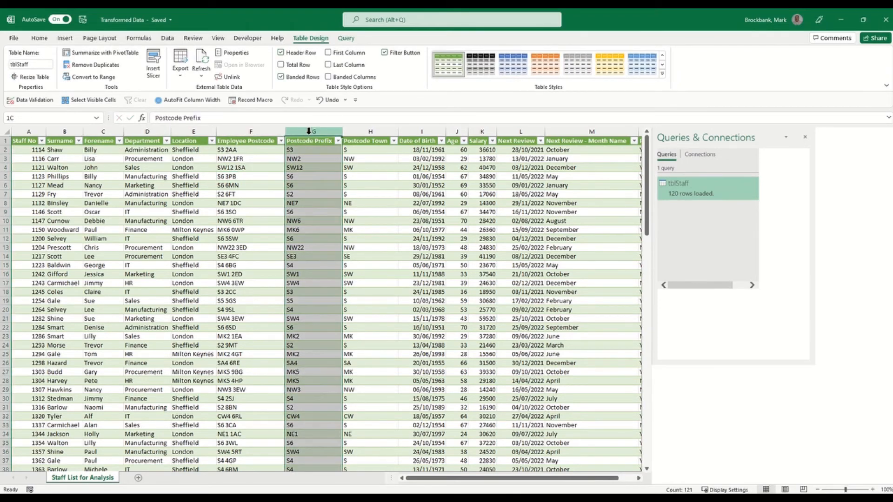
{"action": "left_click", "coordinate": [355, 132]}
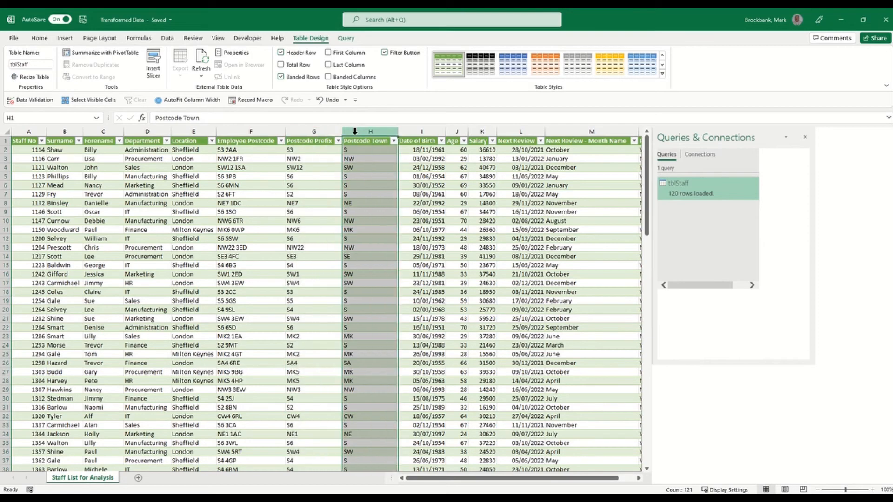
{"action": "left_click", "coordinate": [573, 132]}
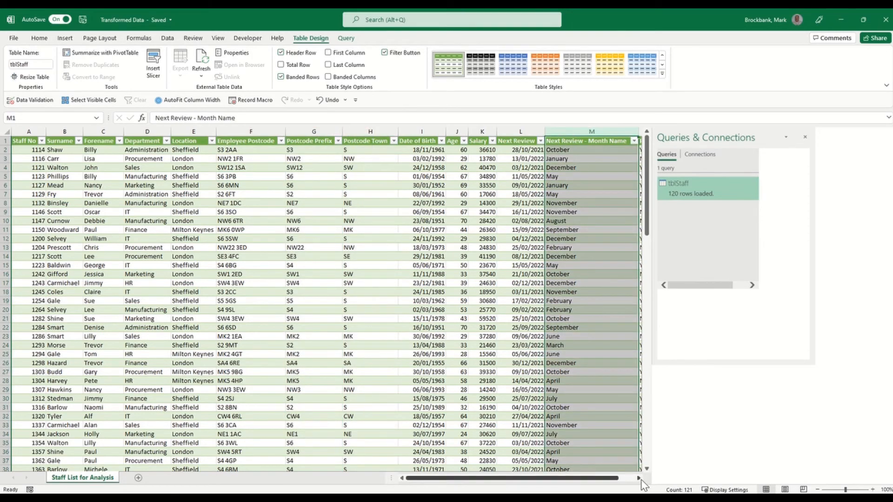
{"action": "scroll", "coordinate": [641, 479], "scroll_direction": "right", "scroll_amount": 3}
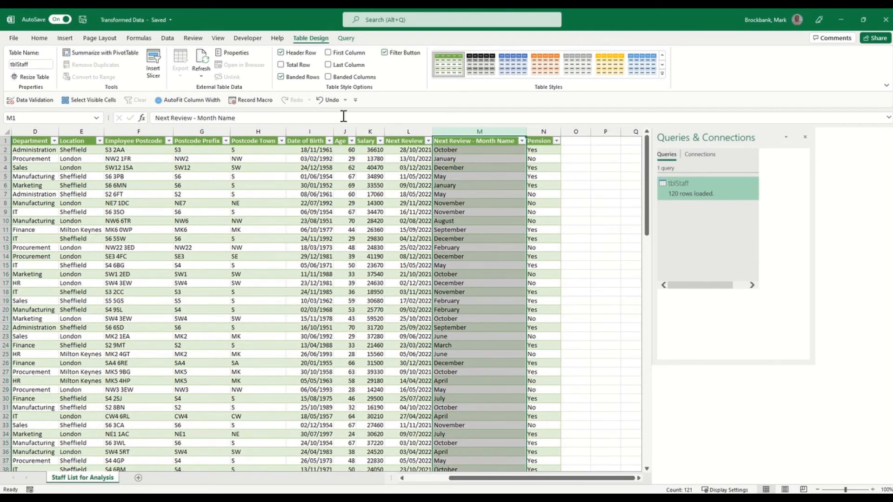
{"action": "left_click", "coordinate": [426, 486]}
{"action": "left_click", "coordinate": [150, 292]}
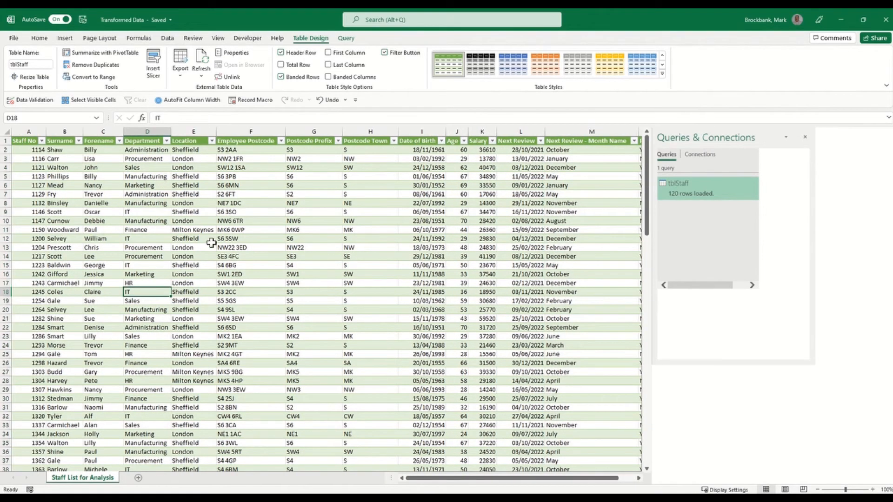
{"action": "scroll", "coordinate": [209, 244], "scroll_direction": "down", "scroll_amount": 20}
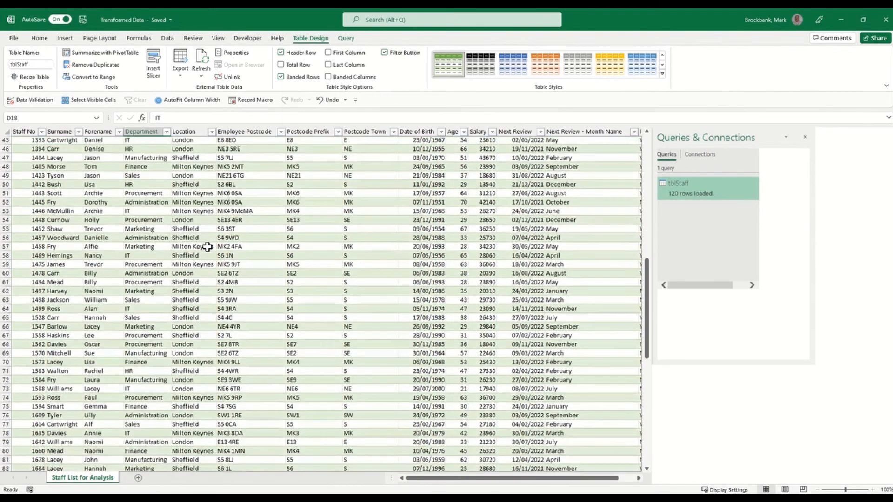
{"action": "scroll", "coordinate": [207, 247], "scroll_direction": "up", "scroll_amount": 20}
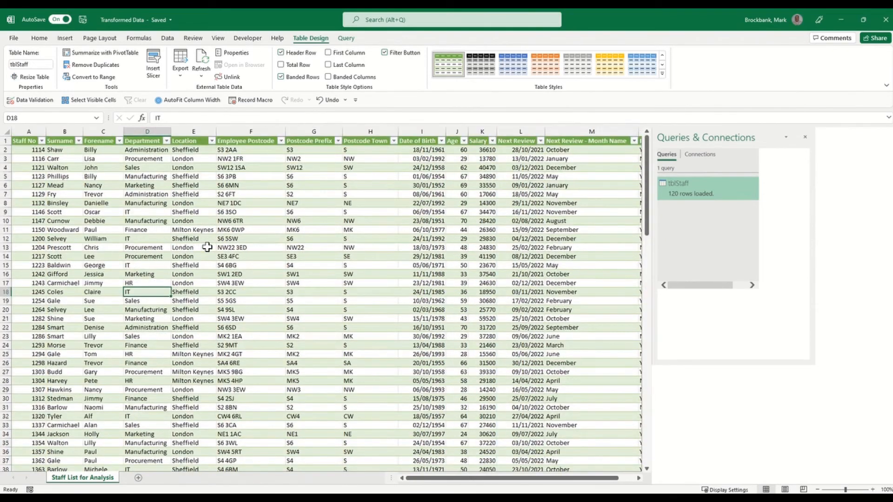
{"action": "left_click", "coordinate": [207, 175]}
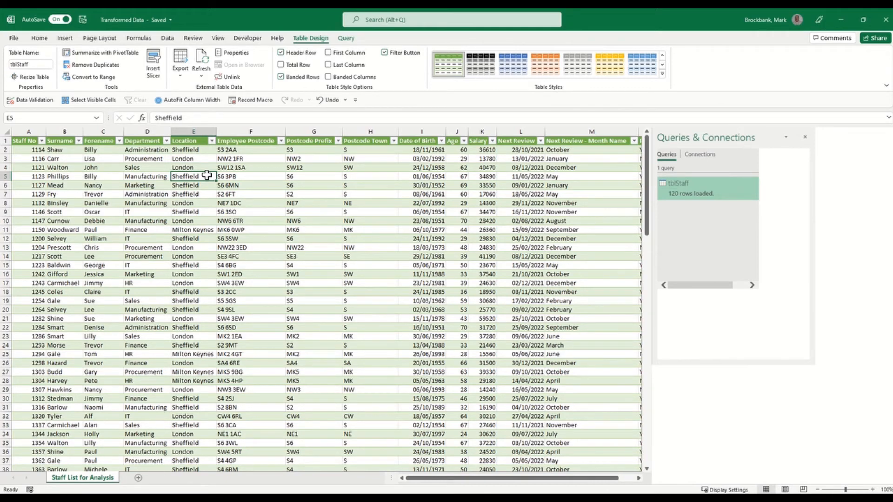
Create a PivotTable on a new sheet with Postcode Town as rows and Staff No as values.
{"action": "left_click", "coordinate": [106, 54]}
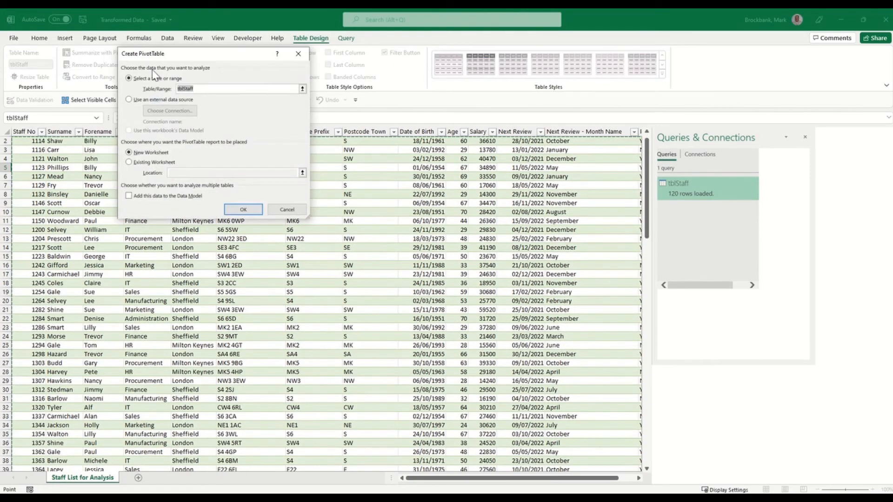
{"action": "left_click", "coordinate": [244, 208]}
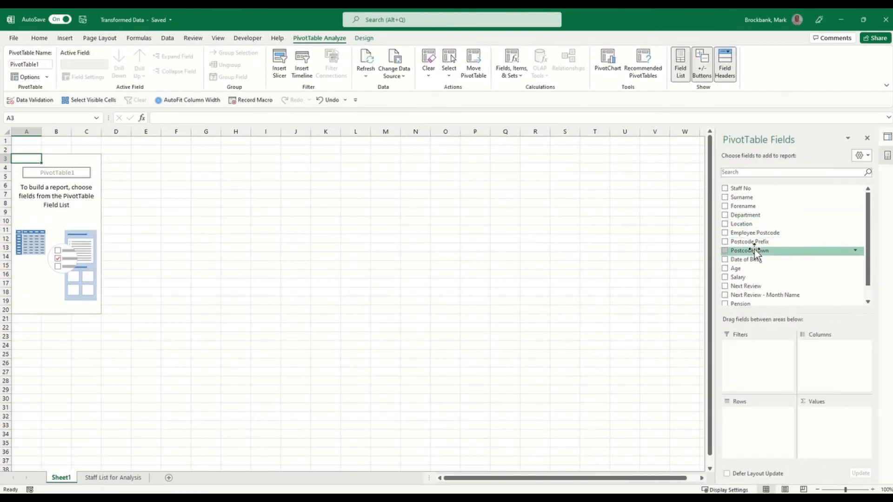
{"action": "left_click_drag", "start_coordinate": [757, 253], "coordinate": [751, 424]}
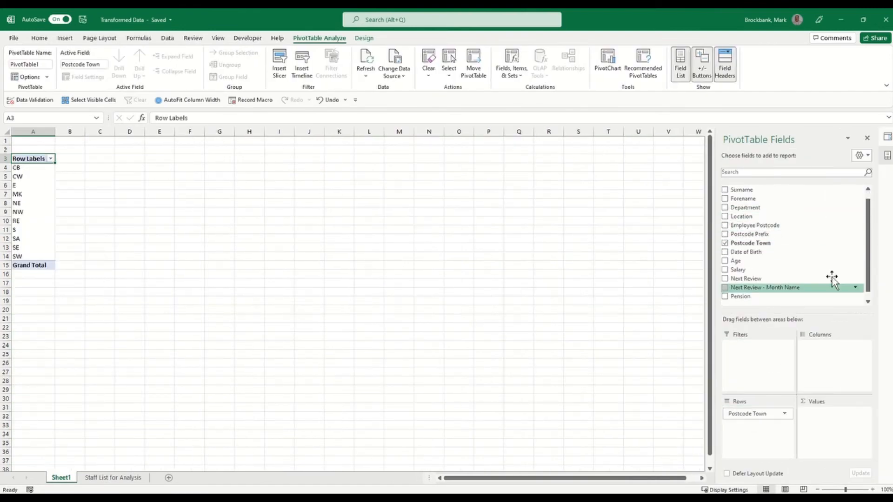
{"action": "scroll", "coordinate": [867, 239], "scroll_direction": "up", "scroll_amount": 1}
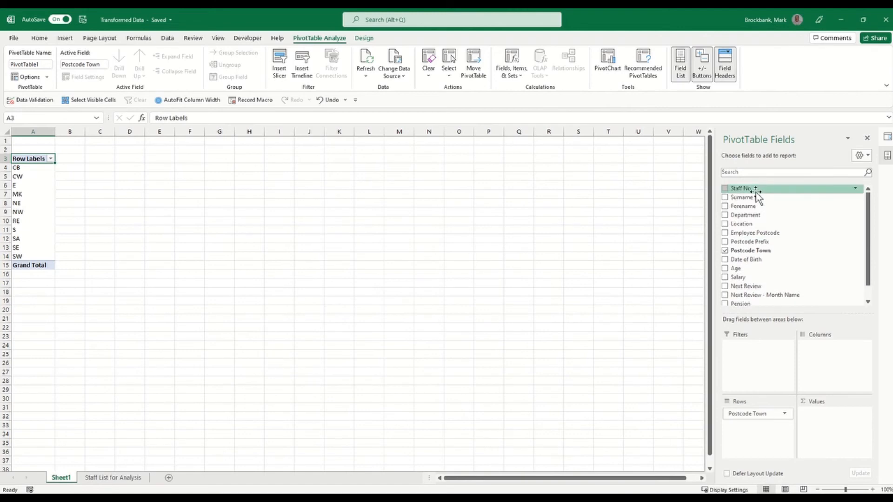
{"action": "left_click_drag", "start_coordinate": [756, 189], "coordinate": [827, 421]}
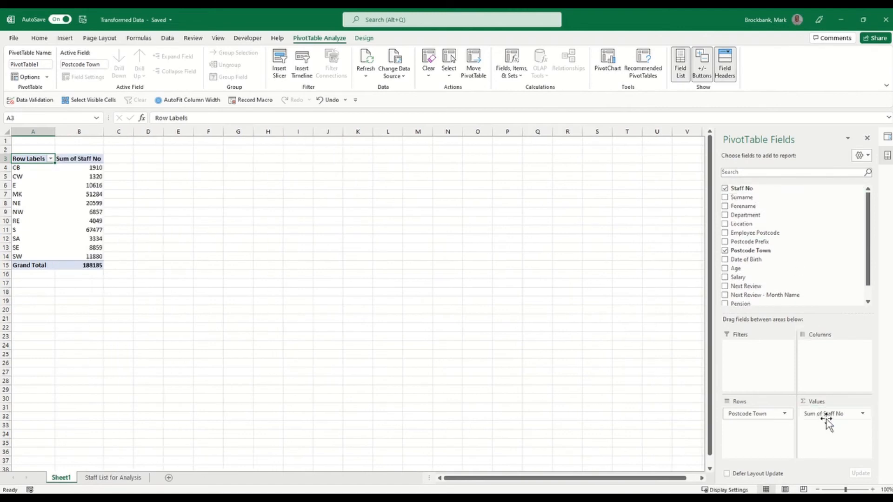
Change Staff No to Count, totalling 120, and go back to the Staff List for Analysis sheet.
{"action": "left_click", "coordinate": [865, 416]}
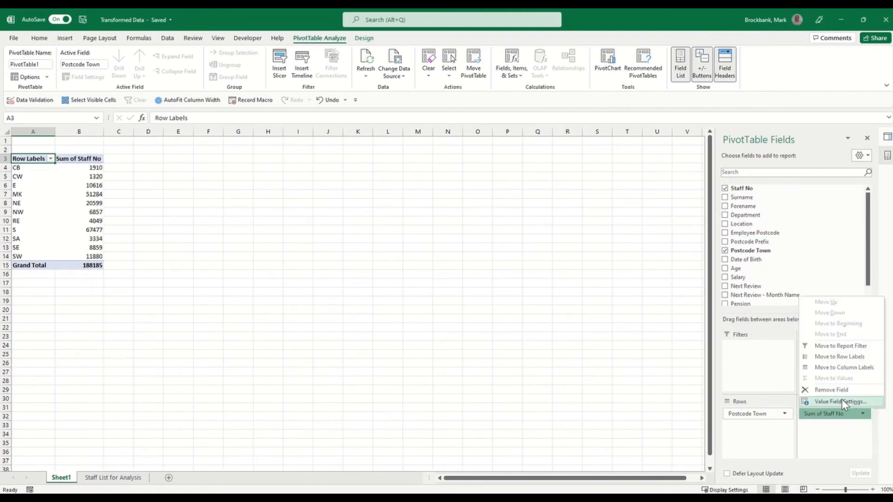
{"action": "left_click", "coordinate": [841, 399]}
{"action": "left_click", "coordinate": [142, 150]}
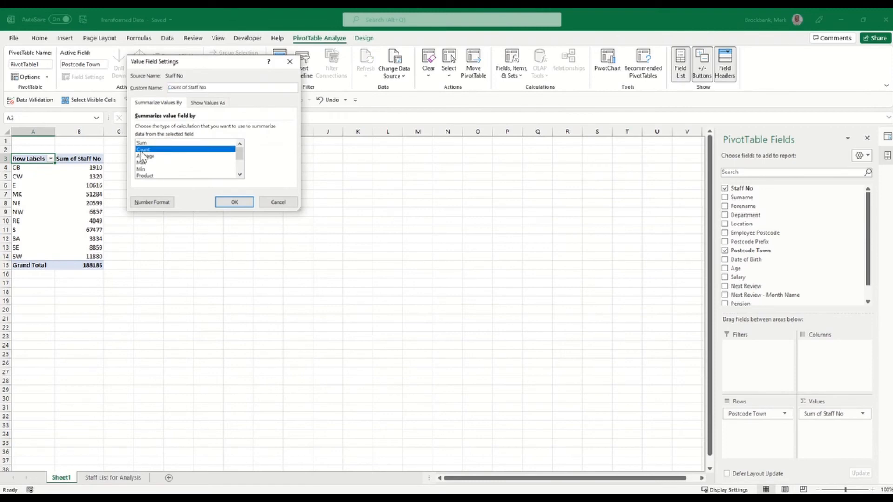
{"action": "left_click", "coordinate": [236, 203]}
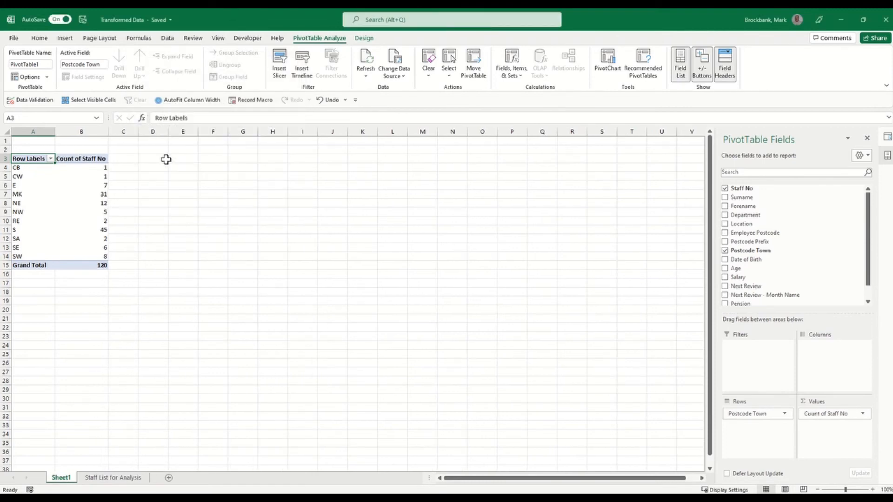
{"action": "left_click", "coordinate": [113, 477]}
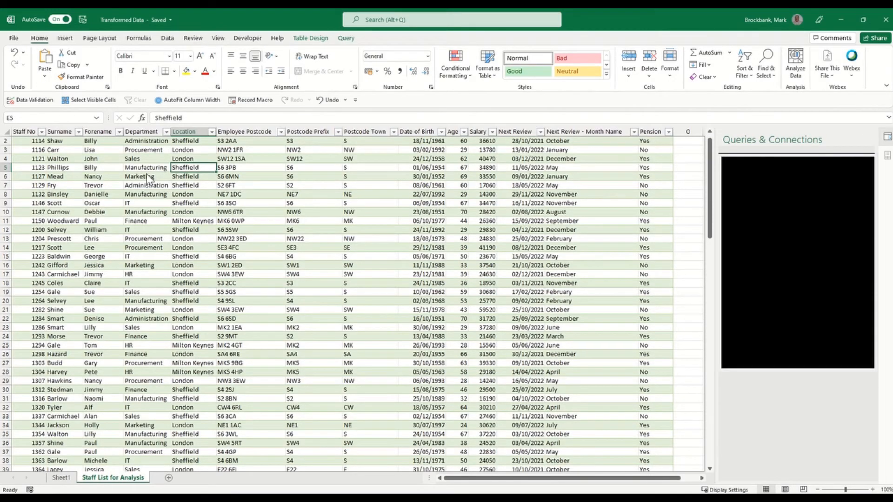
Create a new-sheet PivotTable from tblStaff with Next Review - Month Name rows and Staff No values.
{"action": "key", "text": "super+shift+q"}
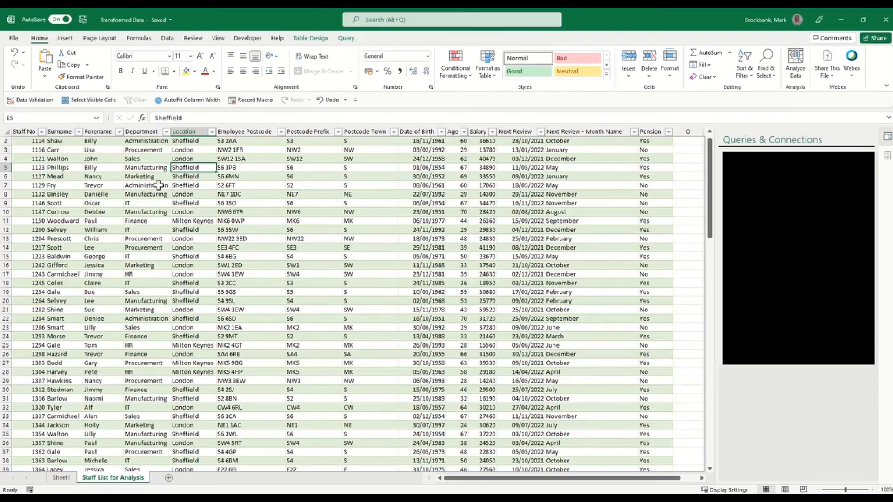
{"action": "left_click", "coordinate": [159, 185]}
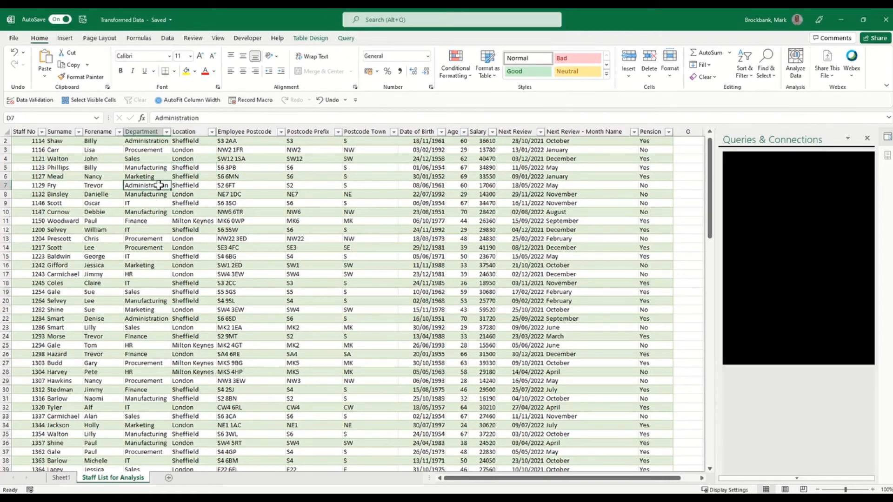
{"action": "left_click", "coordinate": [65, 39]}
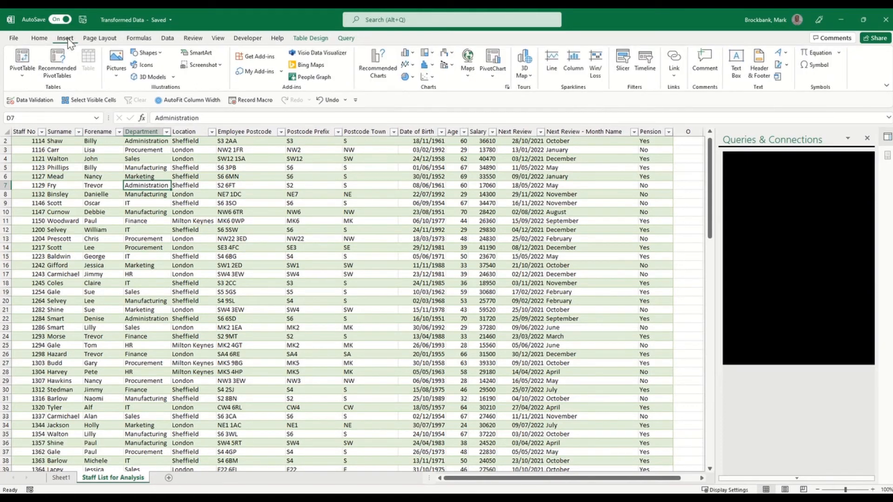
{"action": "left_click", "coordinate": [34, 64]}
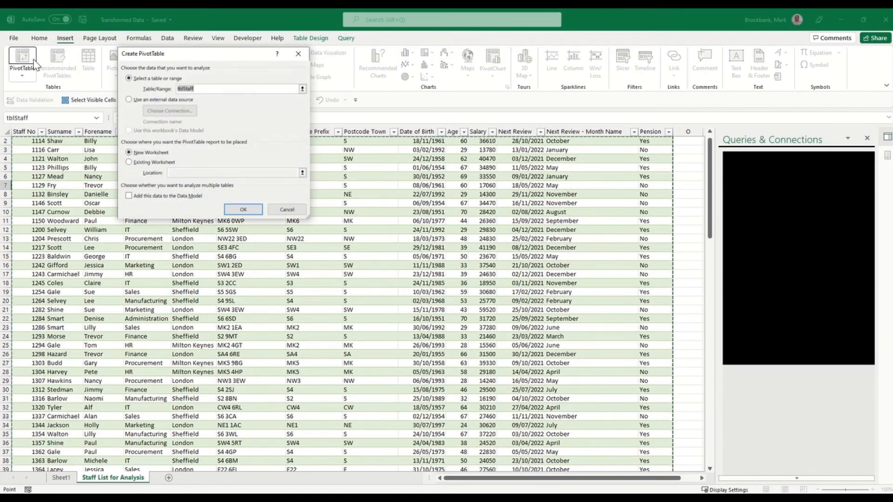
{"action": "left_click", "coordinate": [243, 210]}
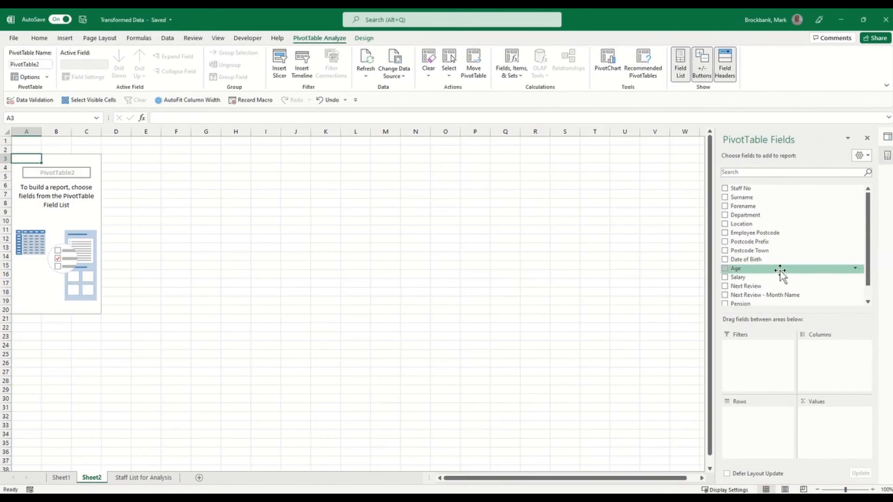
{"action": "left_click_drag", "start_coordinate": [772, 297], "coordinate": [763, 426]}
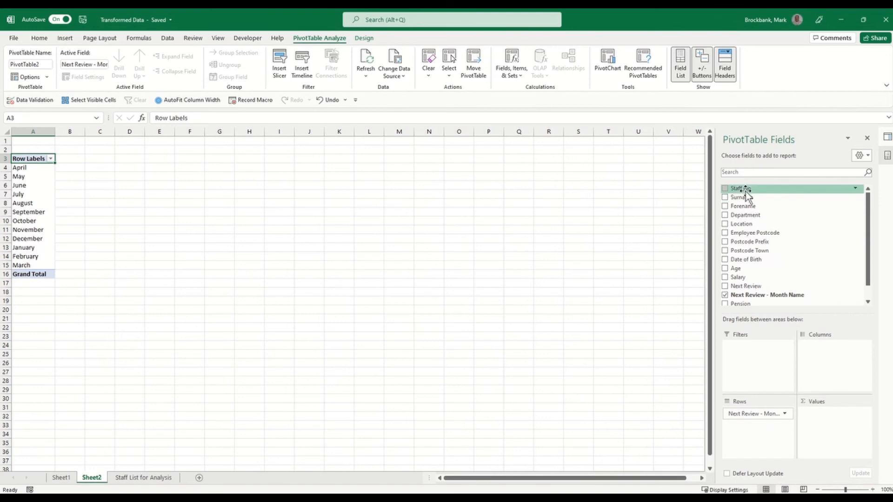
{"action": "left_click_drag", "start_coordinate": [740, 188], "coordinate": [844, 426]}
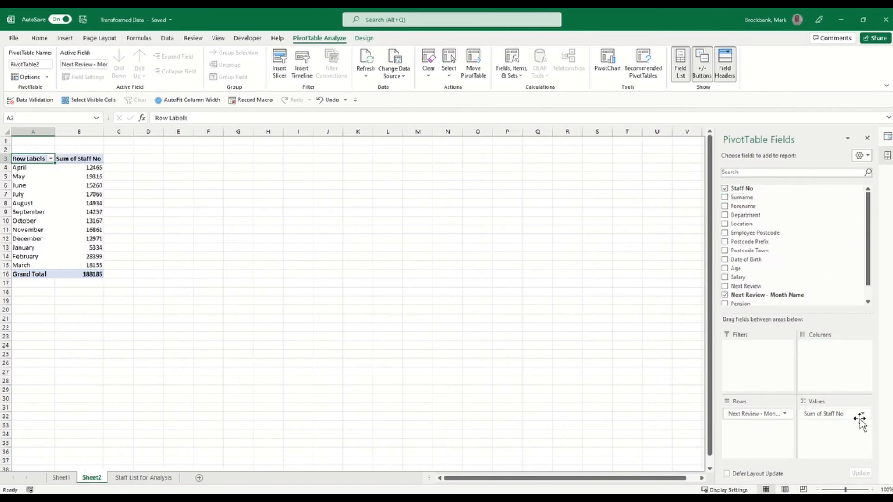
Count Staff No instead of summing it, and add Location as the column field.
{"action": "left_click", "coordinate": [863, 414]}
{"action": "left_click", "coordinate": [856, 403]}
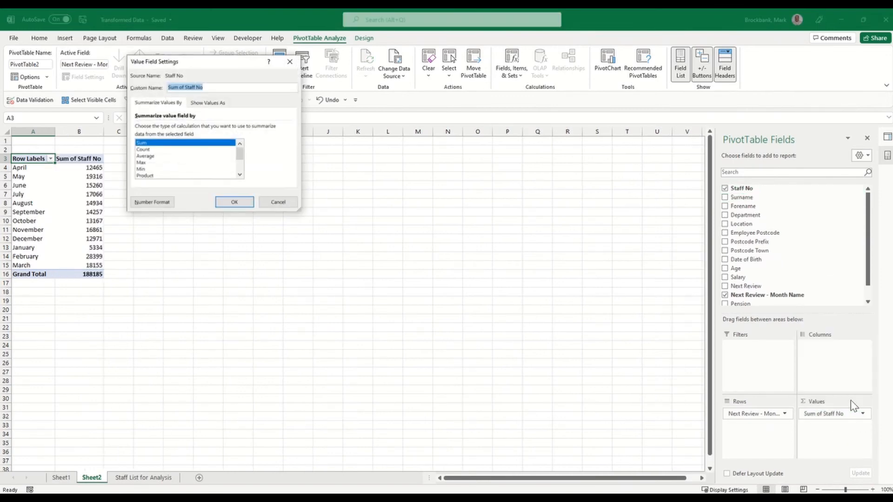
{"action": "left_click", "coordinate": [144, 149]}
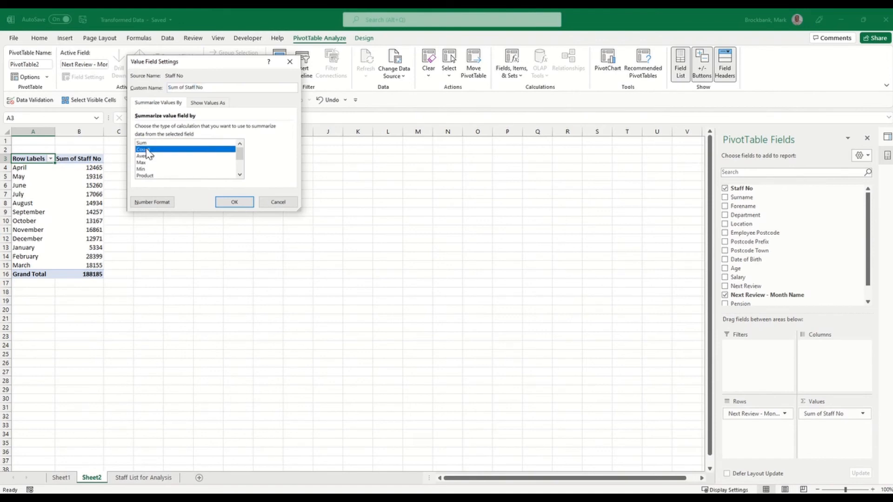
{"action": "left_click", "coordinate": [234, 202]}
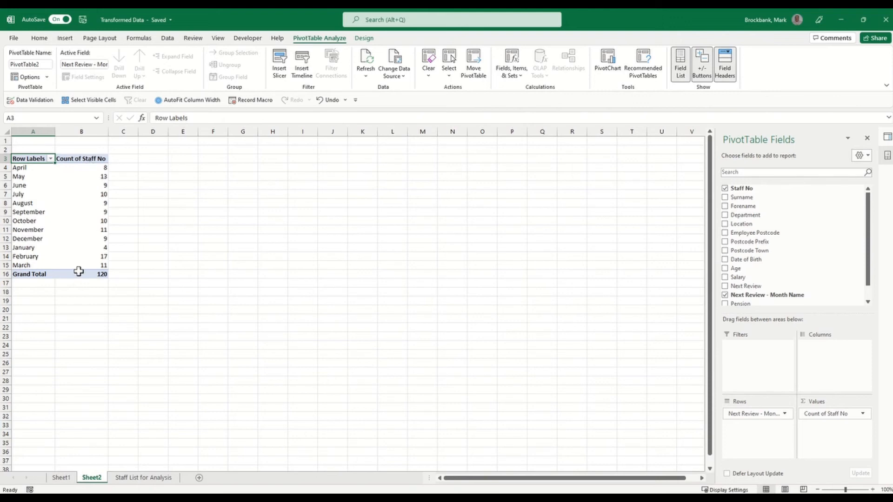
{"action": "mouse_move", "coordinate": [93, 269]}
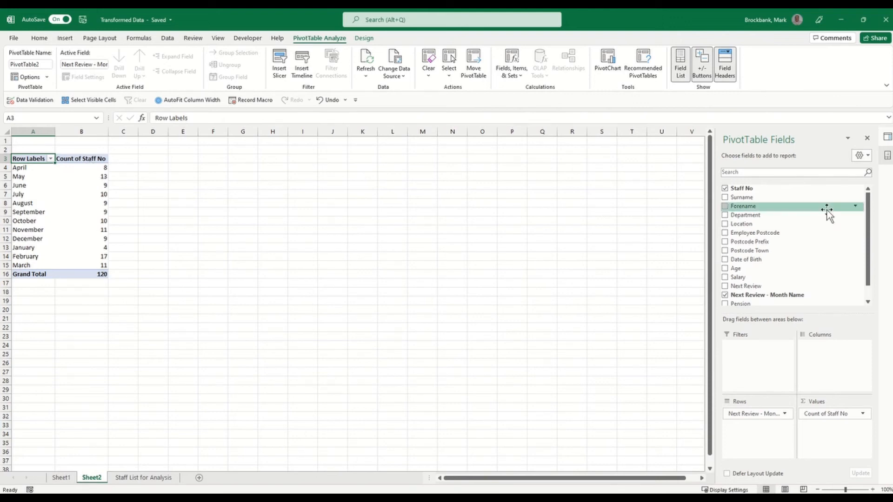
{"action": "left_click_drag", "start_coordinate": [767, 226], "coordinate": [827, 372]}
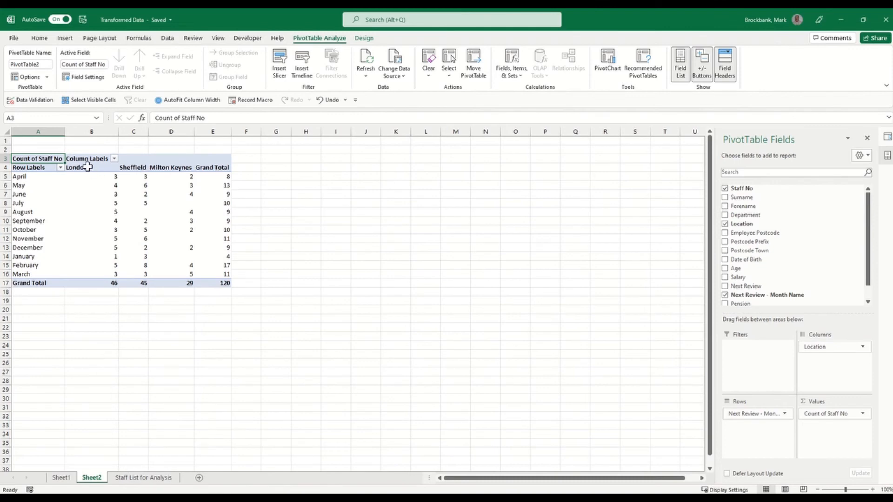
Add Location columns to the Sheet1 Postcode Town PivotTable (London 46, Sheffield 45, Milton Keynes 29).
{"action": "left_click", "coordinate": [61, 478]}
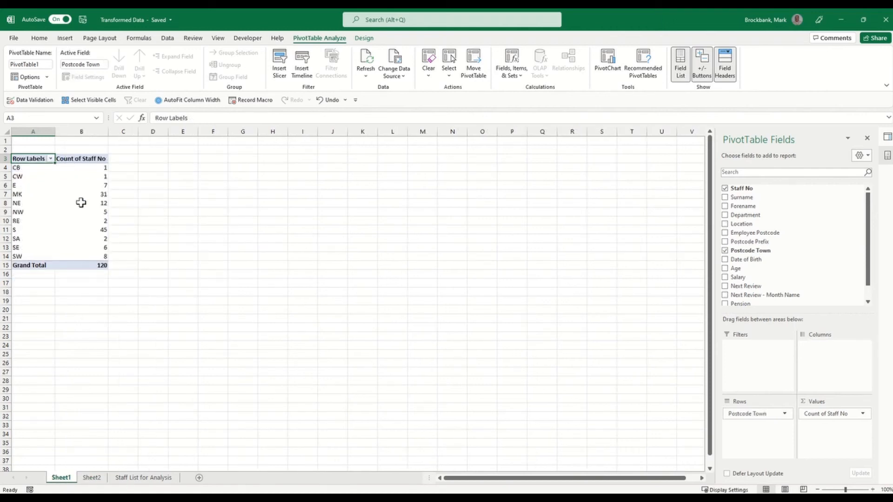
{"action": "left_click_drag", "start_coordinate": [752, 225], "coordinate": [831, 353]}
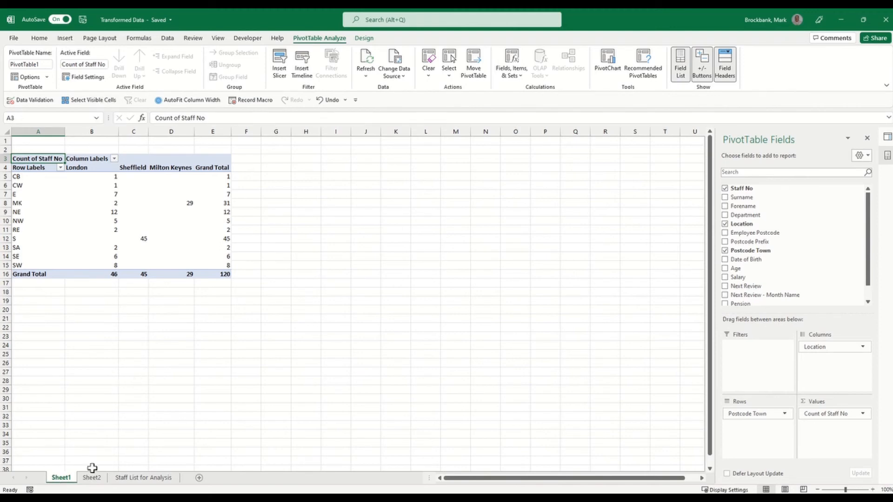
{"action": "left_click", "coordinate": [153, 478]}
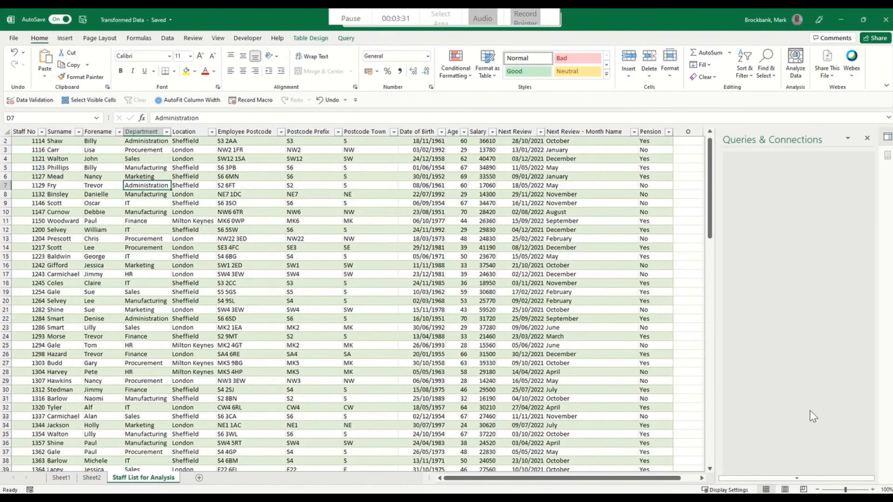
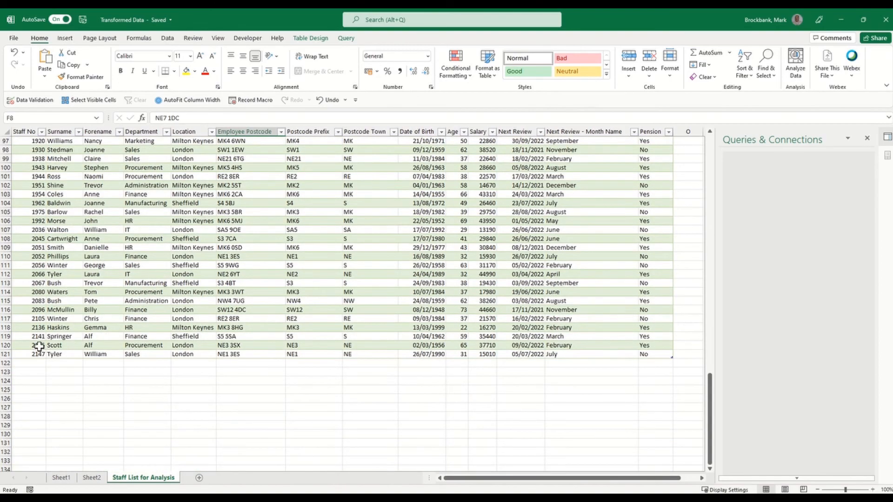
Scroll back up to the top of the loaded Staff List for Analysis table.
{"action": "scroll", "coordinate": [63, 303], "scroll_direction": "up", "scroll_amount": 14}
{"action": "scroll", "coordinate": [63, 302], "scroll_direction": "up", "scroll_amount": 18}
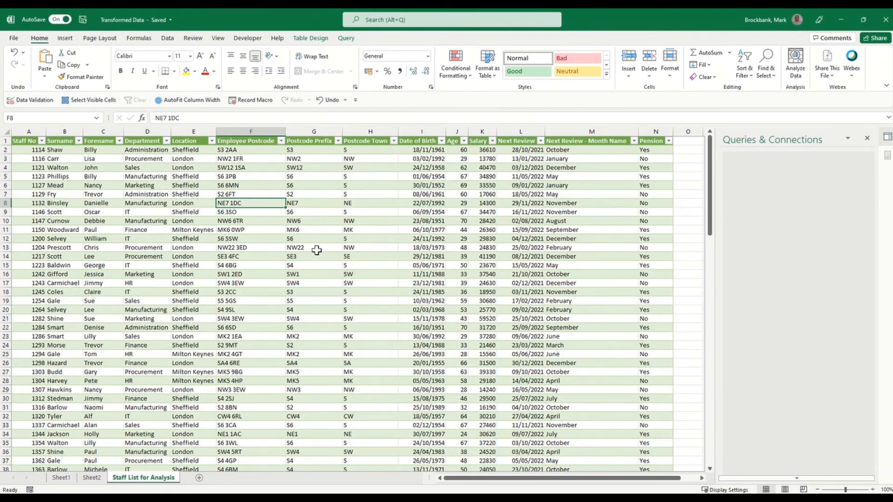
Open the Raw Data workbook from the Recent files list.
{"action": "left_click", "coordinate": [14, 38]}
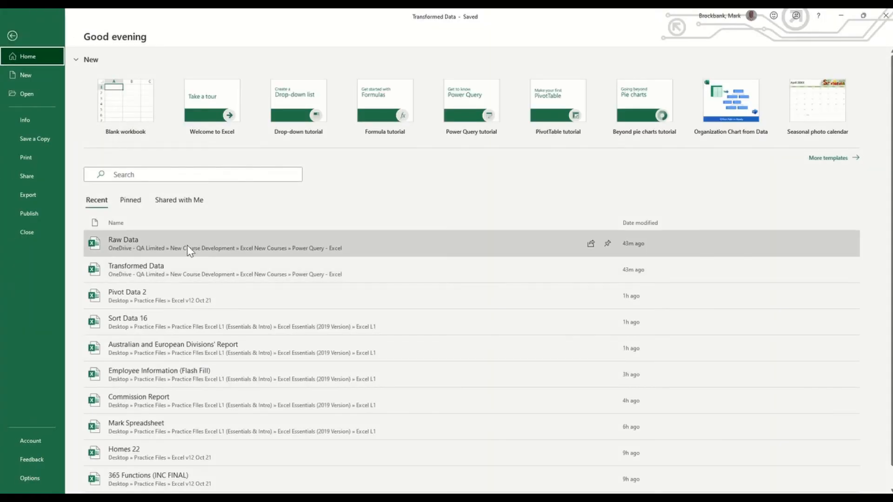
{"action": "left_click", "coordinate": [188, 245]}
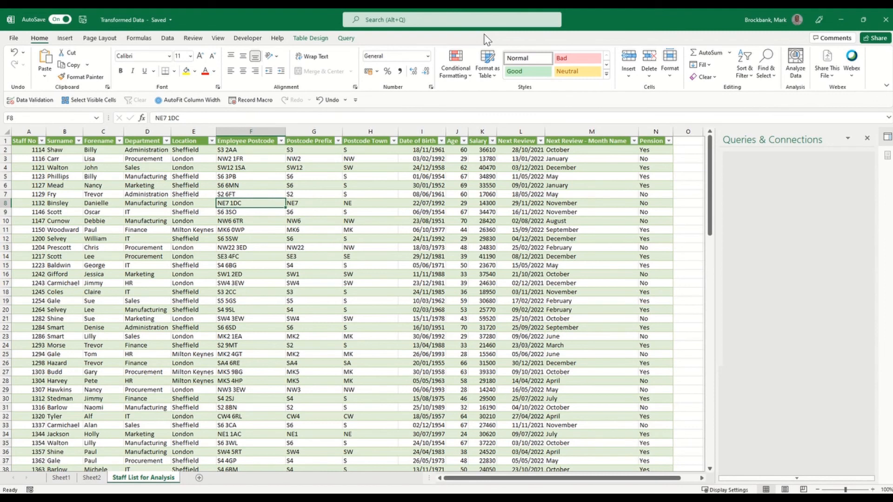
{"action": "mouse_move", "coordinate": [535, 9]}
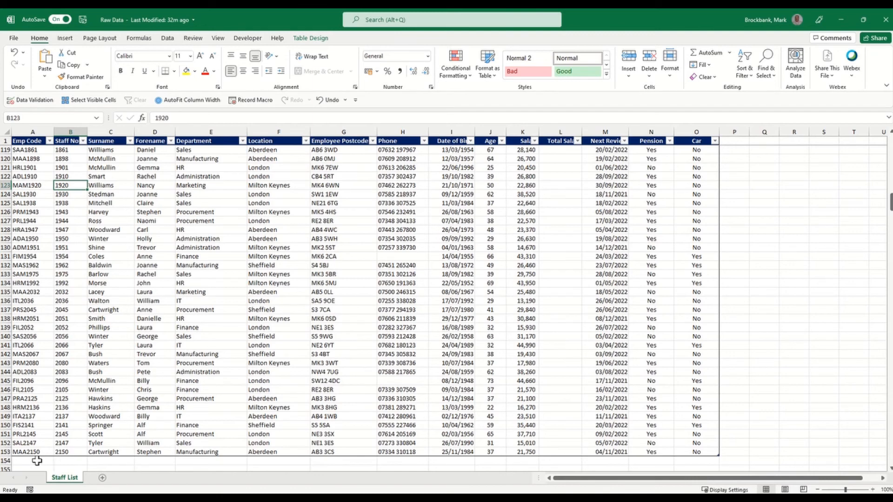
Start row 154 with staff number 3000, the employee's surname and forename, Training, Manchester and a Manchester postcode.
{"action": "left_click", "coordinate": [60, 461]}
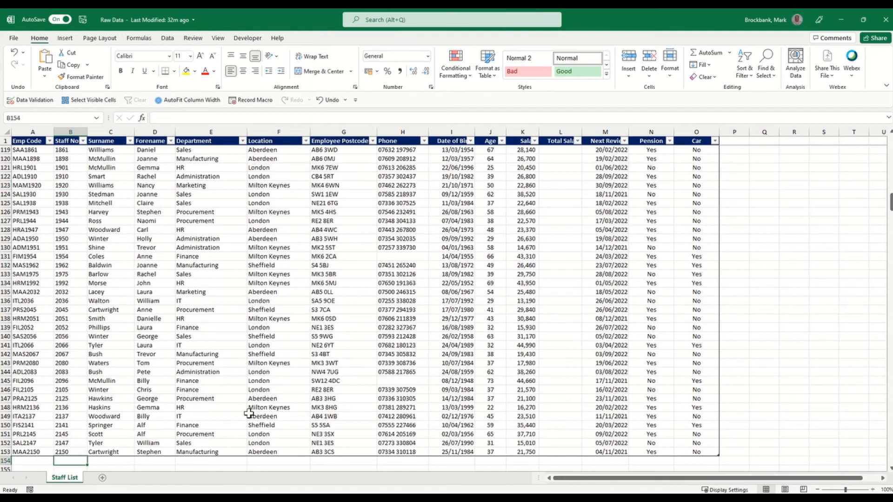
{"action": "type", "text": "3000"}
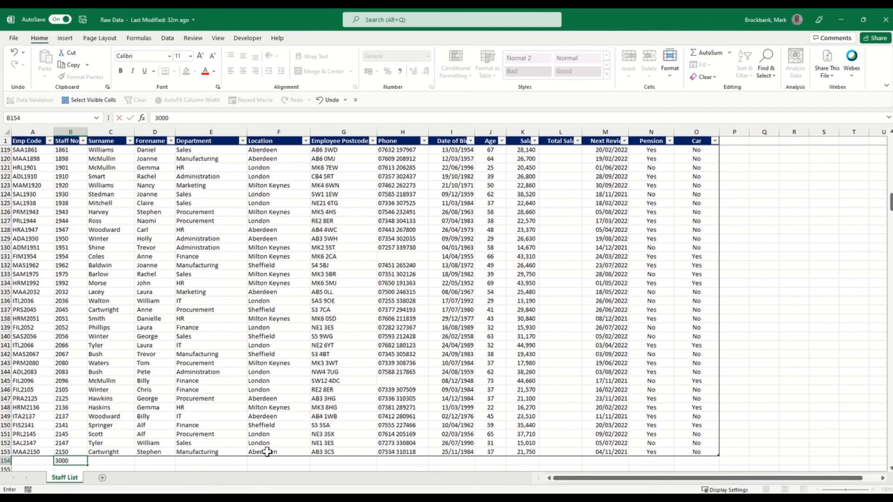
{"action": "key", "text": "Tab"}
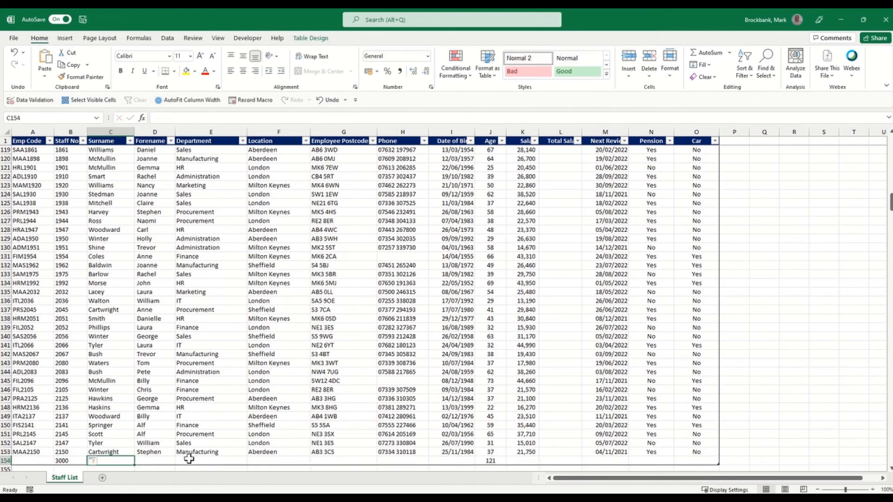
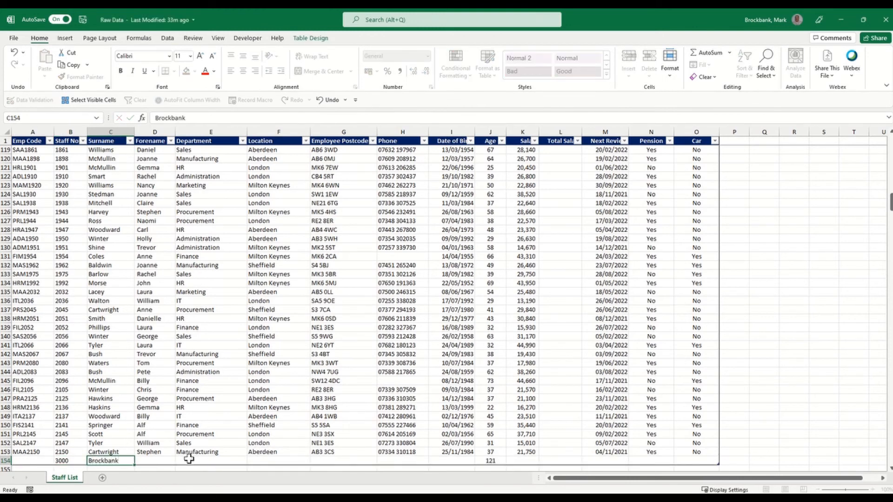
{"action": "key", "text": "Tab"}
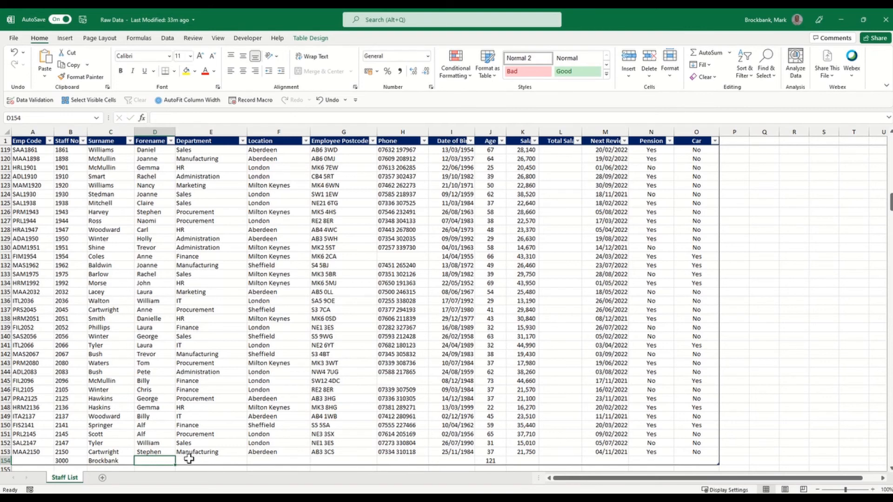
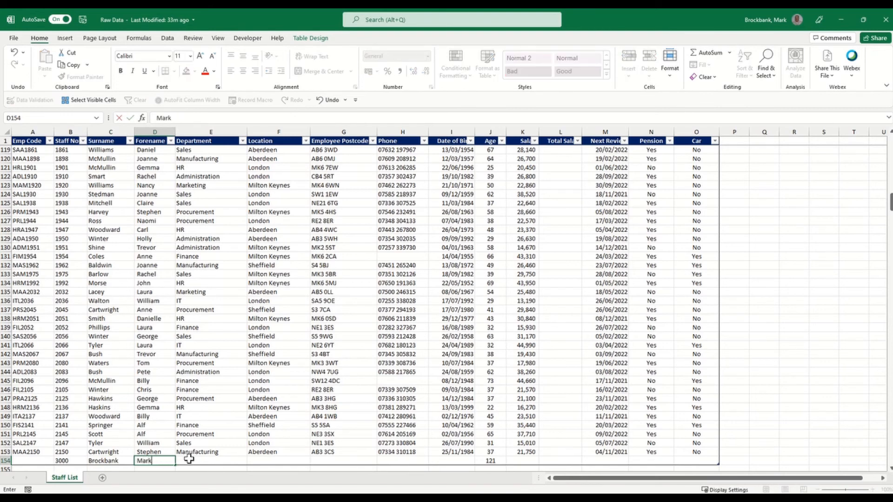
{"action": "key", "text": "Tab"}
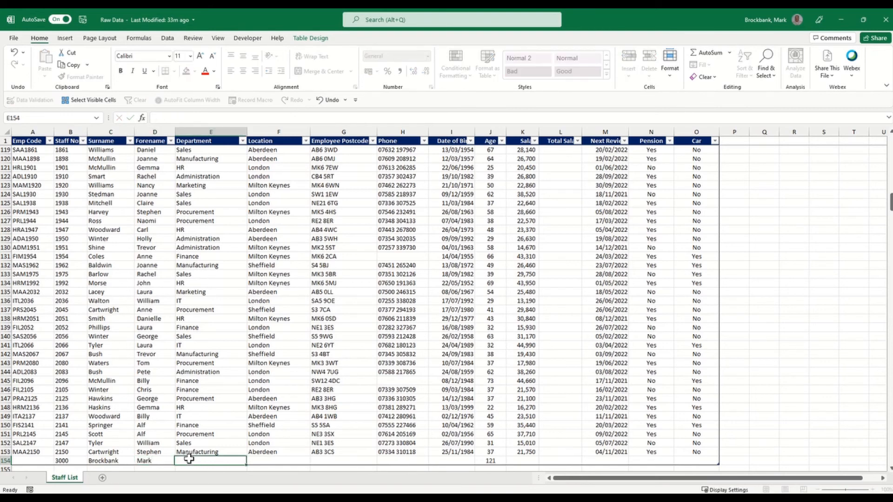
{"action": "type", "text": "Training"}
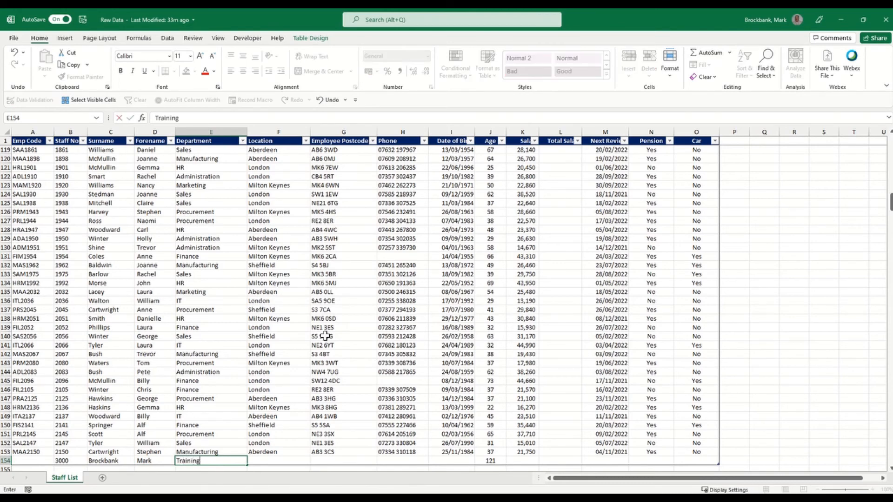
{"action": "key", "text": "Tab"}
{"action": "type", "text": "Manchester"}
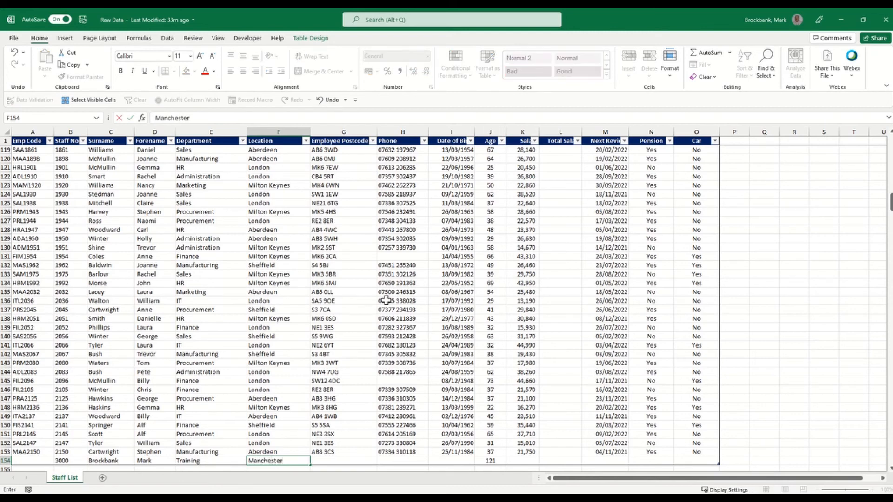
{"action": "key", "text": "Tab"}
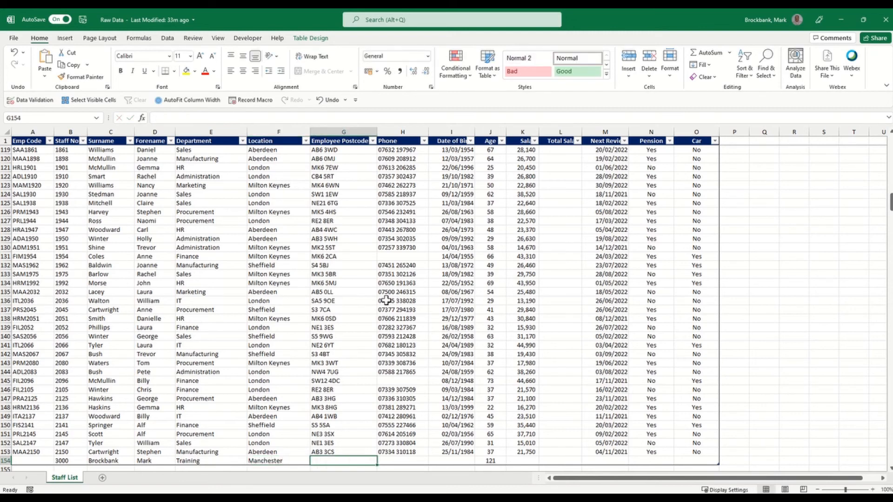
{"action": "type", "text": "M1 1"}
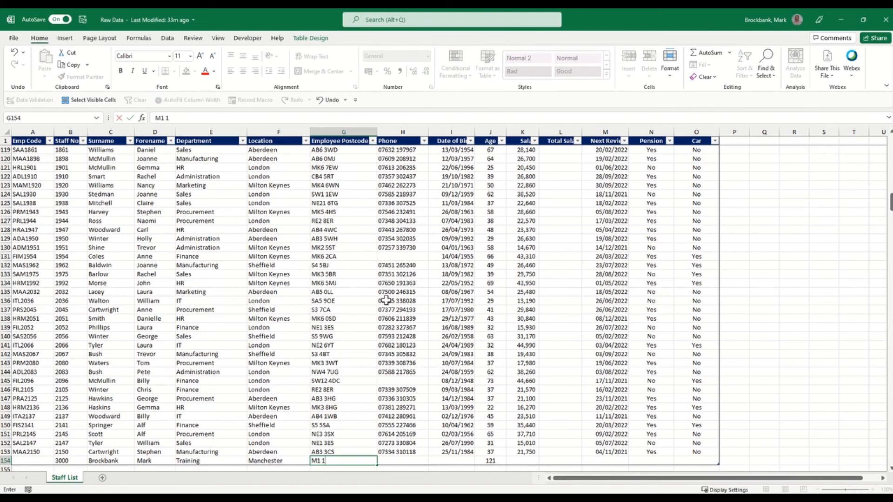
{"action": "key", "text": "Tab"}
{"action": "key", "text": "Tab"}
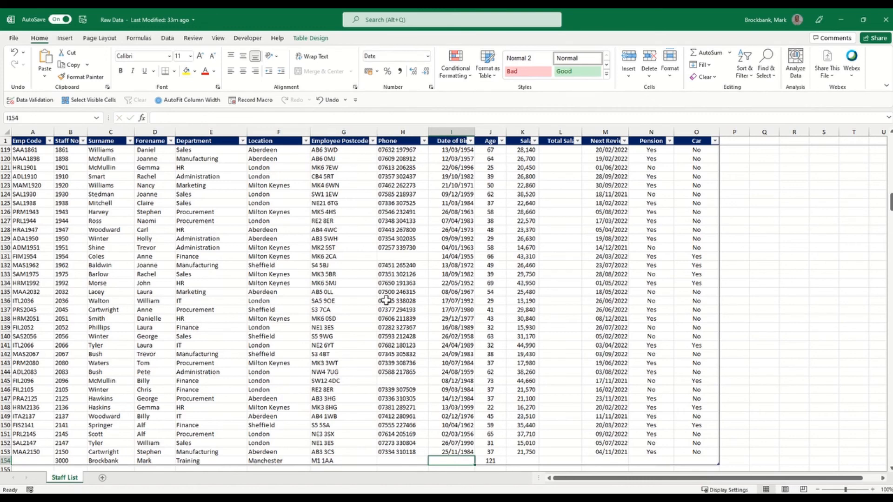
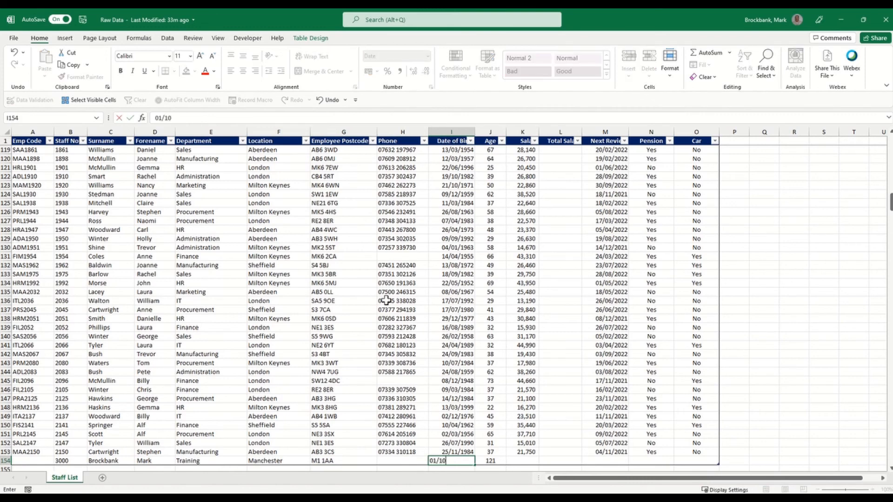
Finish row 154 with a date of birth, 100,000 salary, 21/12/2021 next review, pension Yes, car No.
{"action": "key", "text": "Tab"}
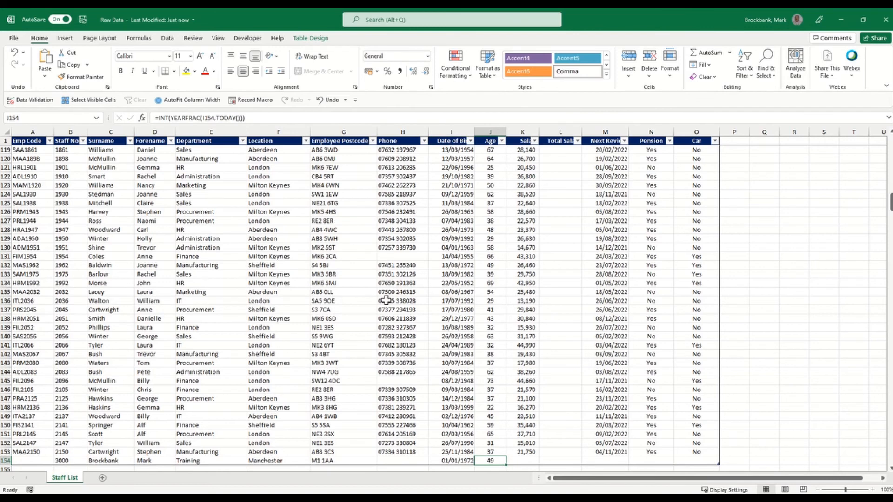
{"action": "key", "text": "Tab"}
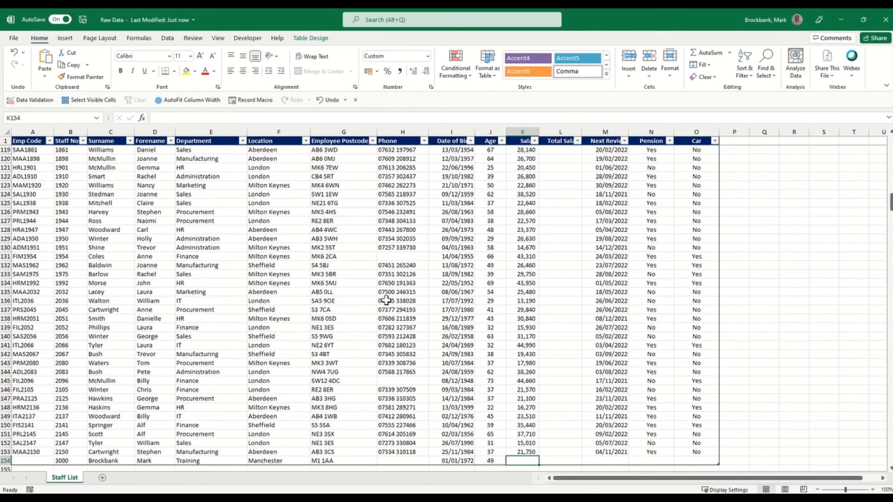
{"action": "type", "text": "10"}
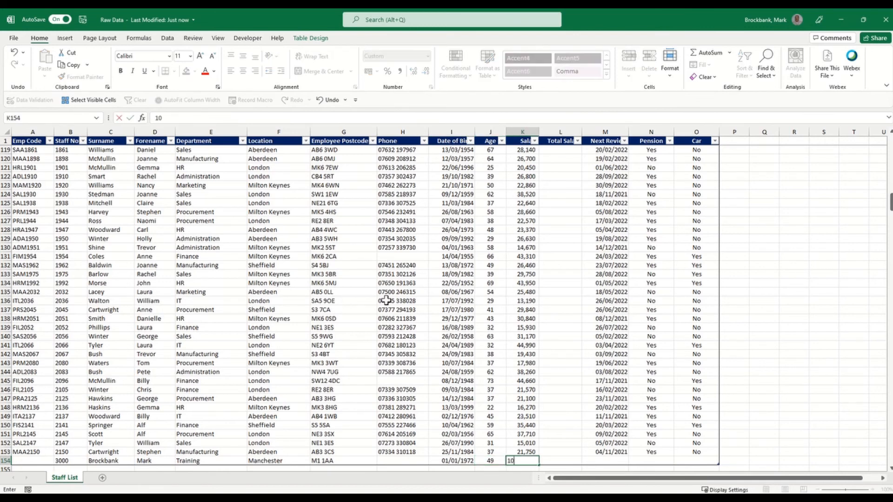
{"action": "type", "text": "0,000000"}
{"action": "key", "text": "Tab"}
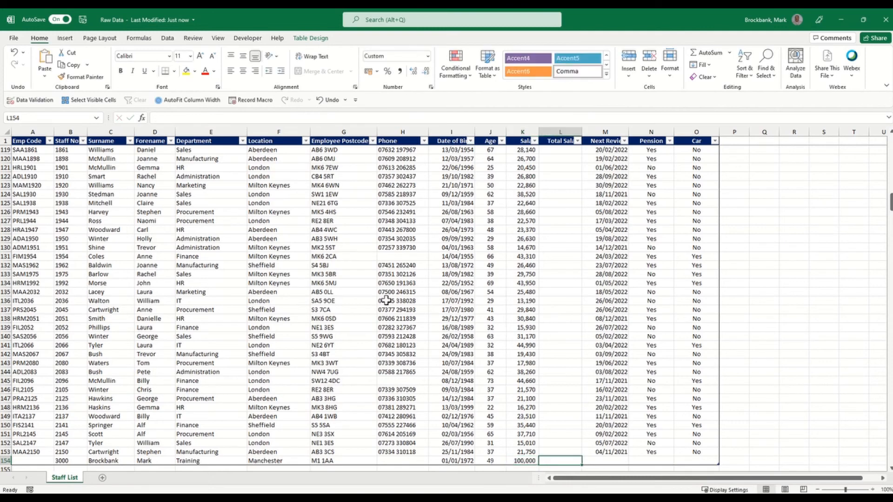
{"action": "key", "text": "Tab"}
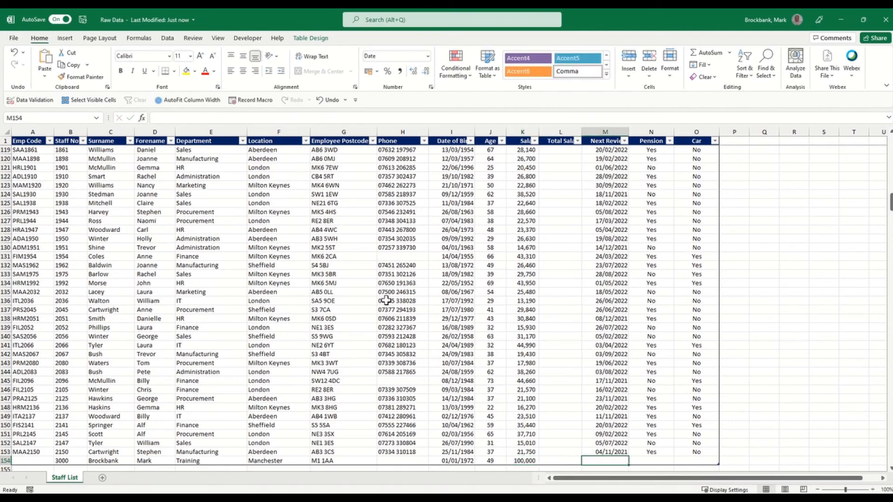
{"action": "type", "text": "21/12/2021"}
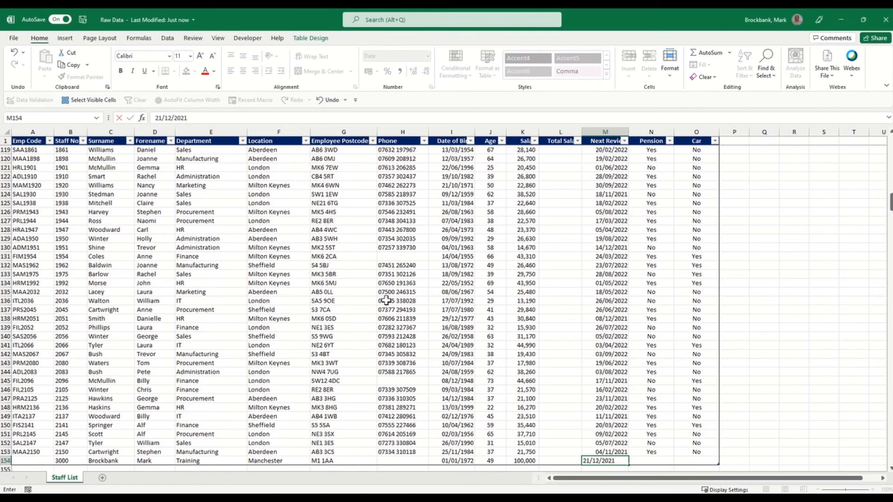
{"action": "key", "text": "Tab"}
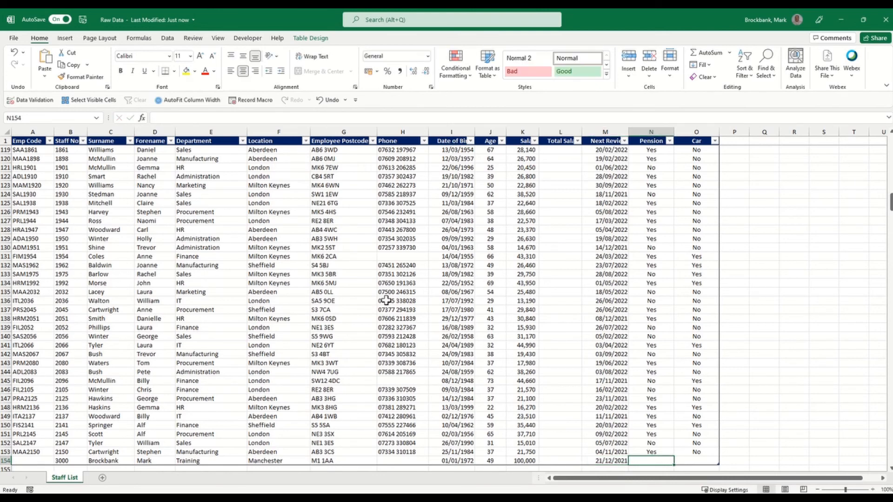
{"action": "type", "text": "Yes"}
{"action": "key", "text": "Tab"}
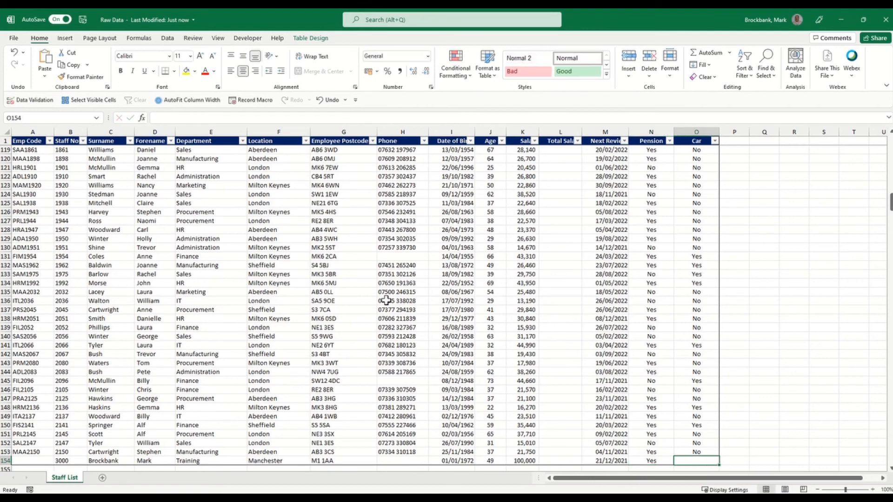
{"action": "type", "text": "No"}
{"action": "key", "text": "Return"}
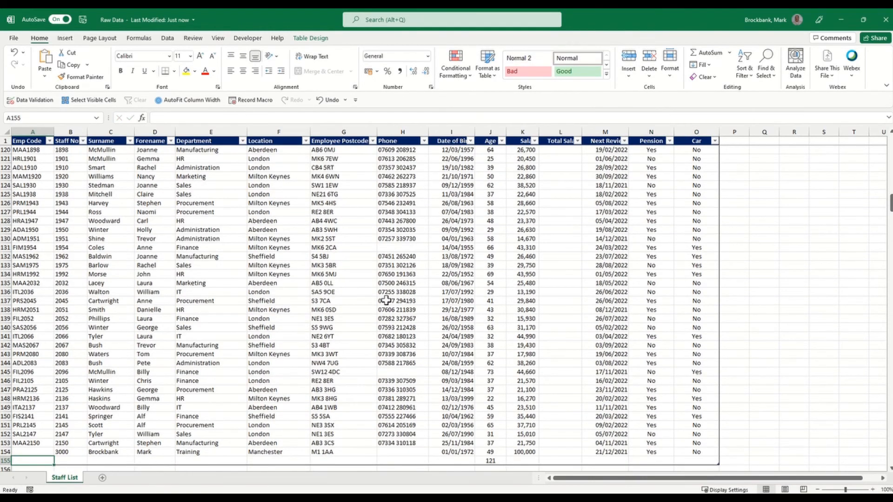
Give the new row the employee code TMA3000 in cell A154.
{"action": "key", "text": "Up"}
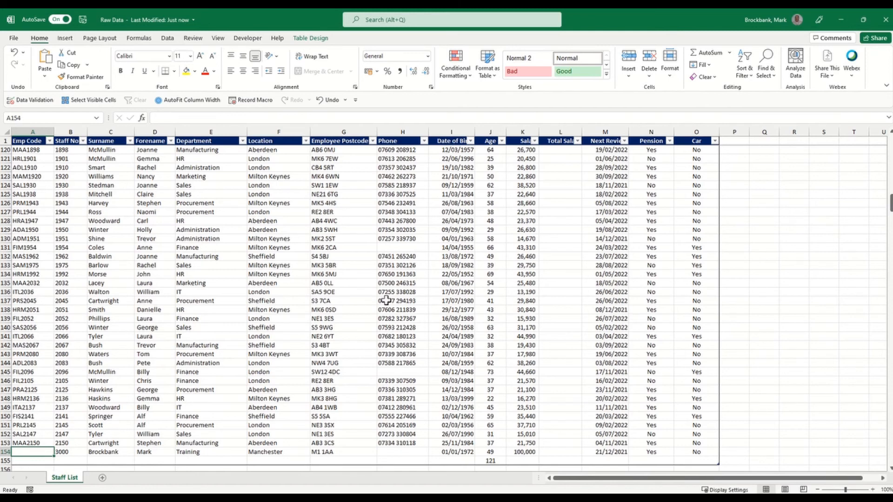
{"action": "type", "text": "T"}
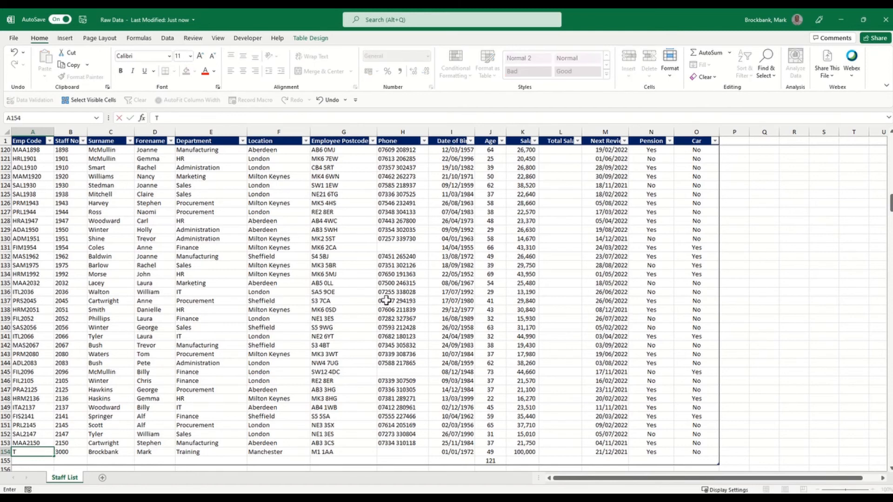
{"action": "type", "text": "MA3000"}
{"action": "left_click", "coordinate": [428, 319]}
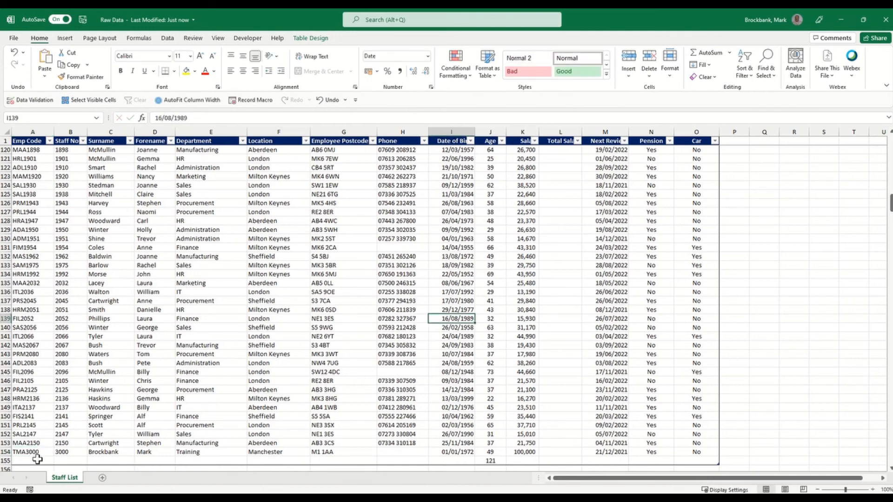
Delete the empty table row 155 and save the Raw Data workbook.
{"action": "left_click_drag", "start_coordinate": [33, 458], "coordinate": [693, 458]}
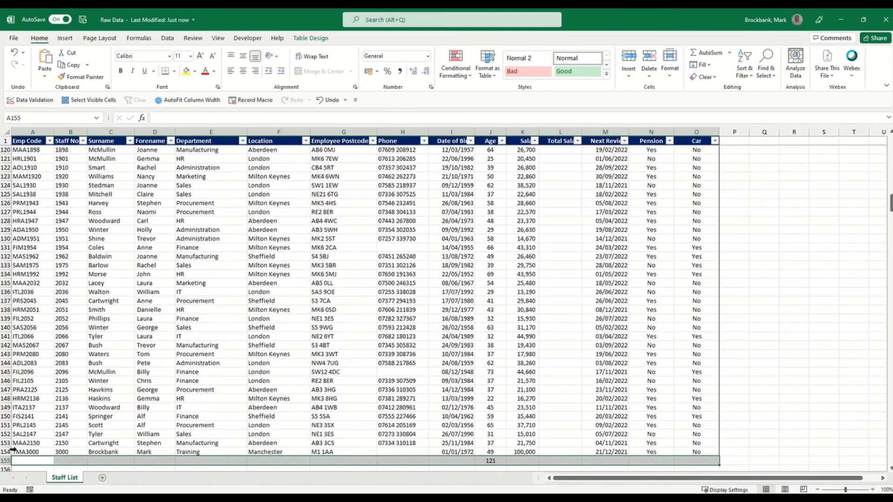
{"action": "right_click", "coordinate": [26, 460]}
{"action": "mouse_move", "coordinate": [73, 296]}
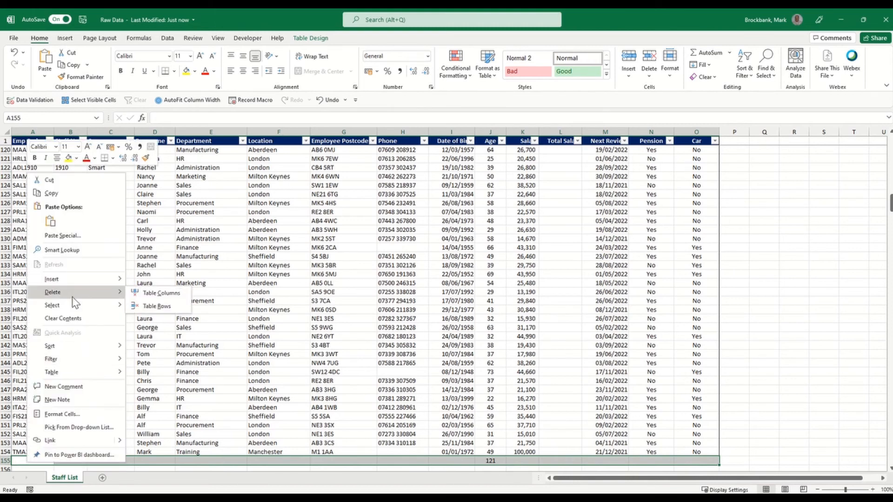
{"action": "left_click", "coordinate": [159, 306]}
{"action": "left_click", "coordinate": [312, 337]}
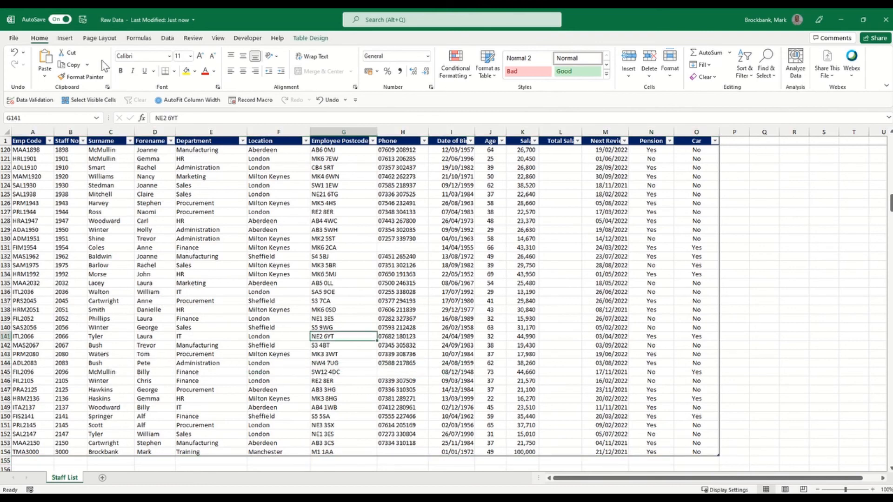
{"action": "left_click", "coordinate": [83, 20]}
Close Raw Data and check the staff table plus the Sheet1 and Sheet2 PivotTables, still totalling 120.
{"action": "left_click", "coordinate": [884, 23]}
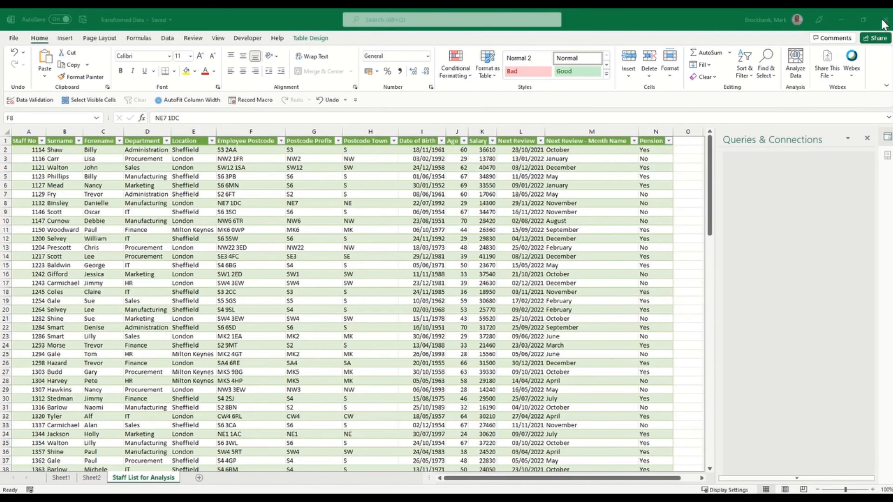
{"action": "scroll", "coordinate": [185, 290], "scroll_direction": "down", "scroll_amount": 20}
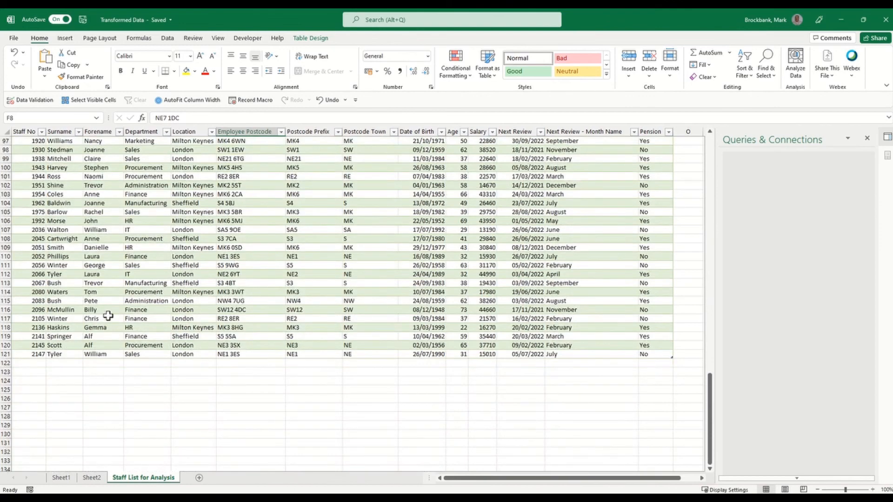
{"action": "scroll", "coordinate": [154, 353], "scroll_direction": "up", "scroll_amount": 3}
{"action": "left_click", "coordinate": [61, 478]}
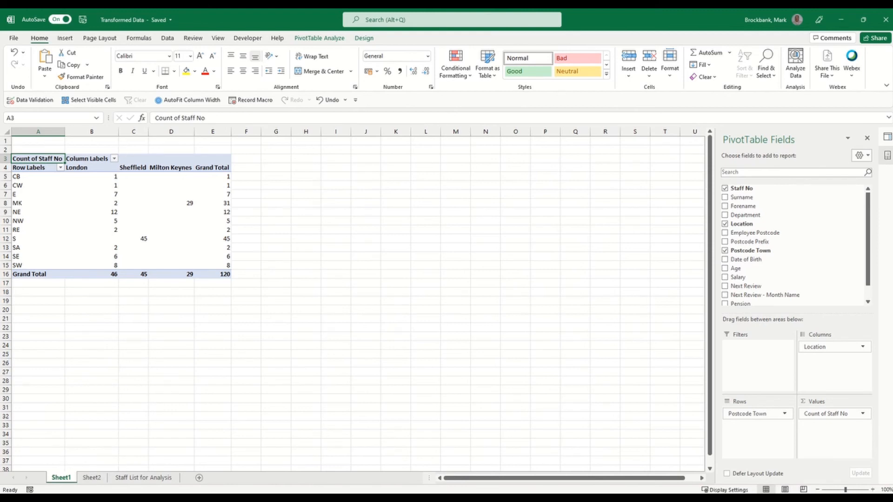
{"action": "left_click", "coordinate": [93, 479]}
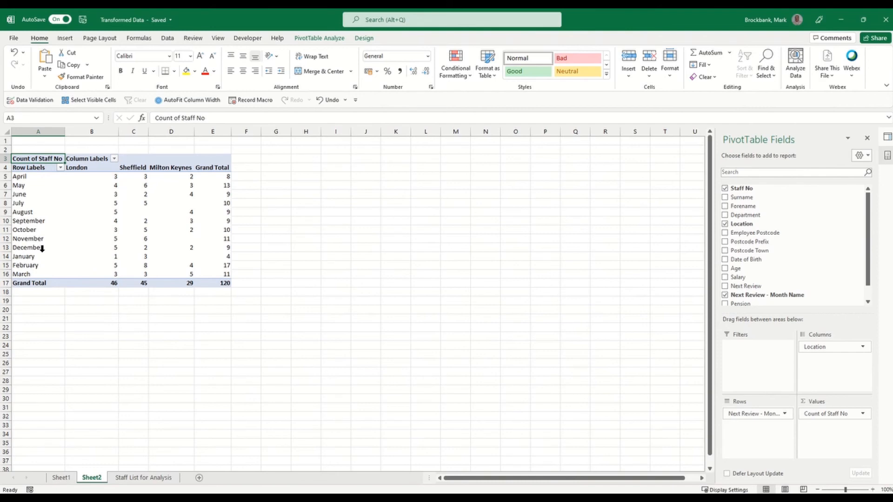
{"action": "mouse_move", "coordinate": [217, 247]}
{"action": "left_click", "coordinate": [143, 478]}
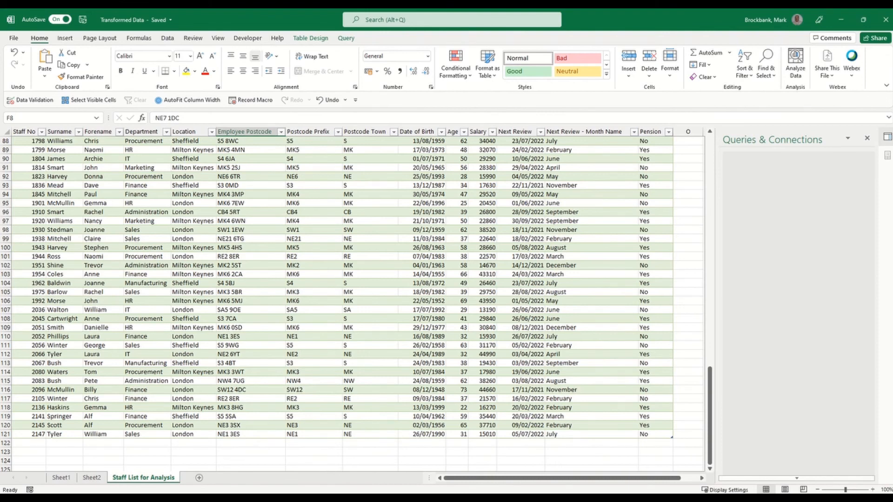
Refresh the Staff List for Analysis query table so the Manchester employee appears in row 122.
{"action": "left_click", "coordinate": [193, 212]}
{"action": "scroll", "coordinate": [193, 208], "scroll_direction": "up", "scroll_amount": 6}
{"action": "left_click", "coordinate": [193, 203]}
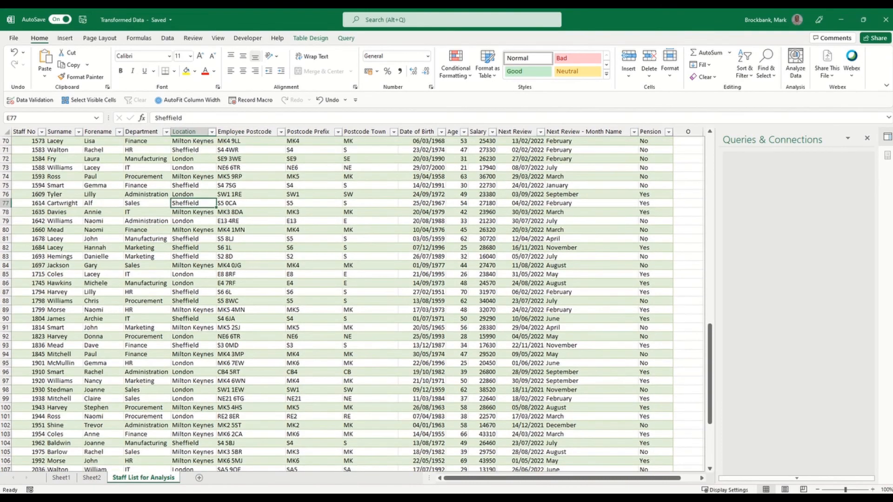
{"action": "left_click", "coordinate": [346, 39]}
{"action": "left_click", "coordinate": [167, 38]}
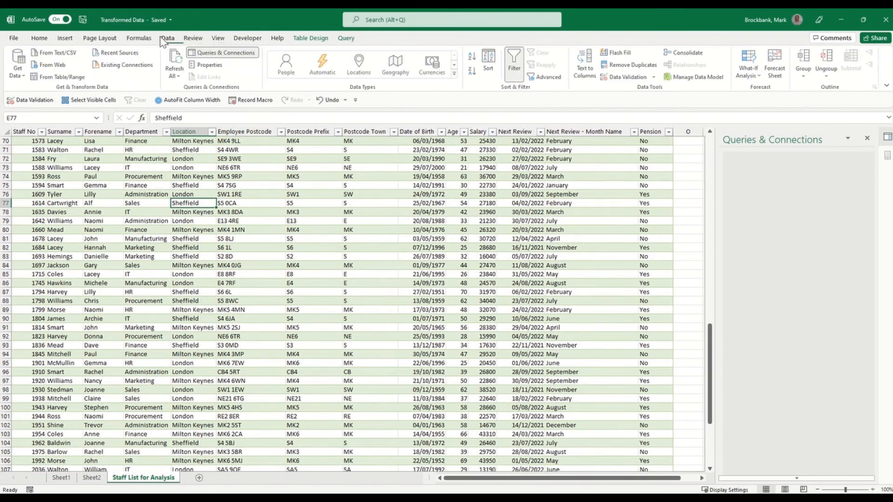
{"action": "left_click", "coordinate": [176, 76]}
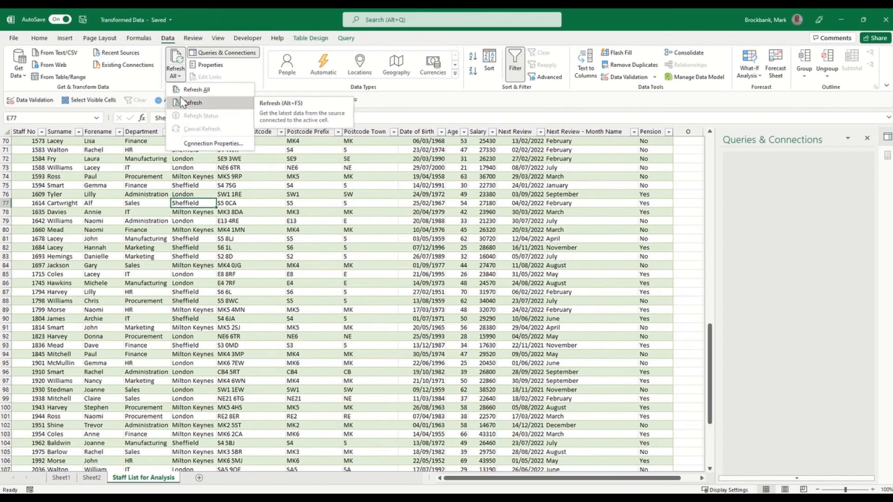
{"action": "left_click", "coordinate": [207, 103]}
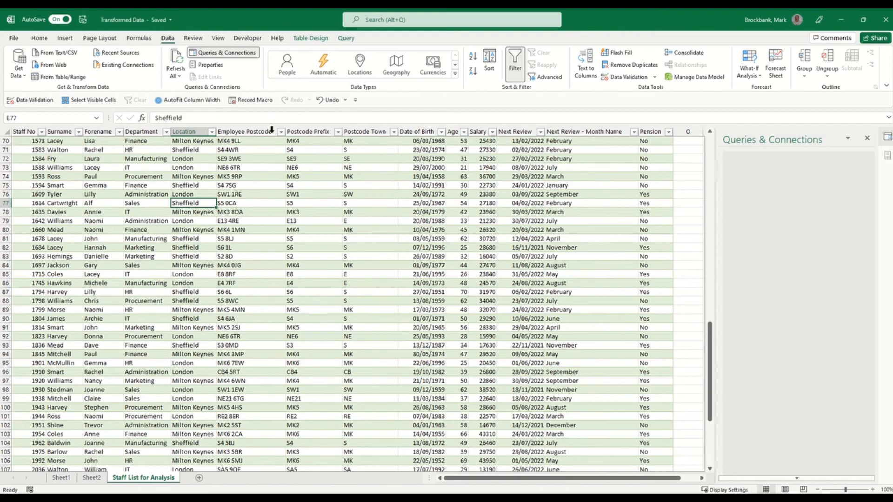
{"action": "scroll", "coordinate": [241, 188], "scroll_direction": "down", "scroll_amount": 8}
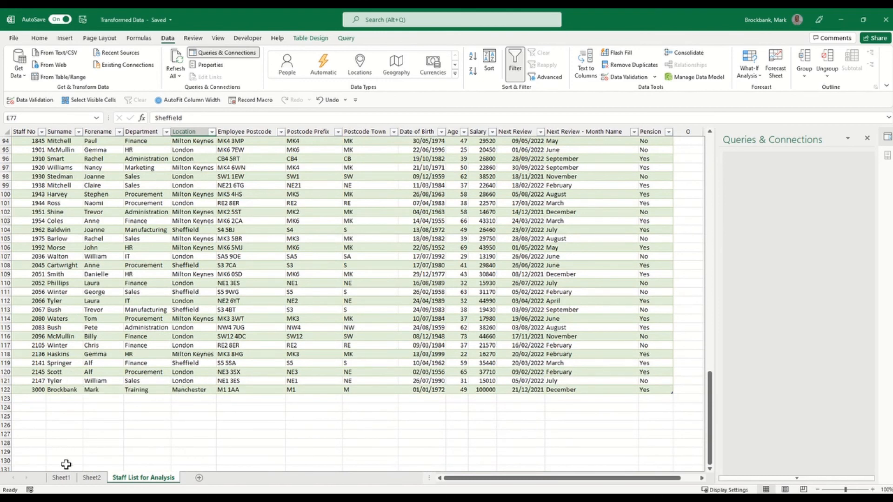
Refresh the Sheet1 PivotTable, then confirm Sheet2 shows Manchester's December review and a 121 total.
{"action": "left_click", "coordinate": [62, 477]}
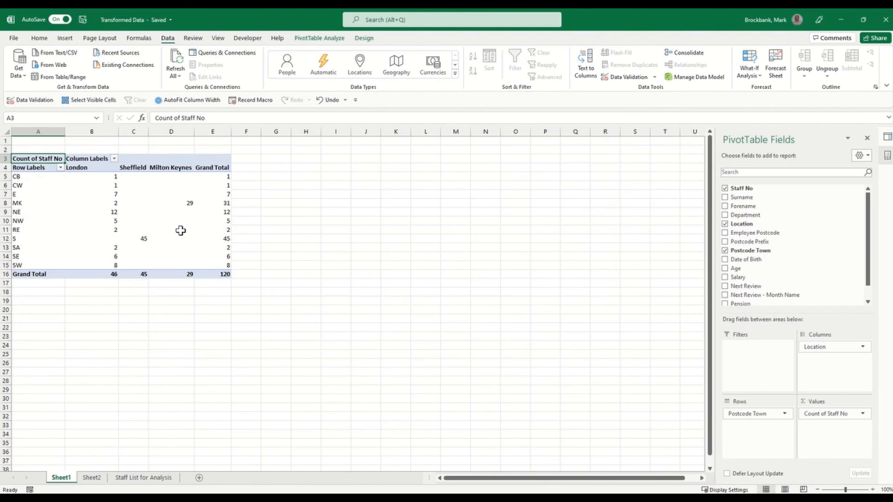
{"action": "left_click", "coordinate": [175, 74]}
{"action": "left_click", "coordinate": [190, 103]}
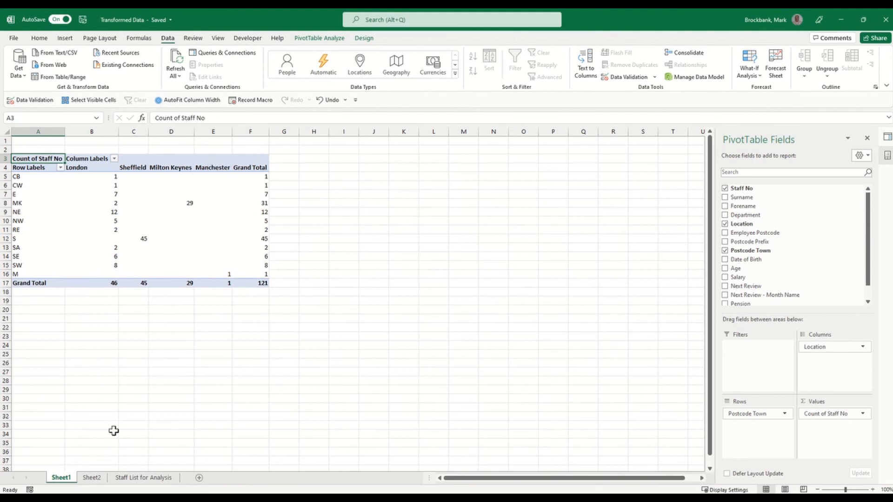
{"action": "left_click", "coordinate": [93, 479]}
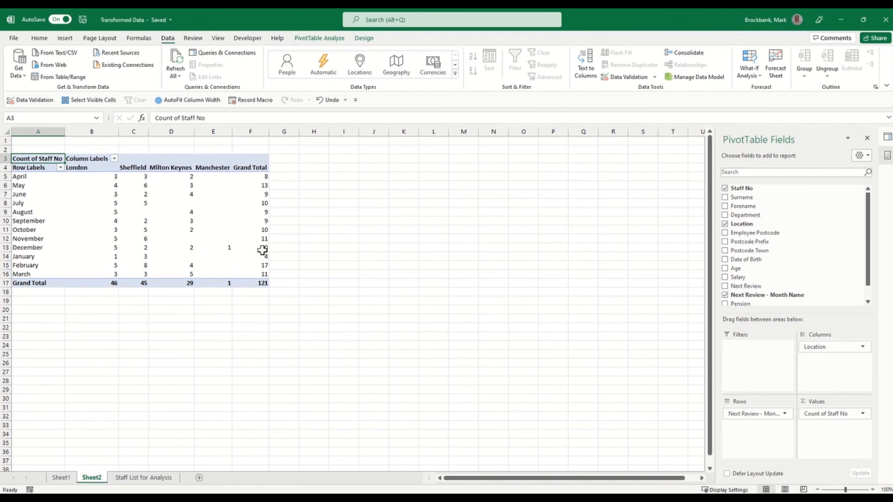
{"action": "mouse_move", "coordinate": [259, 248]}
{"action": "mouse_move", "coordinate": [225, 254]}
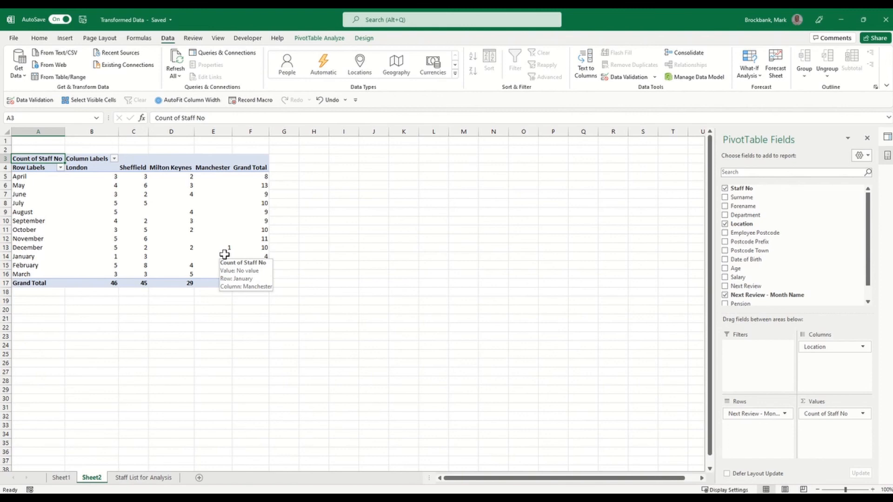